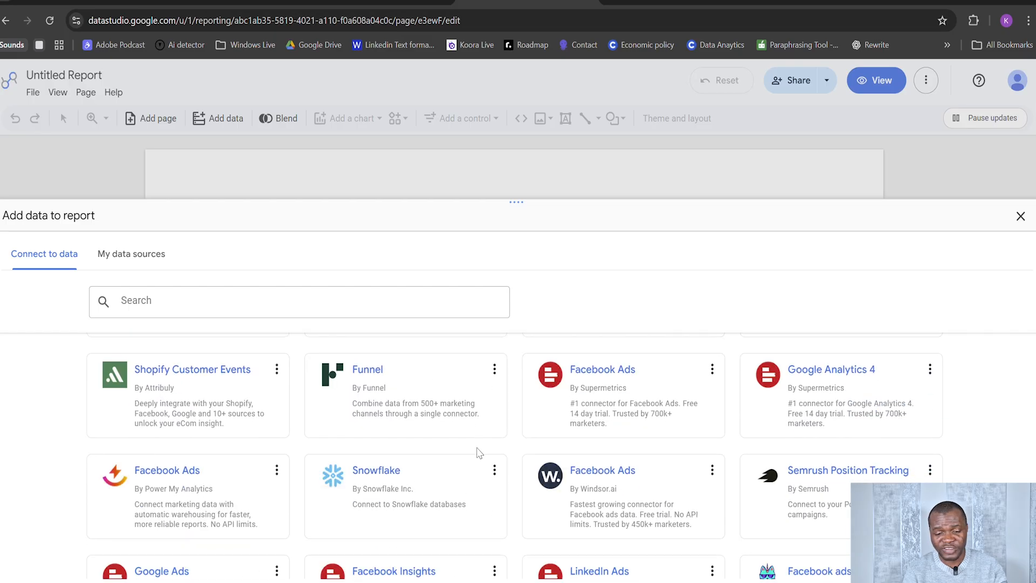
scroll(478, 453, down, 10)
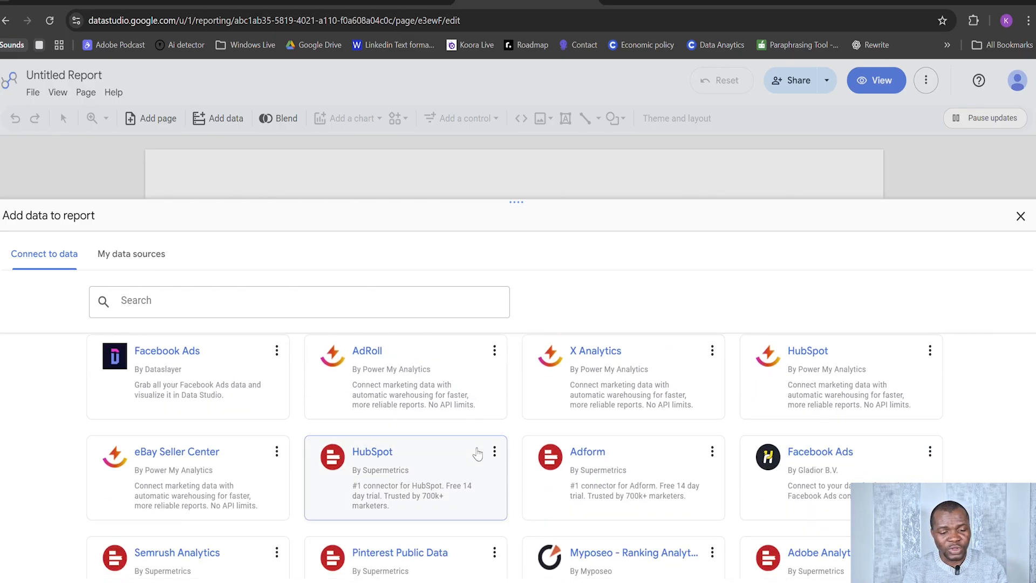
Step: Add the gold_ecommerce table from the Gold dataset of BigQuery project TestingAnalytics123 to the report
scroll(477, 453, up, 15)
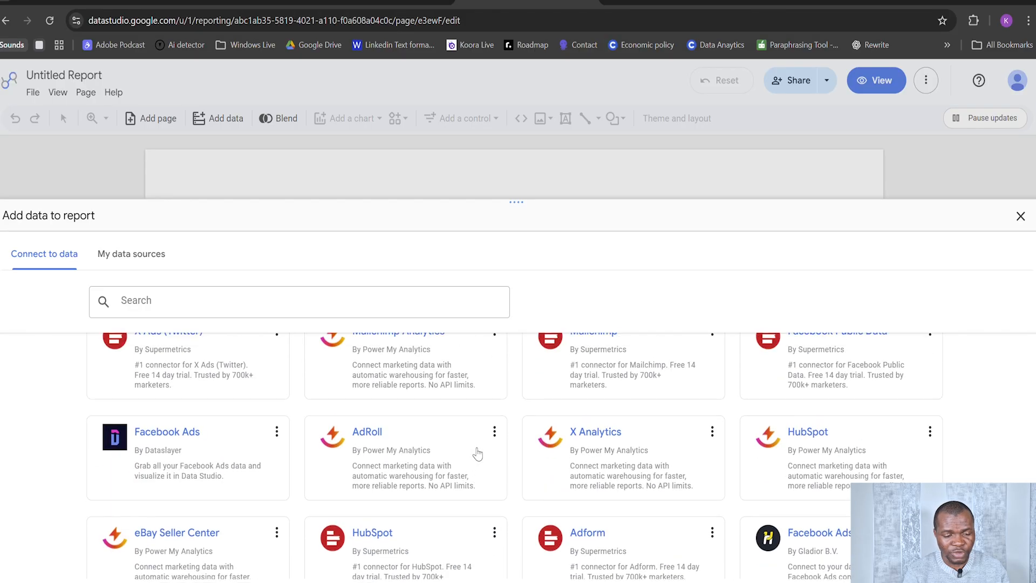
scroll(240, 478, up, 10)
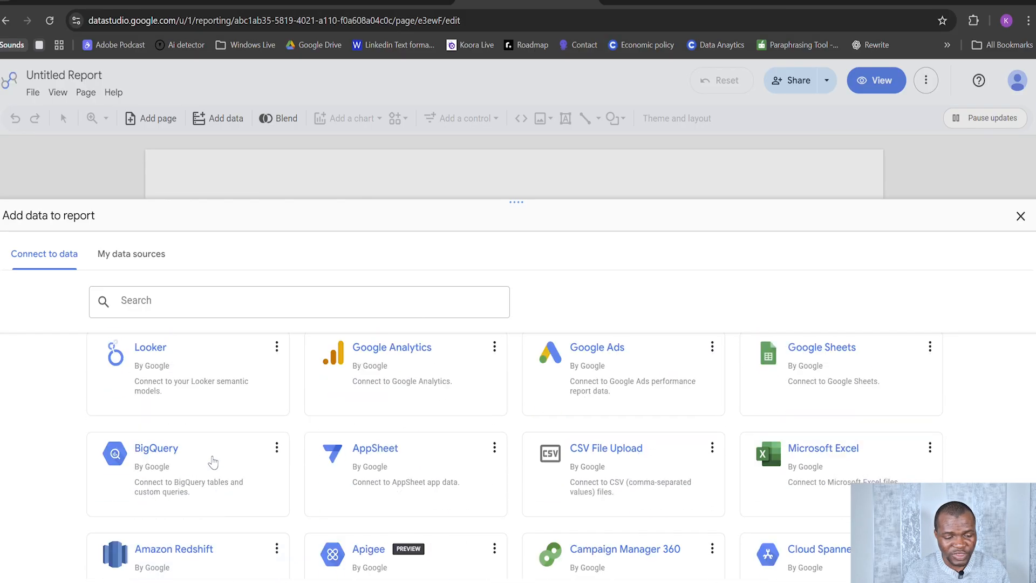
click(209, 509)
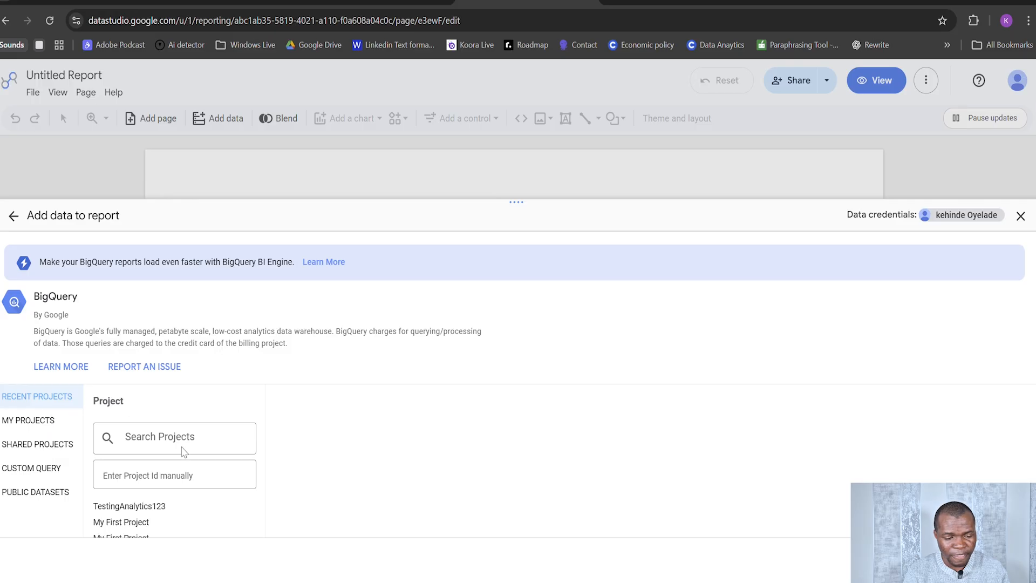
scroll(196, 471, down, 2)
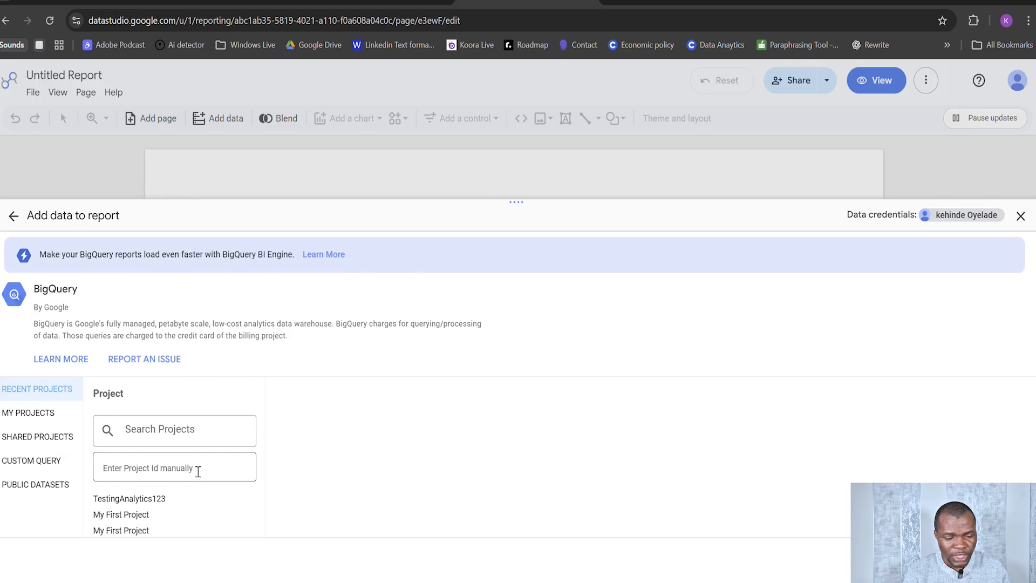
click(127, 499)
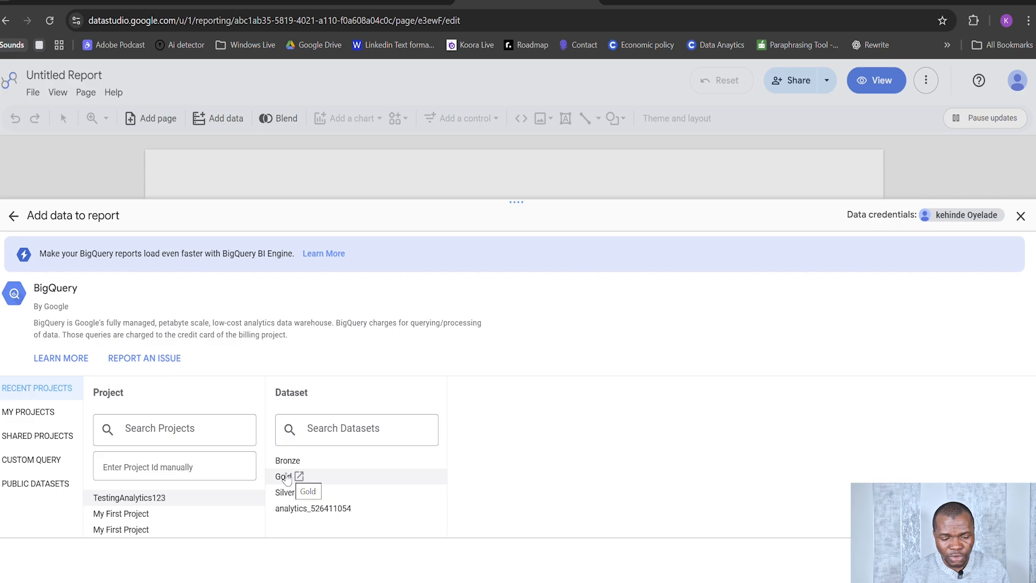
click(324, 477)
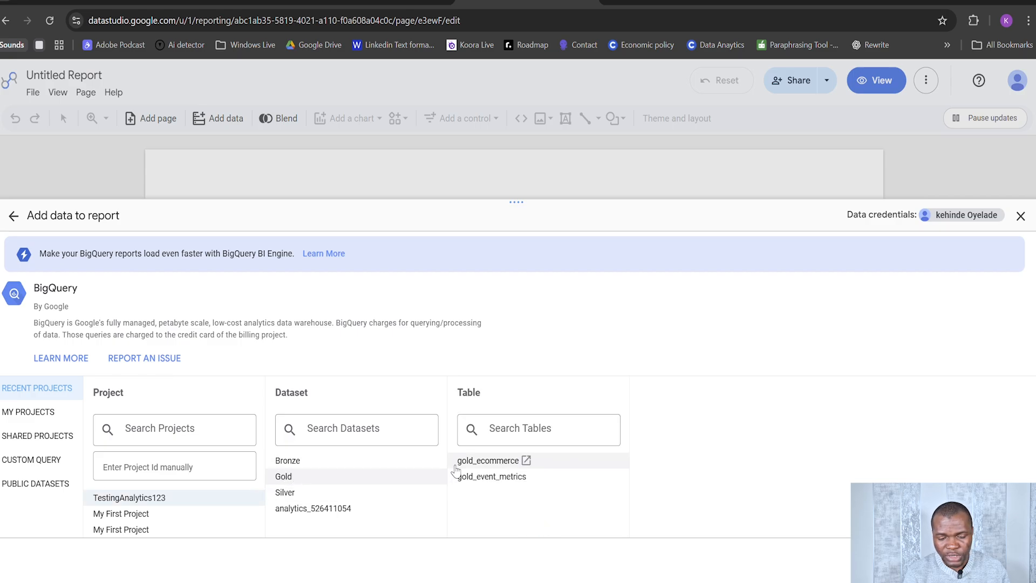
click(484, 464)
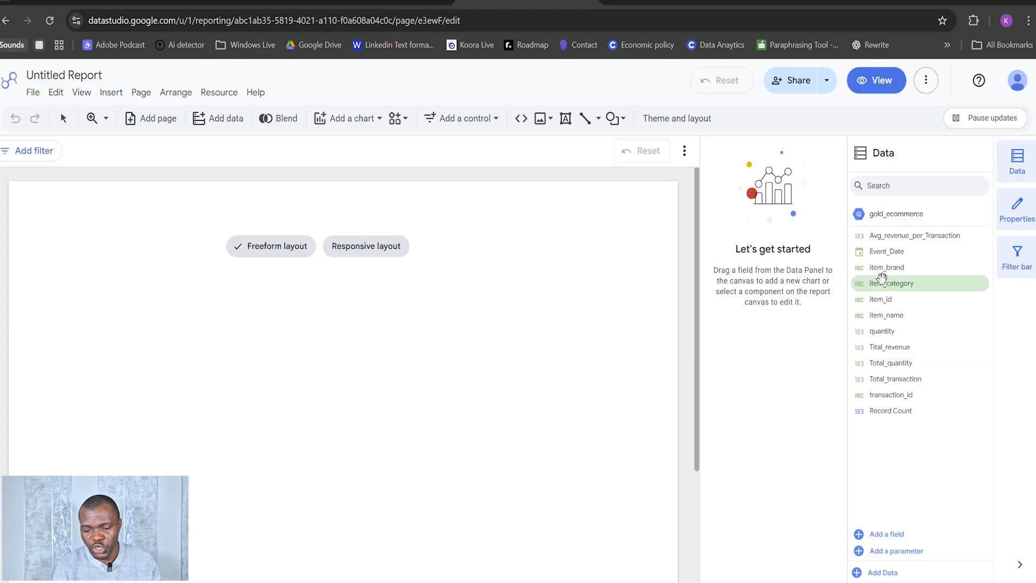
Step: Add the gold_event_metrics table from the BigQuery Gold dataset as a second data source
click(885, 572)
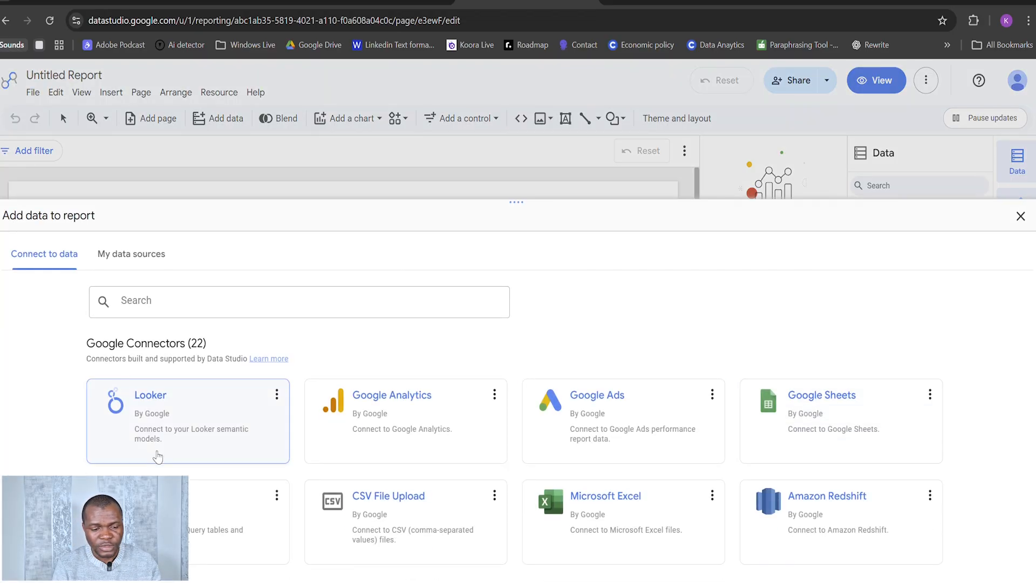
click(227, 512)
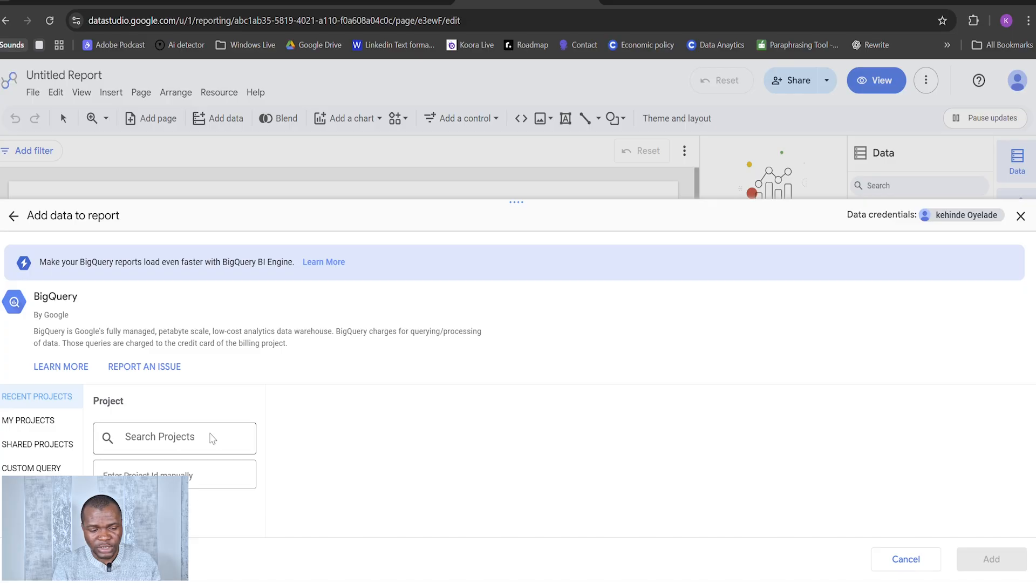
click(207, 498)
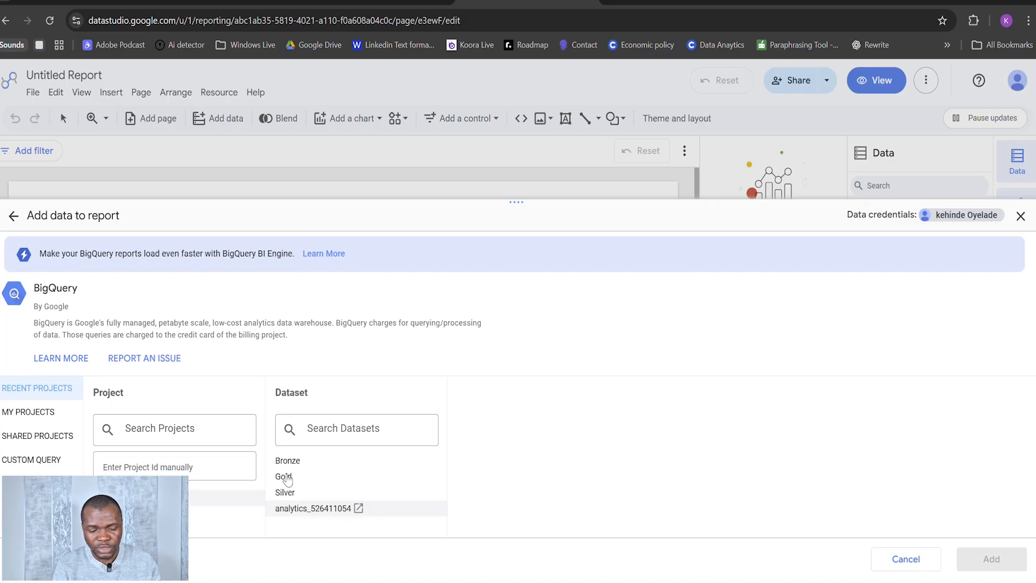
click(286, 478)
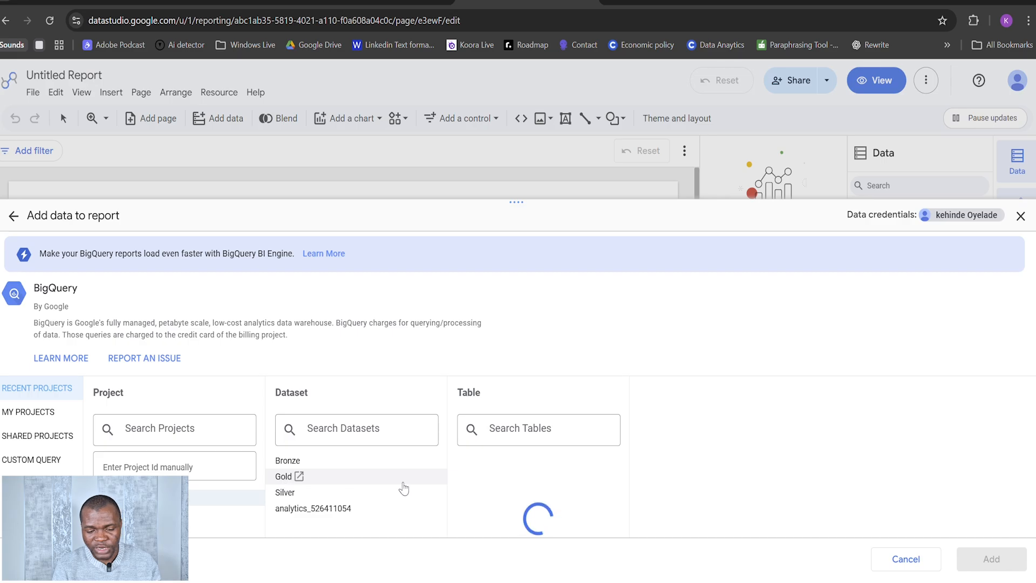
click(497, 485)
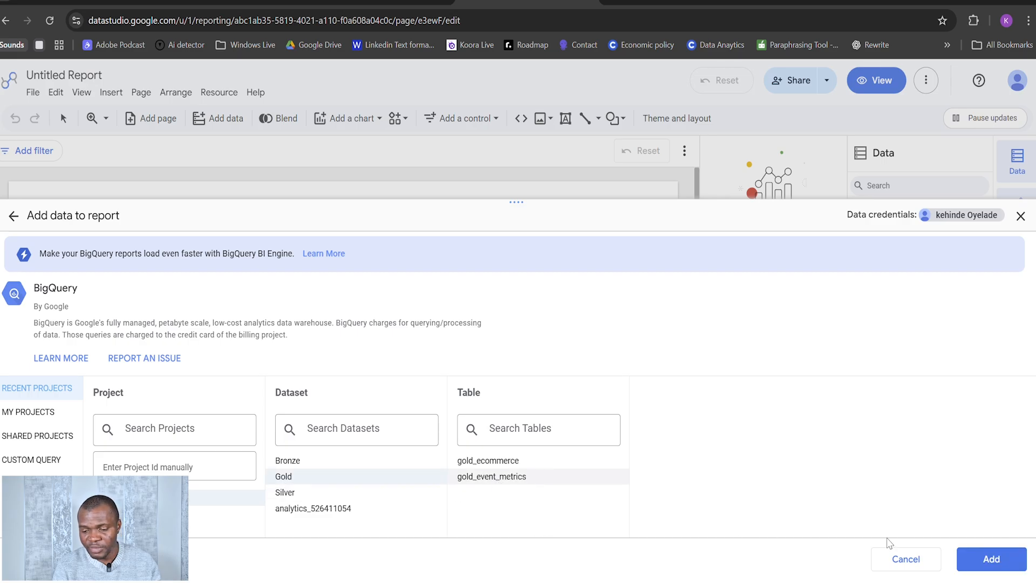
click(974, 562)
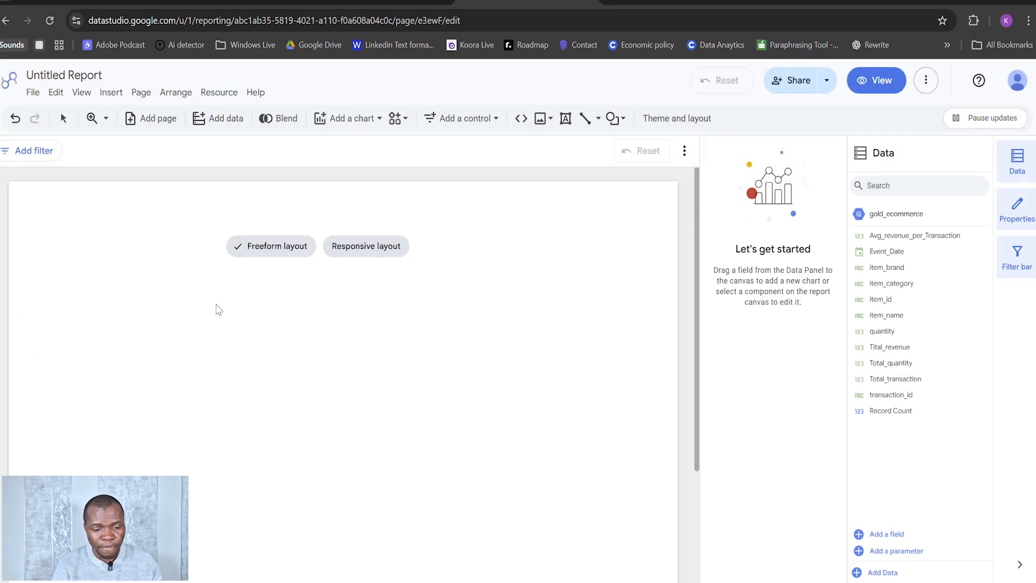
Step: Switch the blank report page to the Responsive layout
mouse_move(360, 251)
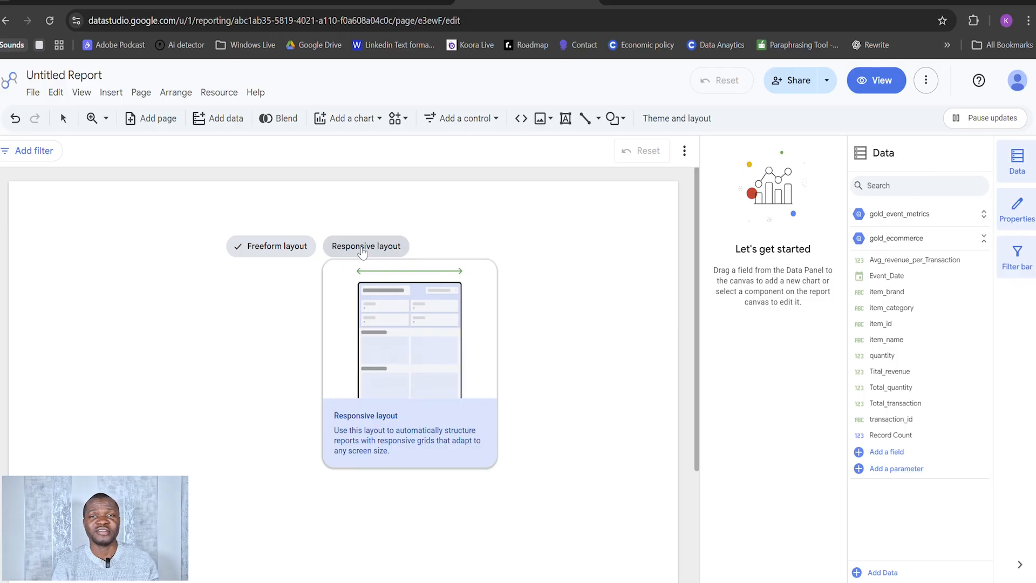
click(362, 247)
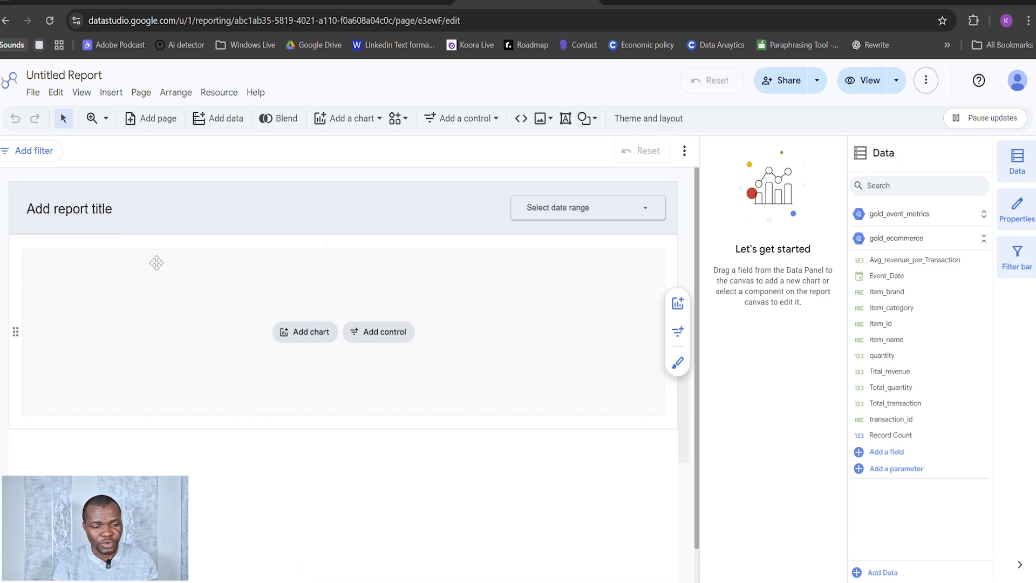
click(91, 207)
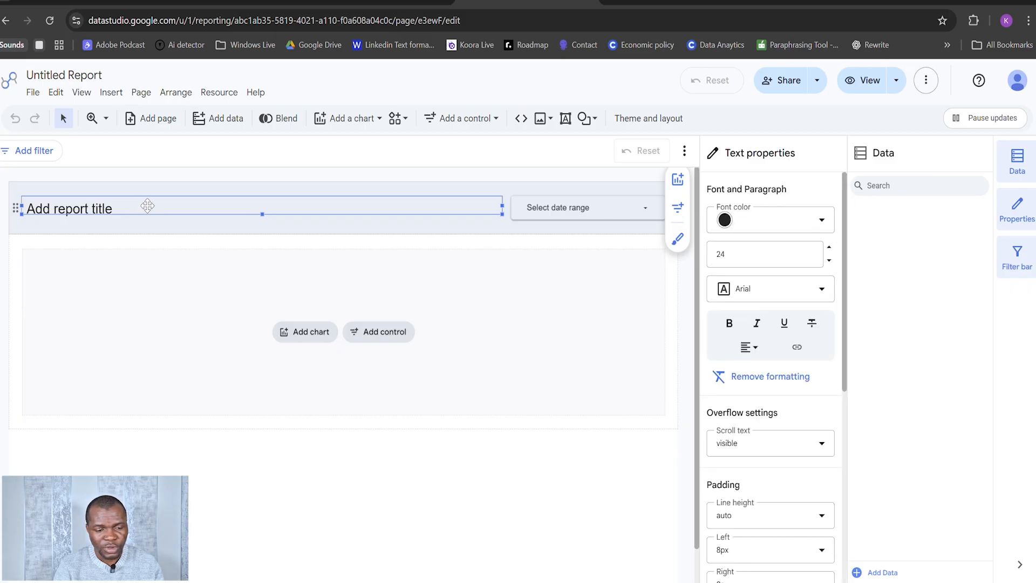
click(156, 296)
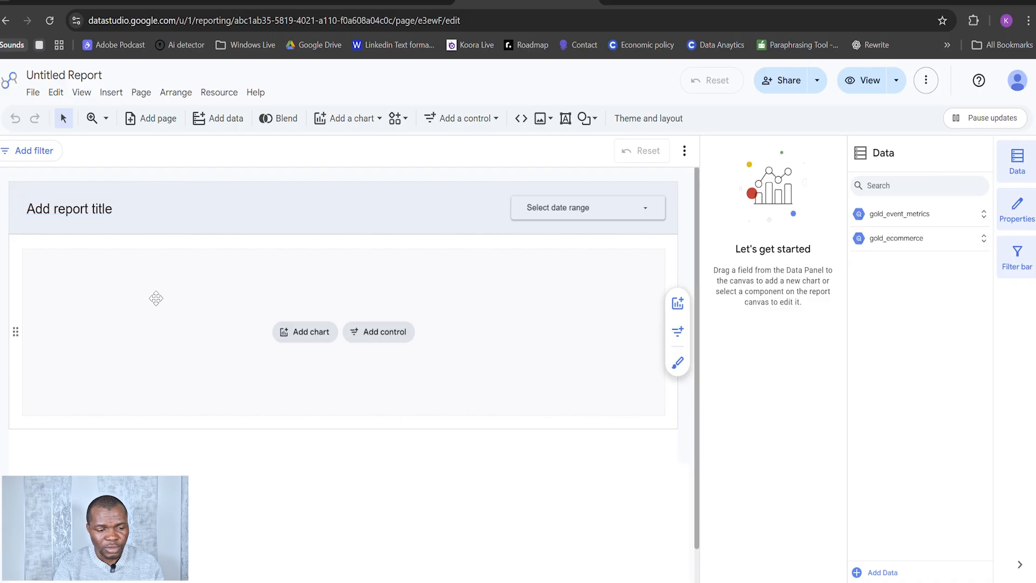
click(102, 209)
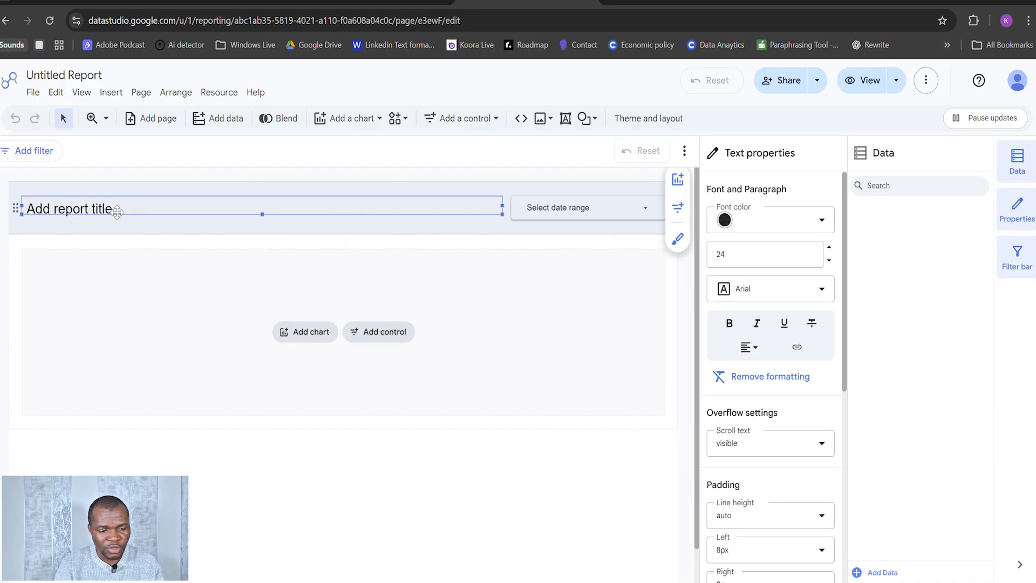
right_click(112, 209)
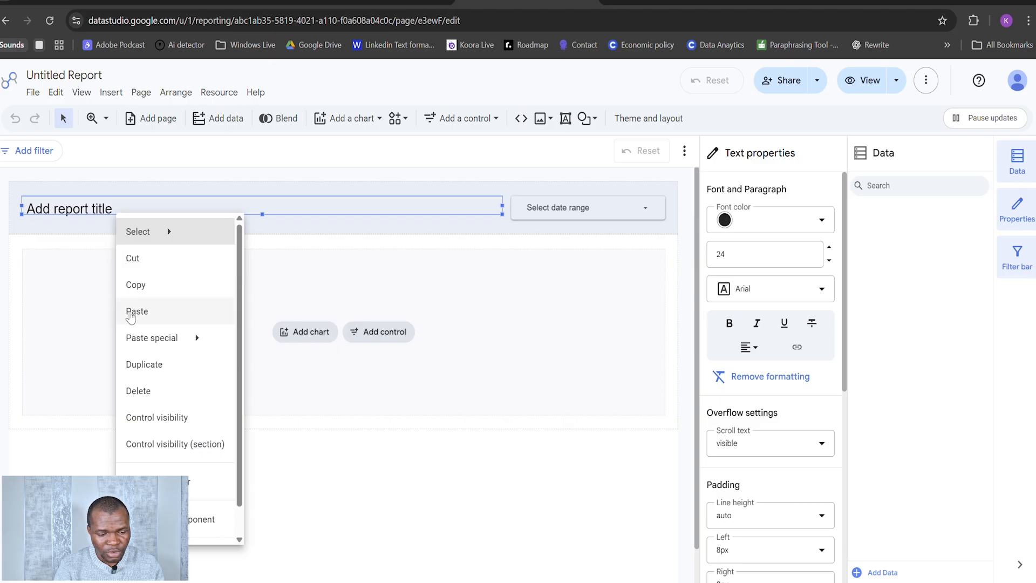
scroll(155, 473, down, 1)
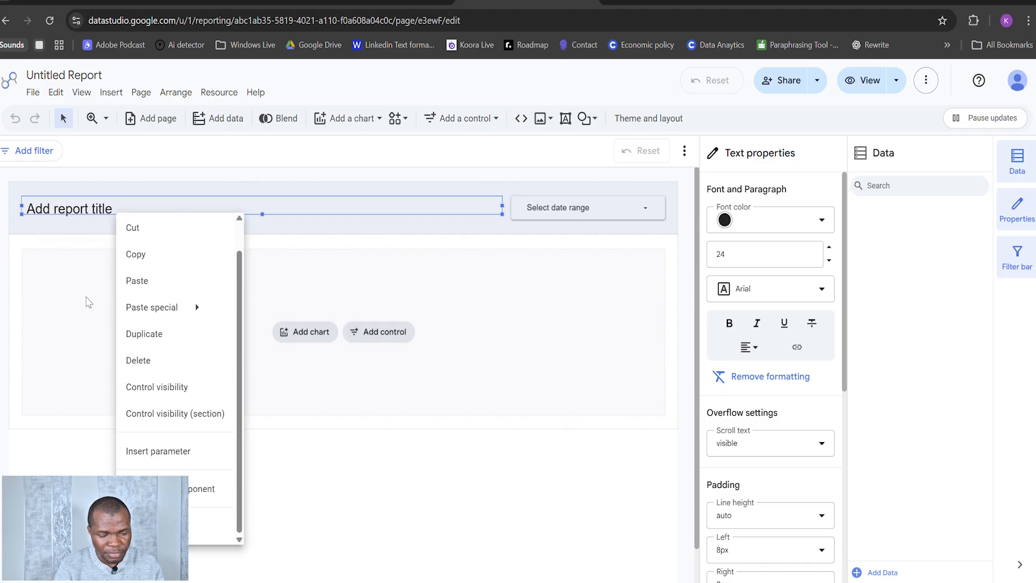
key(Escape)
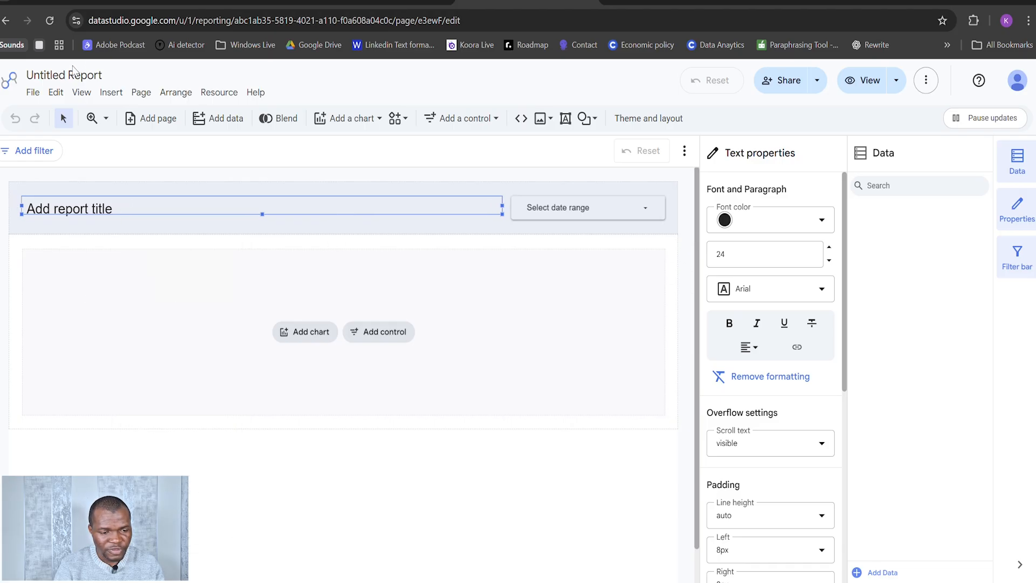
Step: Rename the untitled report as "Testing Analytics"
click(72, 71)
key(BackSpace)
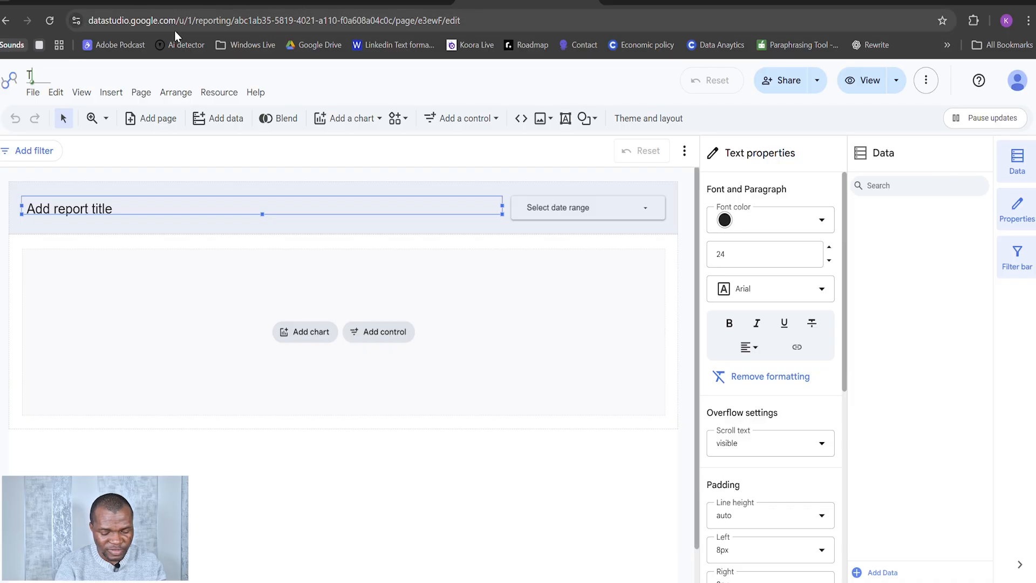
text(Testing N)
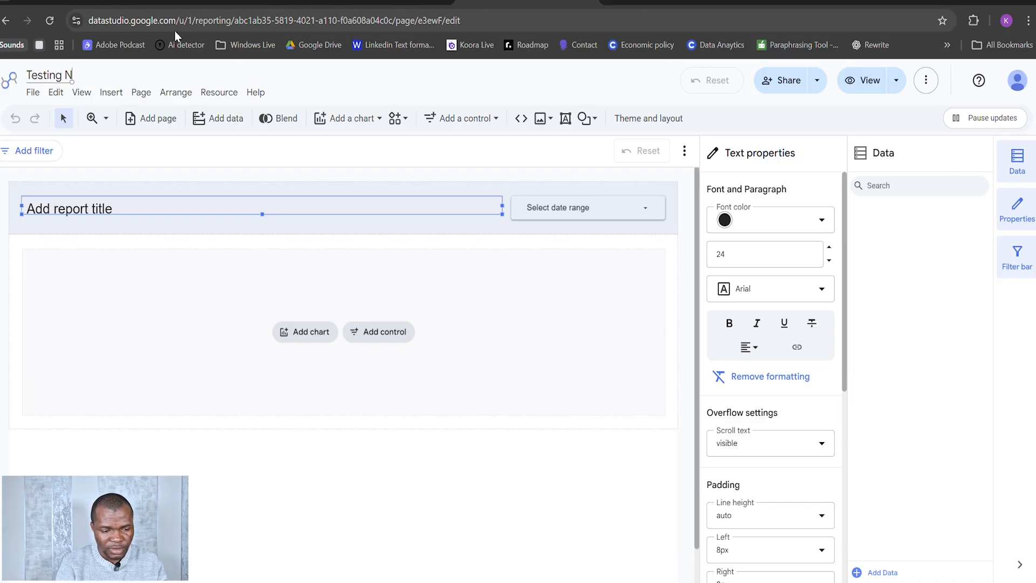
key(BackSpace)
text(Analy)
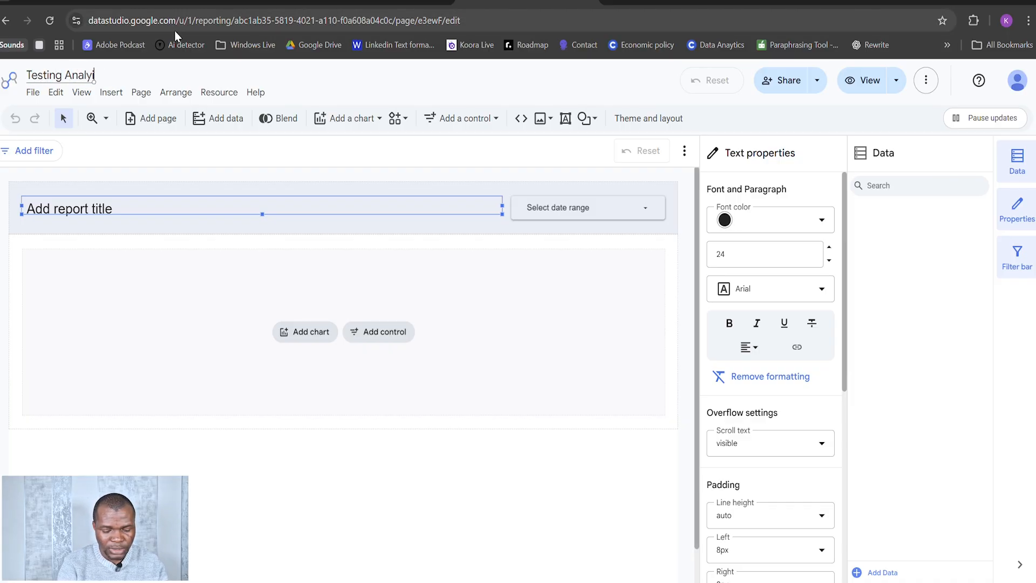
key(BackSpace)
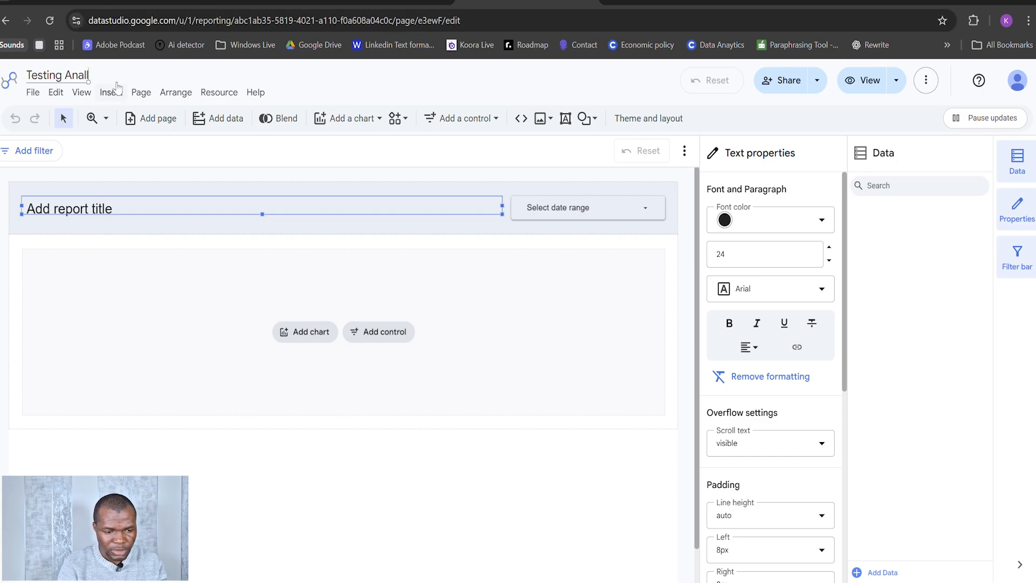
text(tics)
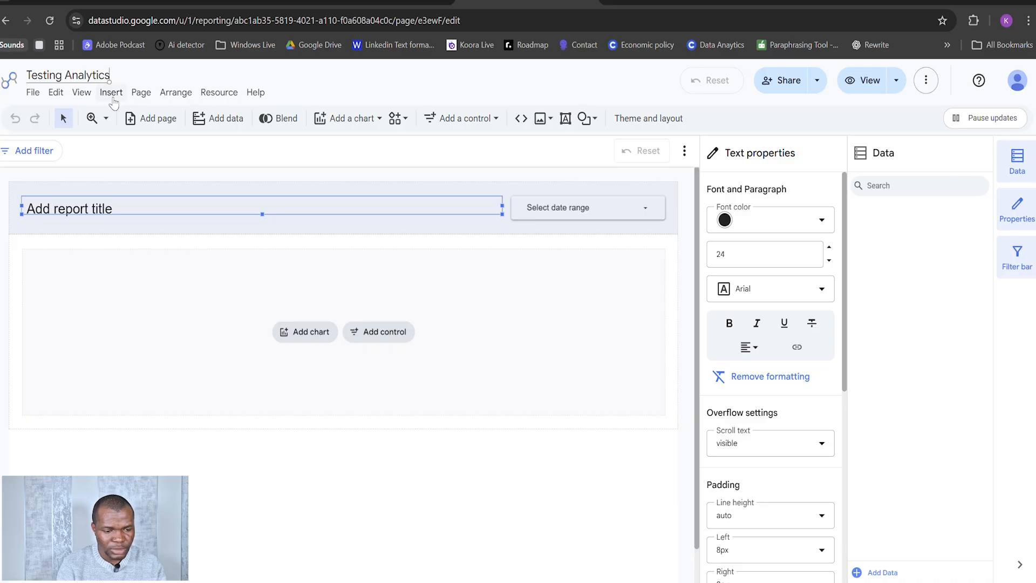
click(104, 208)
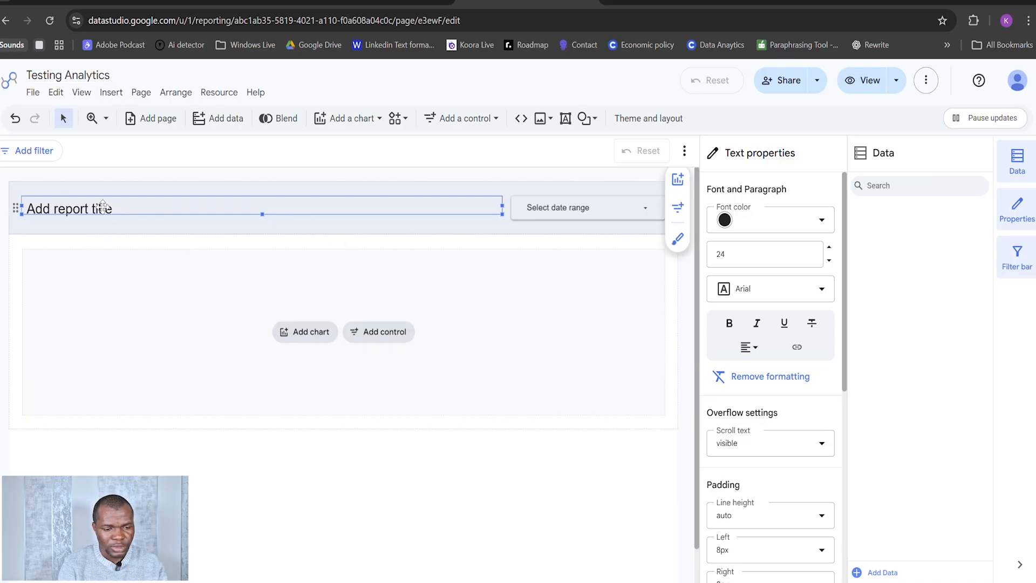
Step: Copy the report title text box in the header band and paste a duplicate of it onto the page
click(93, 323)
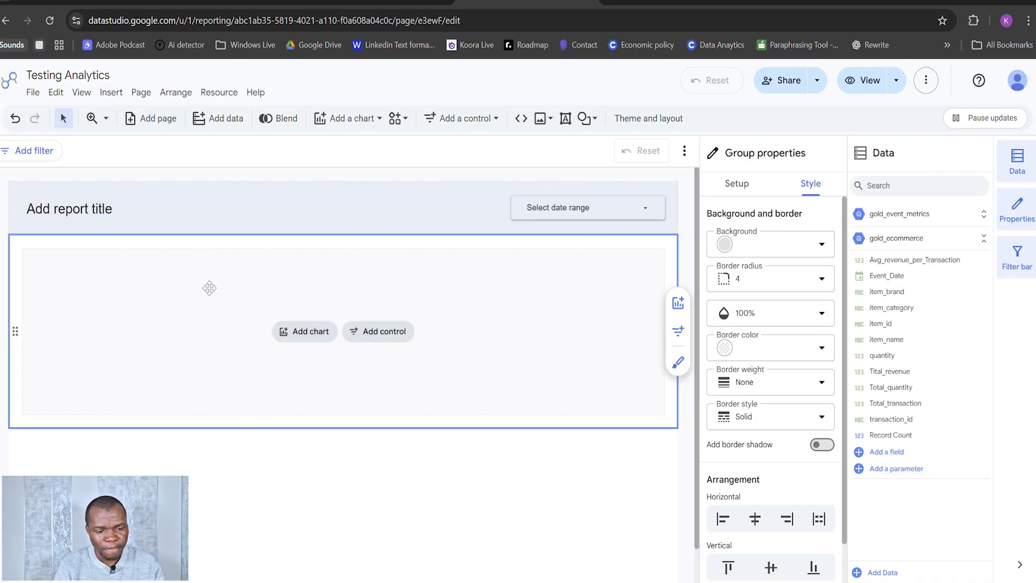
click(168, 209)
right_click(116, 205)
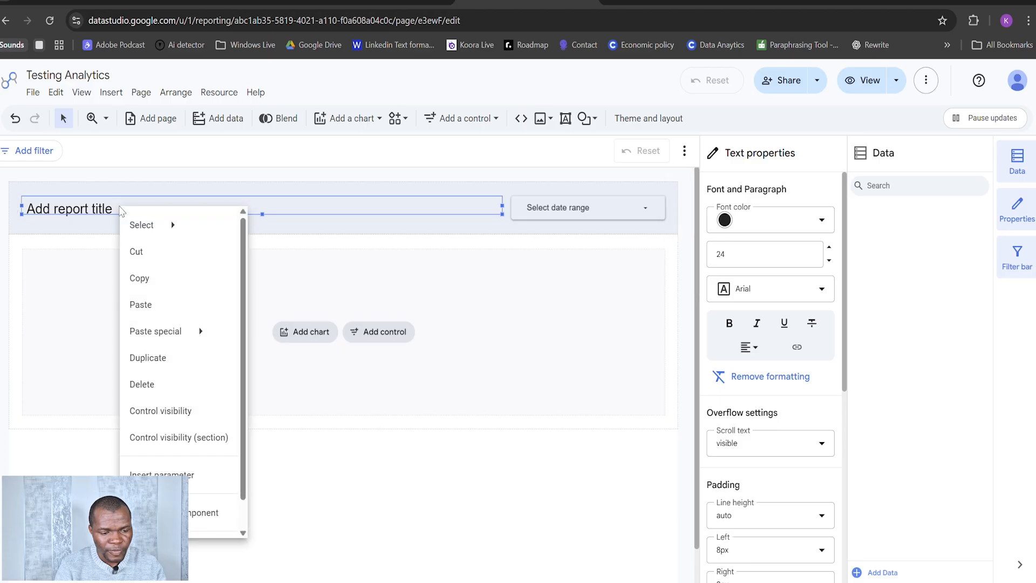
click(128, 275)
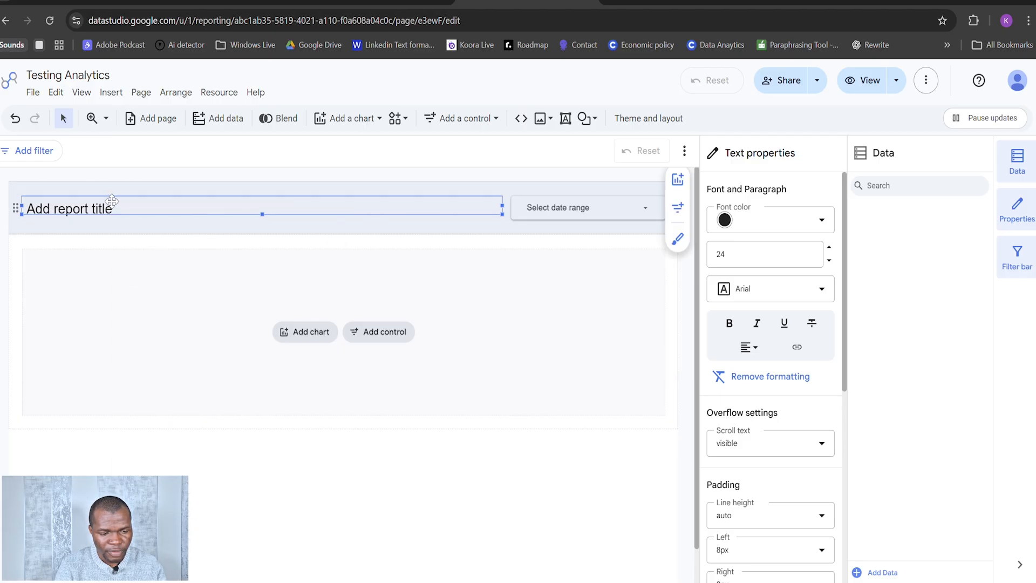
key(ctrl+v)
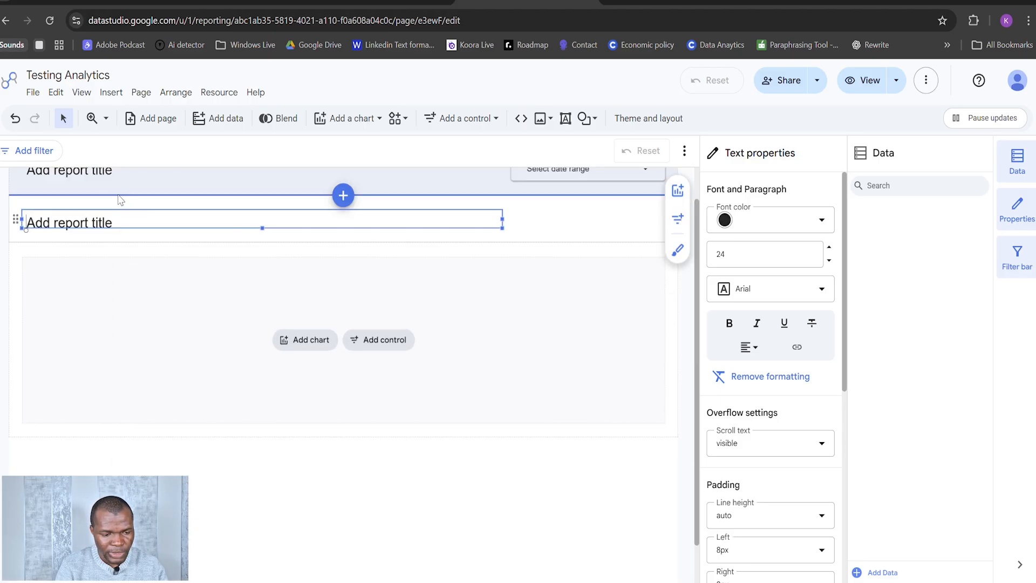
Step: Delete the original title text box from the header band and select the duplicate below it
double_click(101, 218)
click(106, 171)
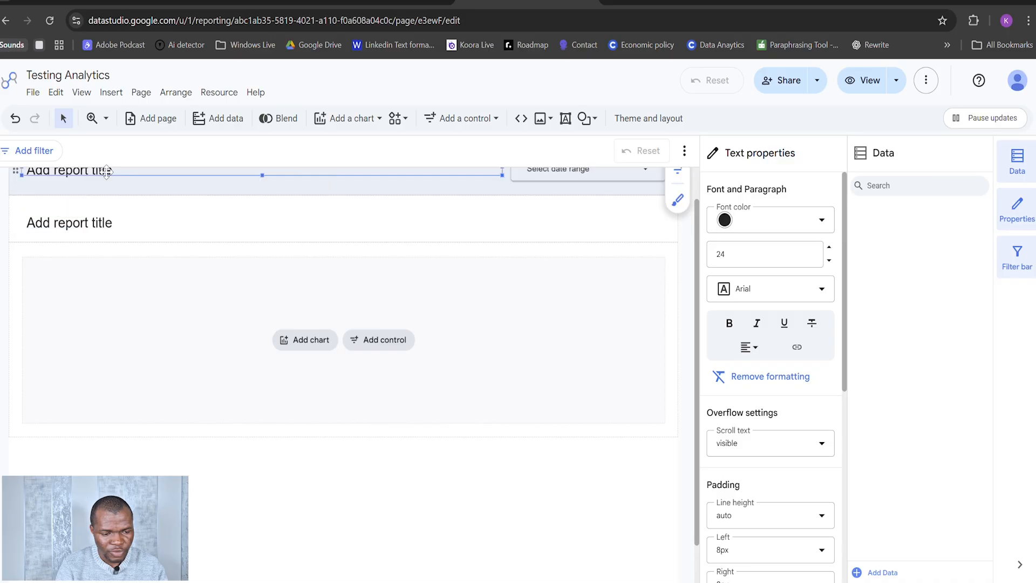
scroll(118, 194, up, 1)
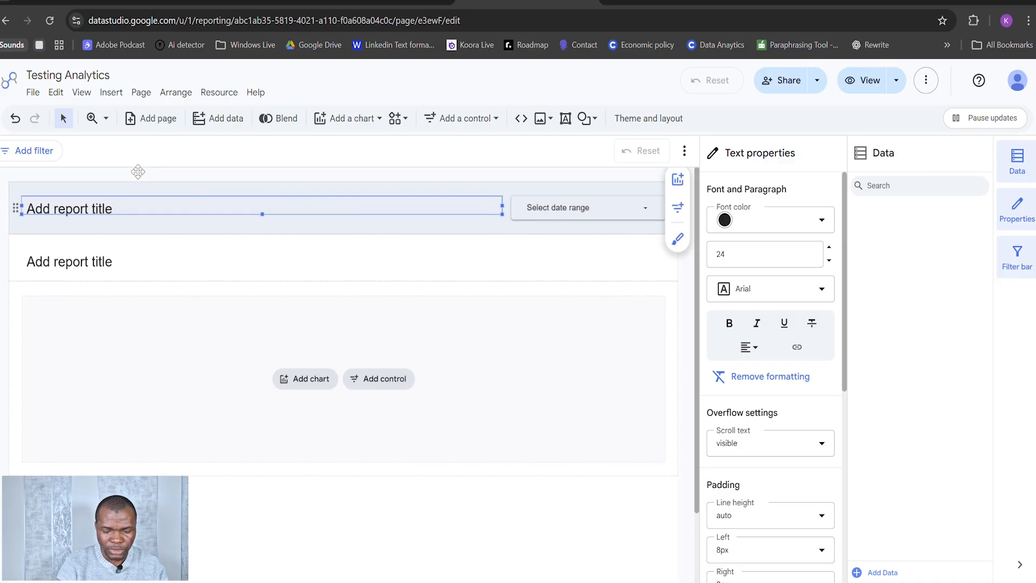
key(Delete)
click(91, 259)
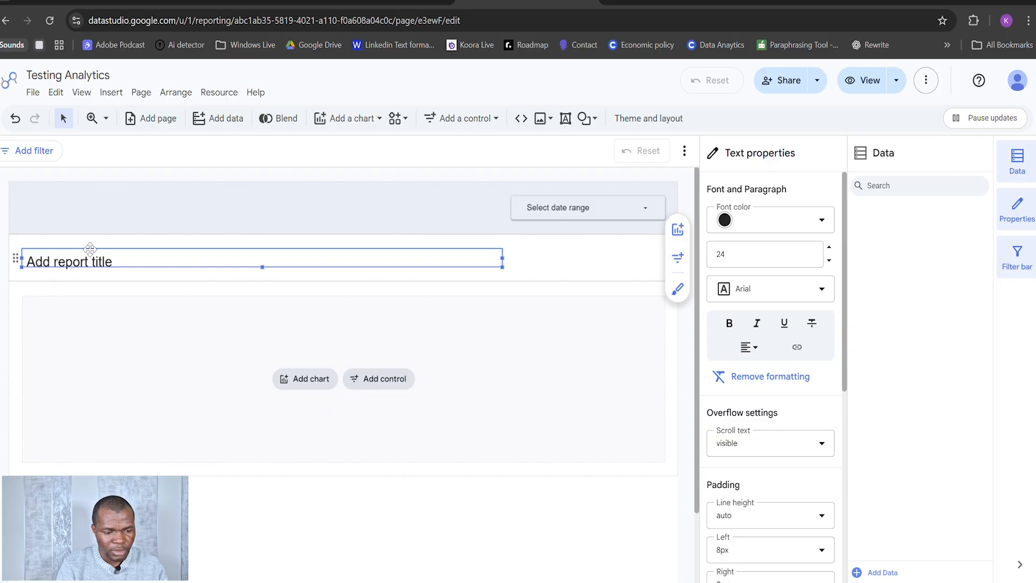
Step: Move the duplicated title text box up into the header band and replace its text with "Testing Dashboard"
drag(89, 230, 85, 204)
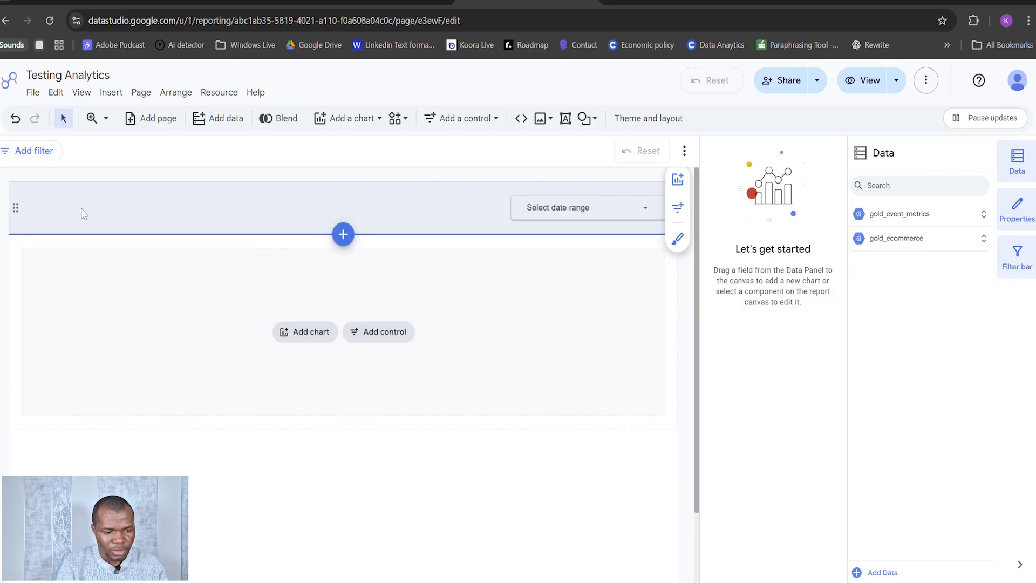
triple_click(85, 208)
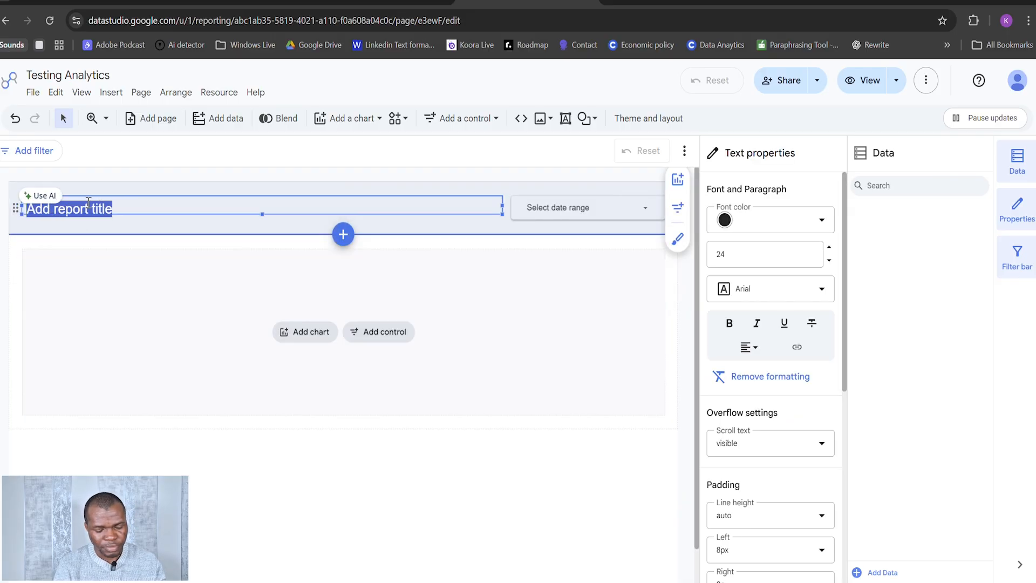
text(Testing)
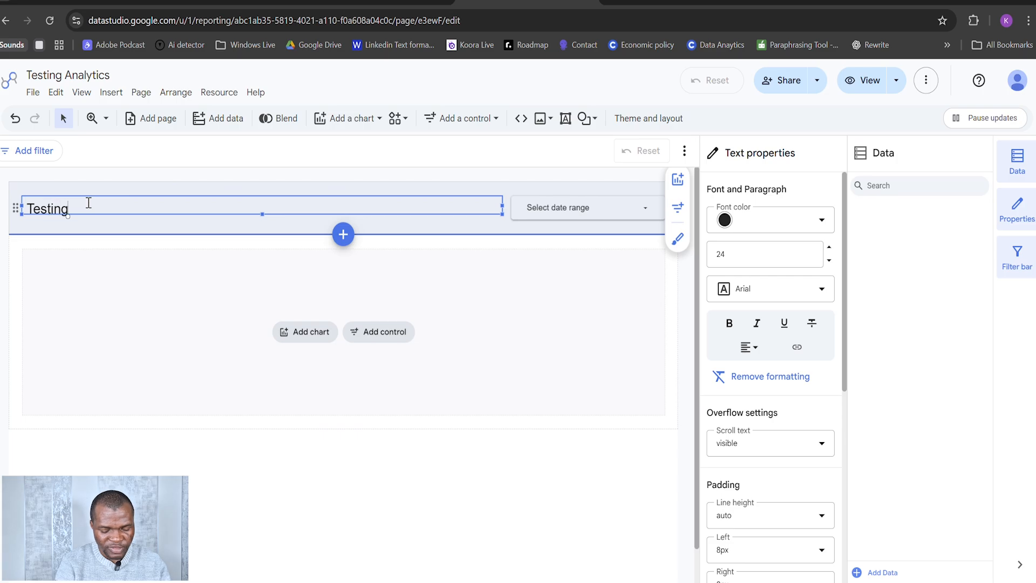
text( Dashboard)
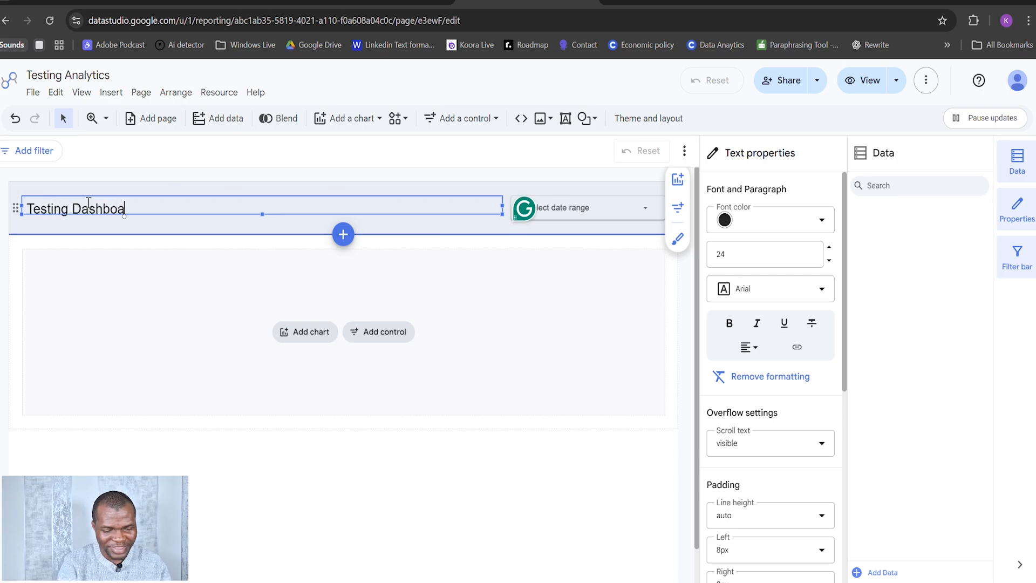
click(104, 276)
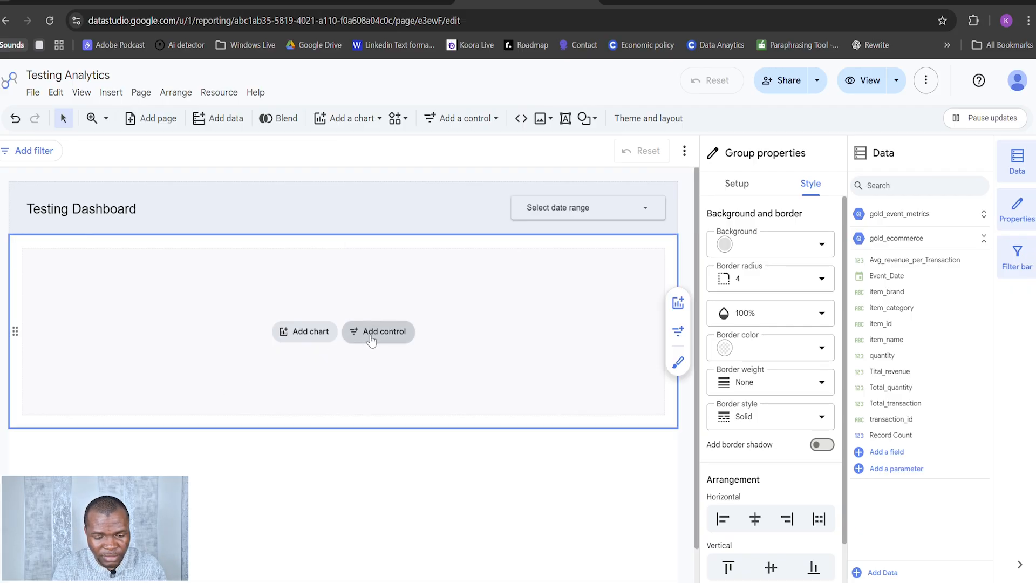
click(306, 337)
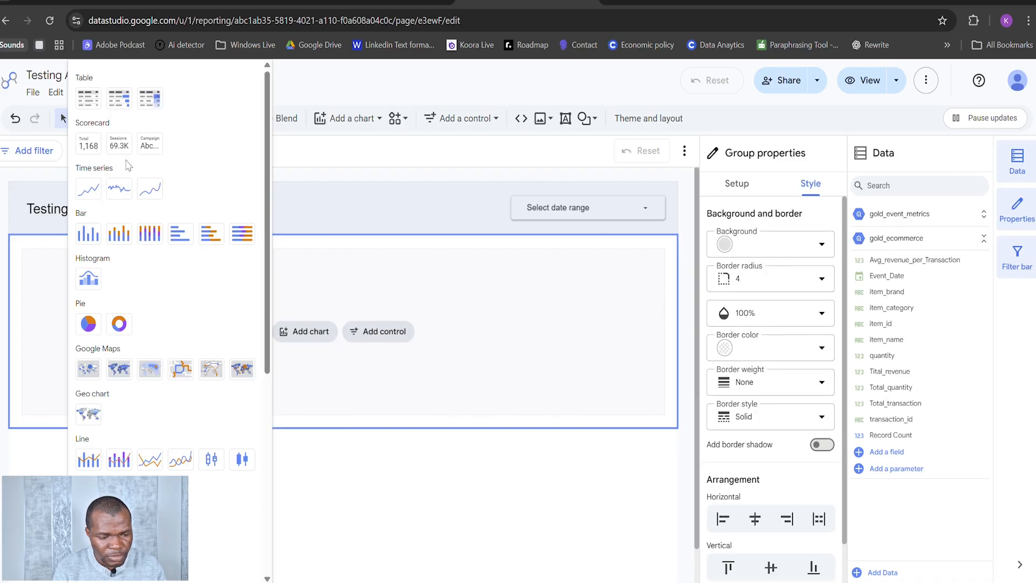
click(88, 145)
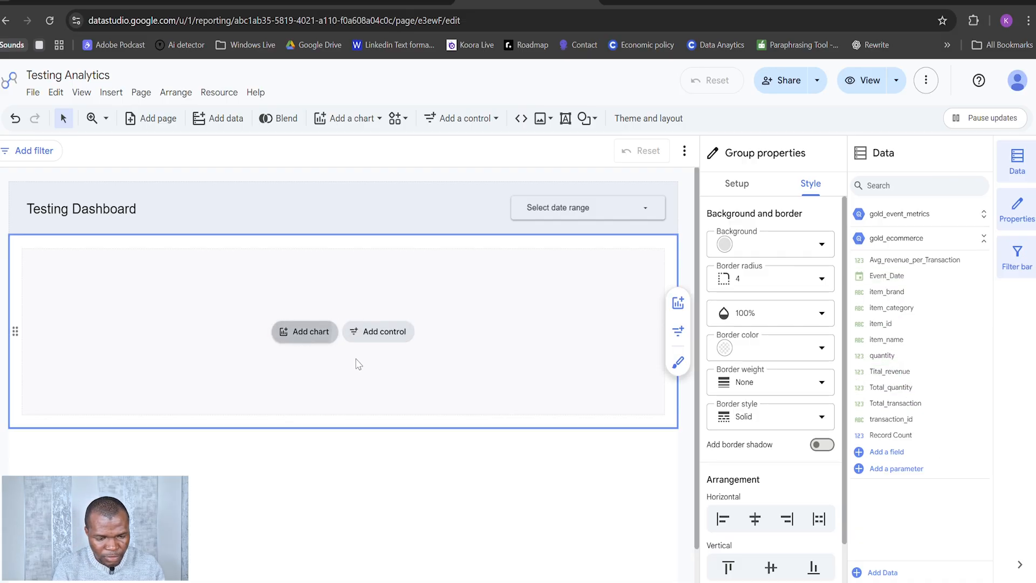
click(310, 331)
click(91, 147)
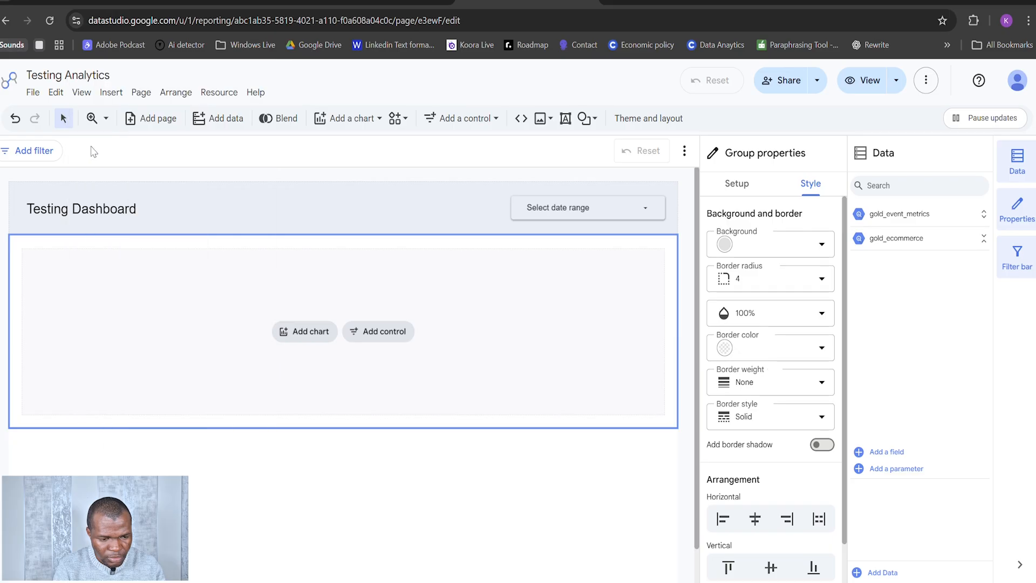
click(294, 338)
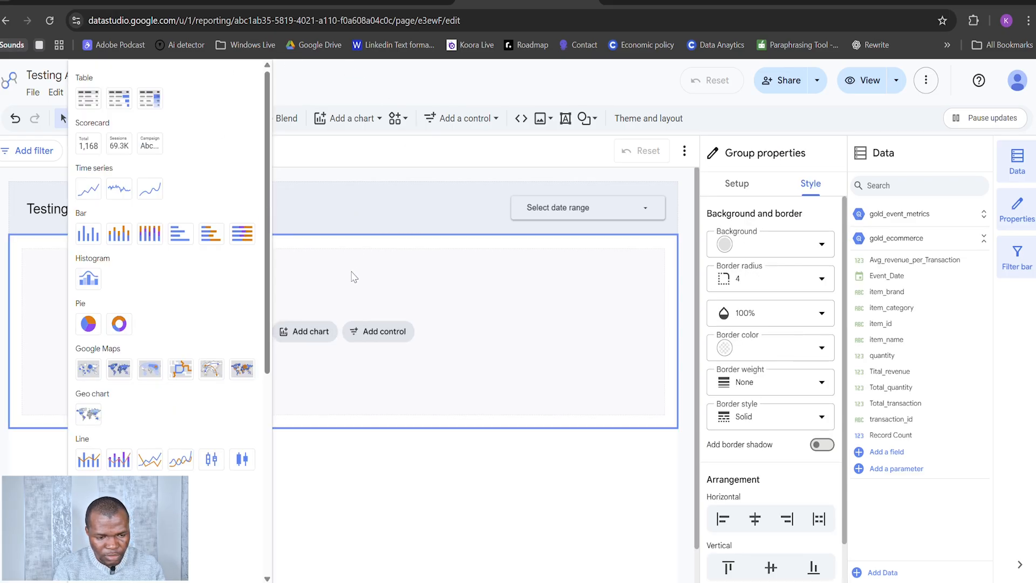
click(350, 138)
Step: Add a scorecard to the empty section below the header, using gold_ecommerce as its data source
click(359, 123)
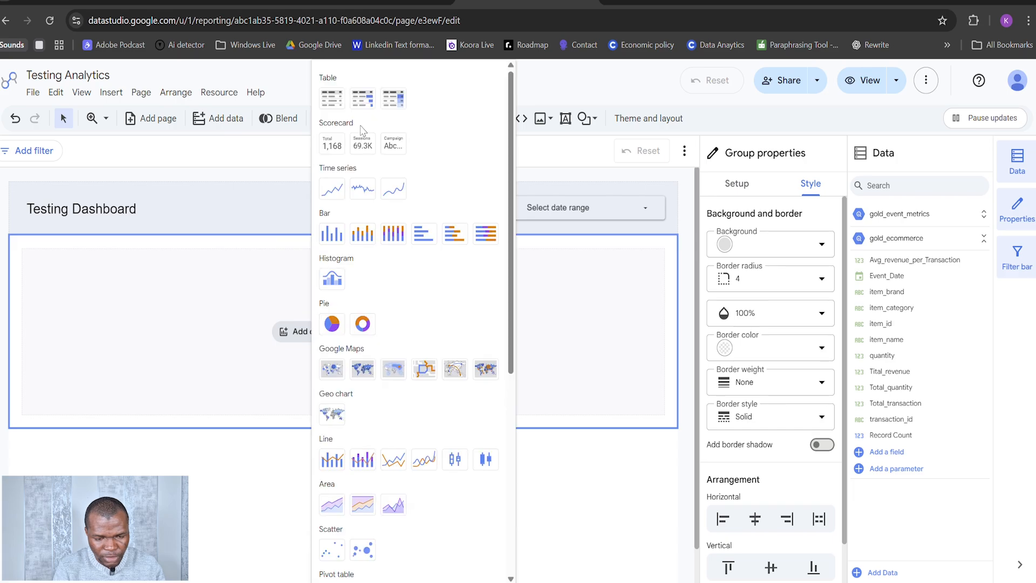
click(331, 144)
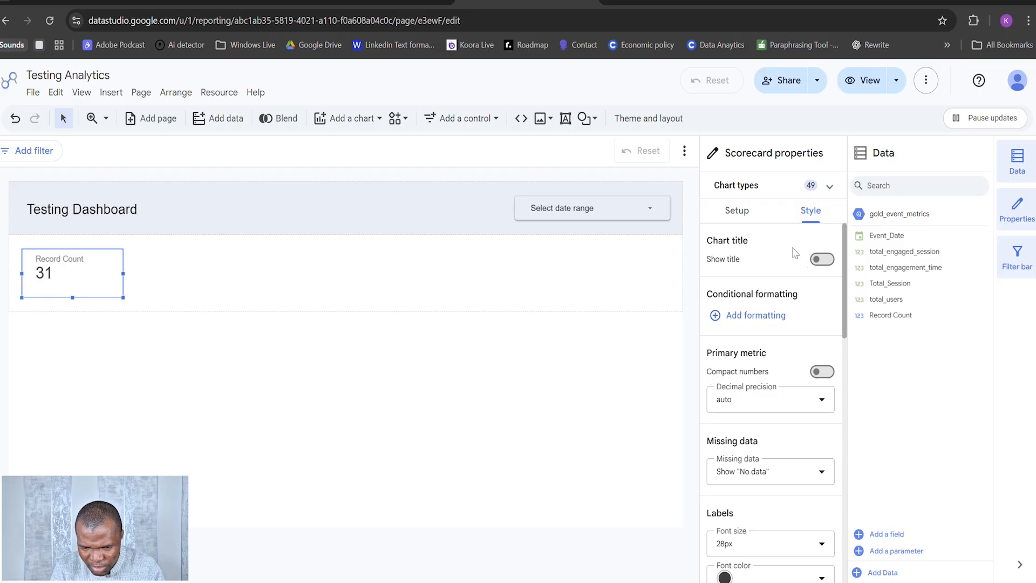
click(736, 210)
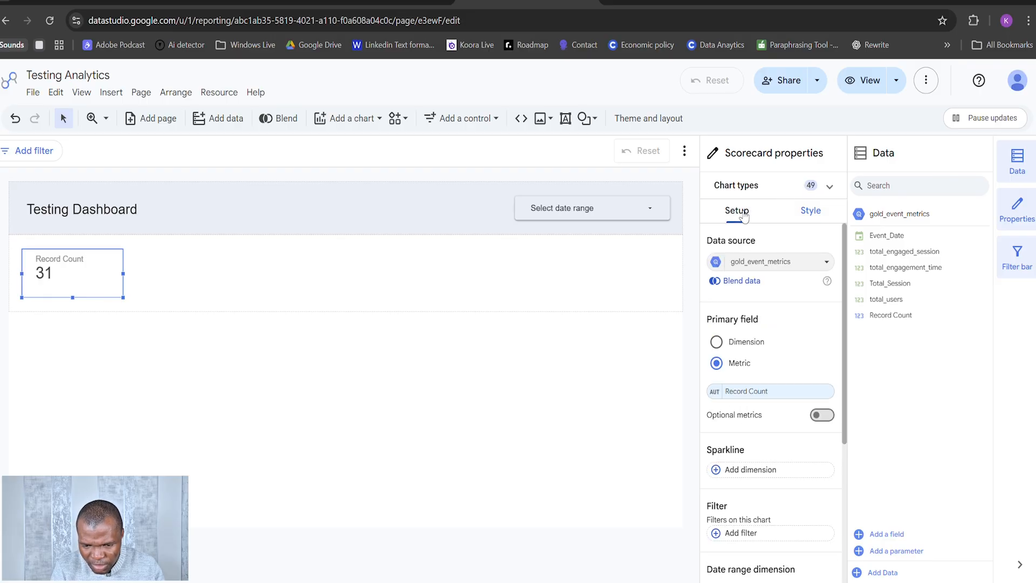
click(806, 264)
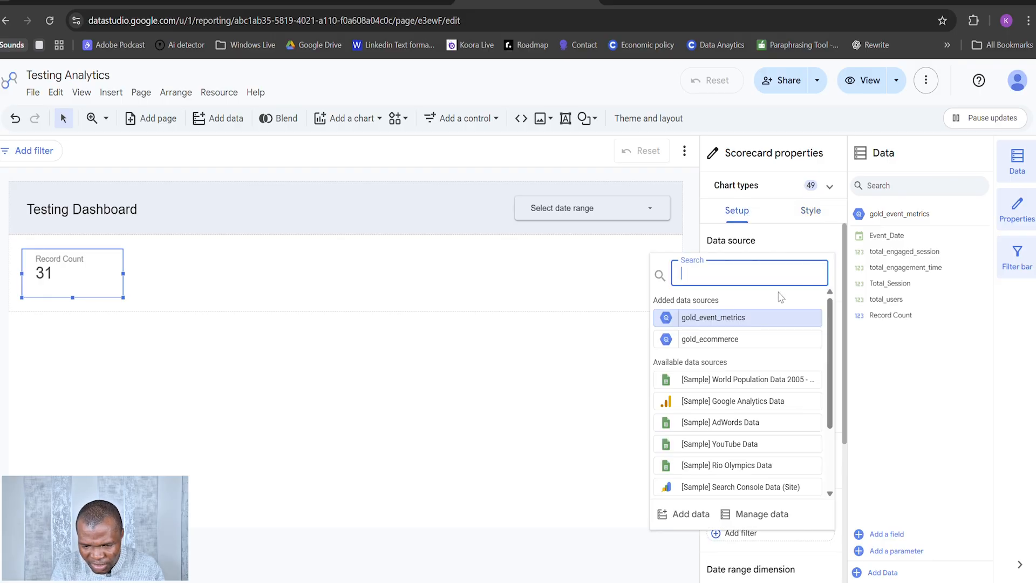
click(732, 340)
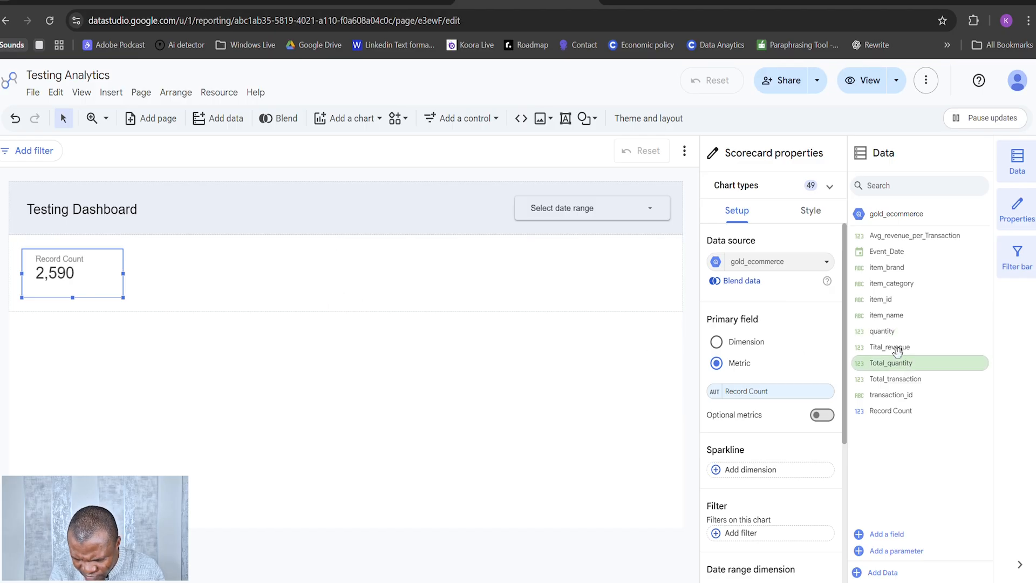
Step: Make Tital_revenue the scorecard's metric and set its display name to "Total Revenue"
drag(897, 351, 758, 400)
click(715, 394)
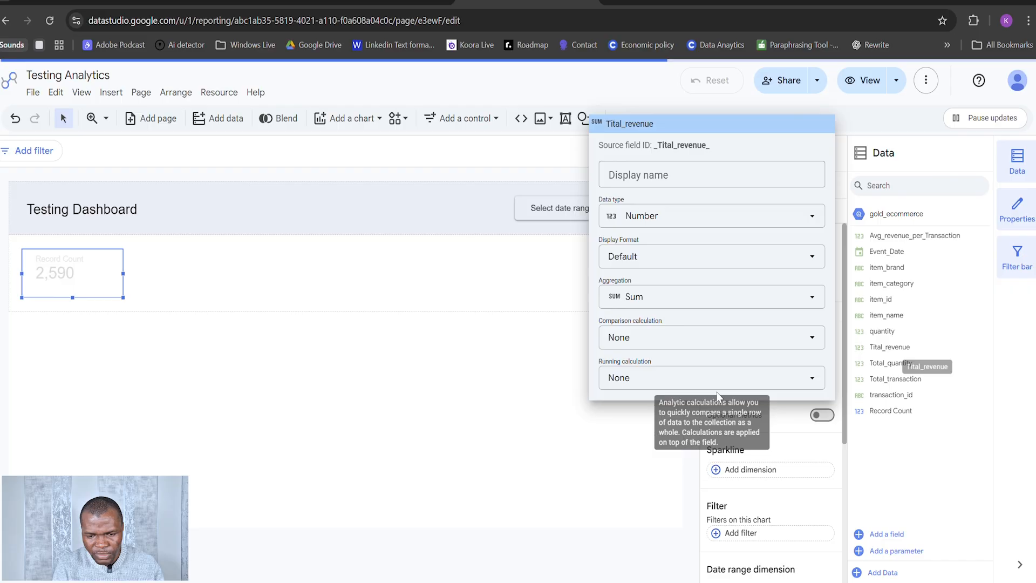
click(691, 170)
text(Tota)
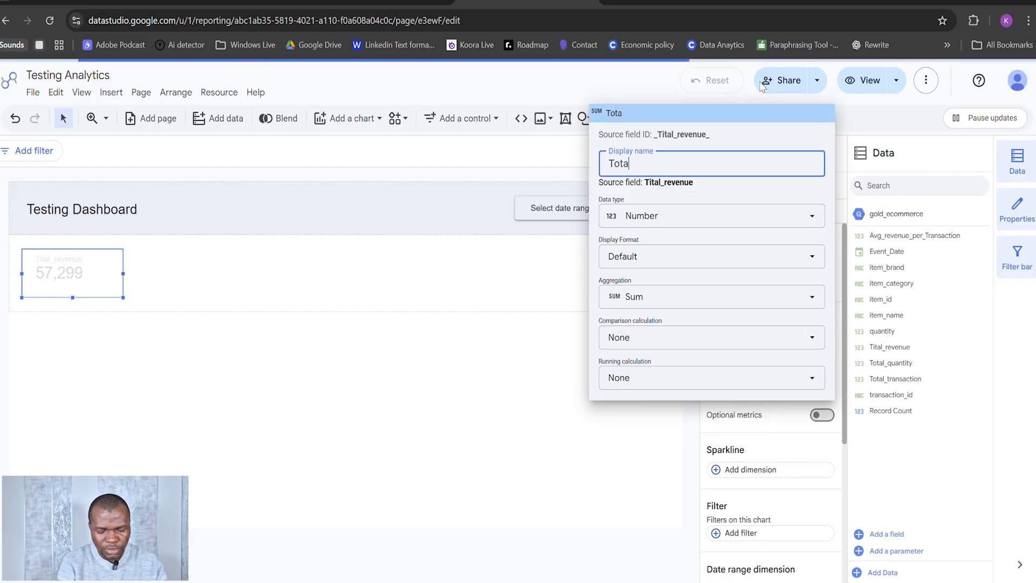
text(l reveneu)
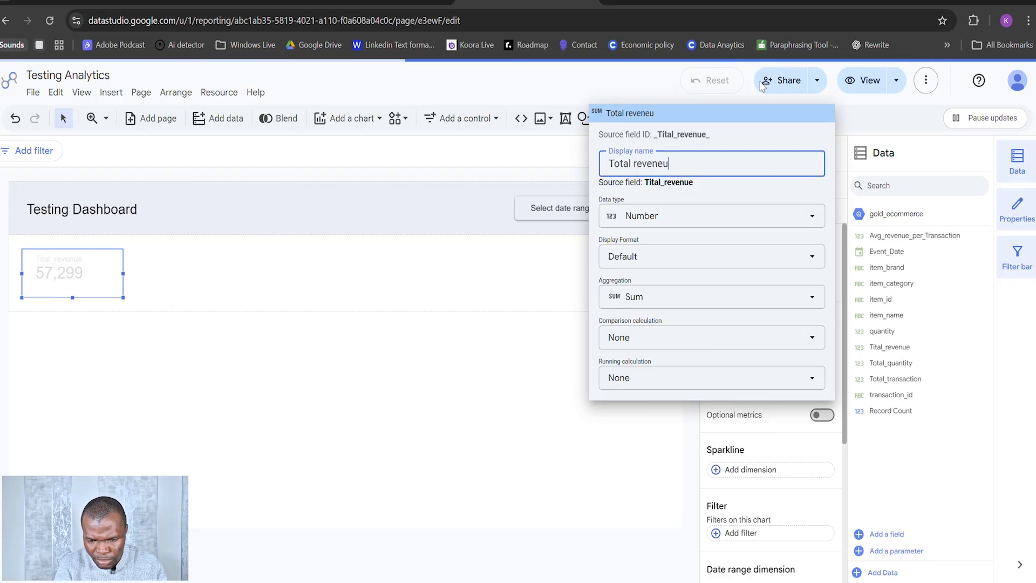
key(BackSpace)
key(BackSpace)
text(ue)
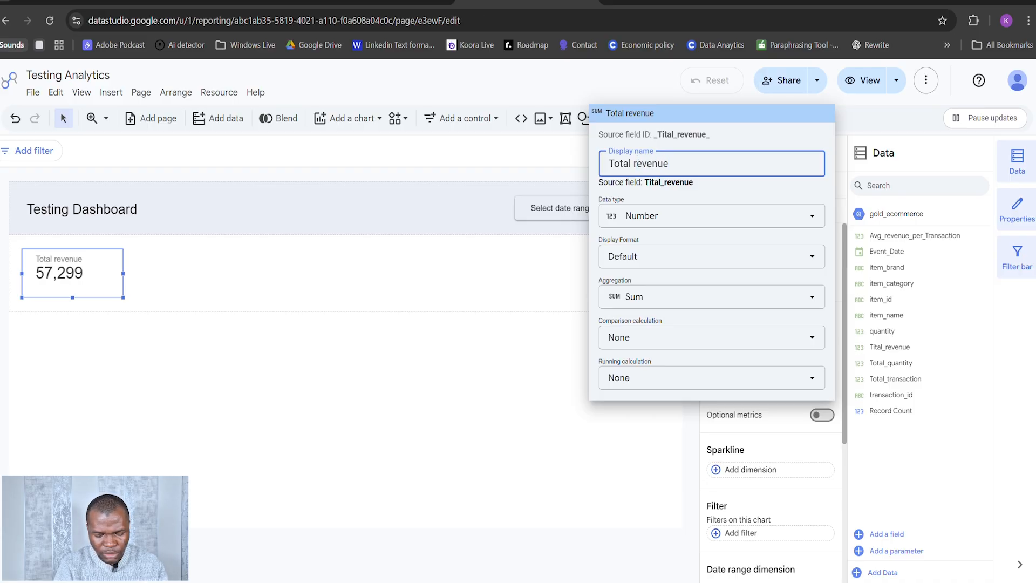
key(BackSpace)
text(R)
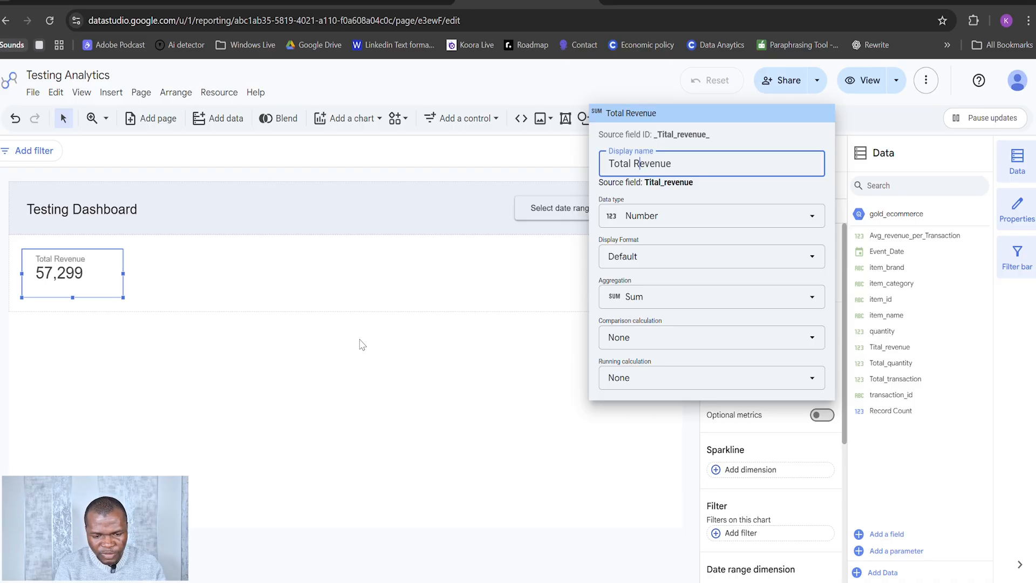
click(406, 292)
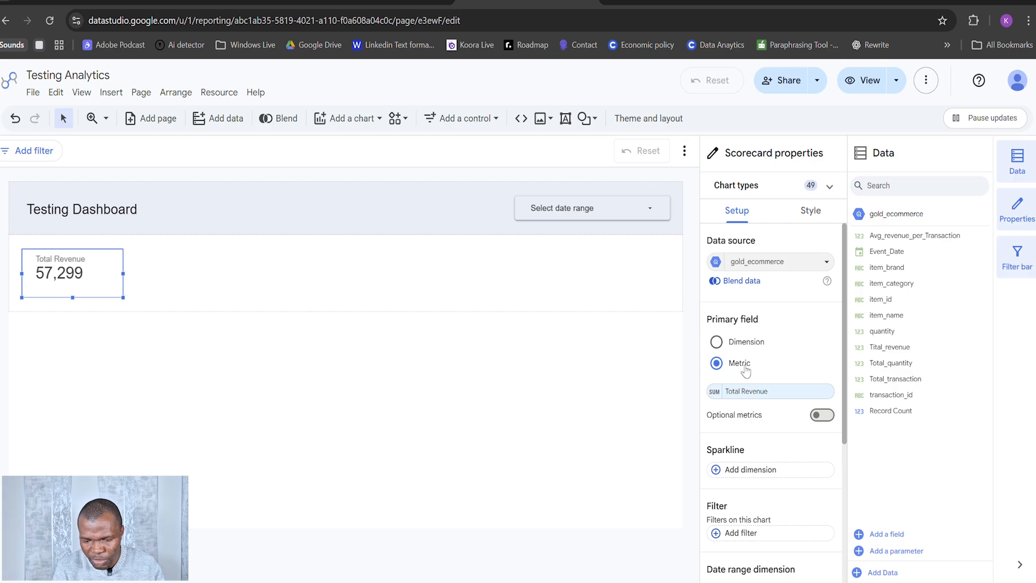
Step: Turn on compact numbers for the scorecard's primary metric and set its decimal precision to 2
scroll(777, 428, down, 1)
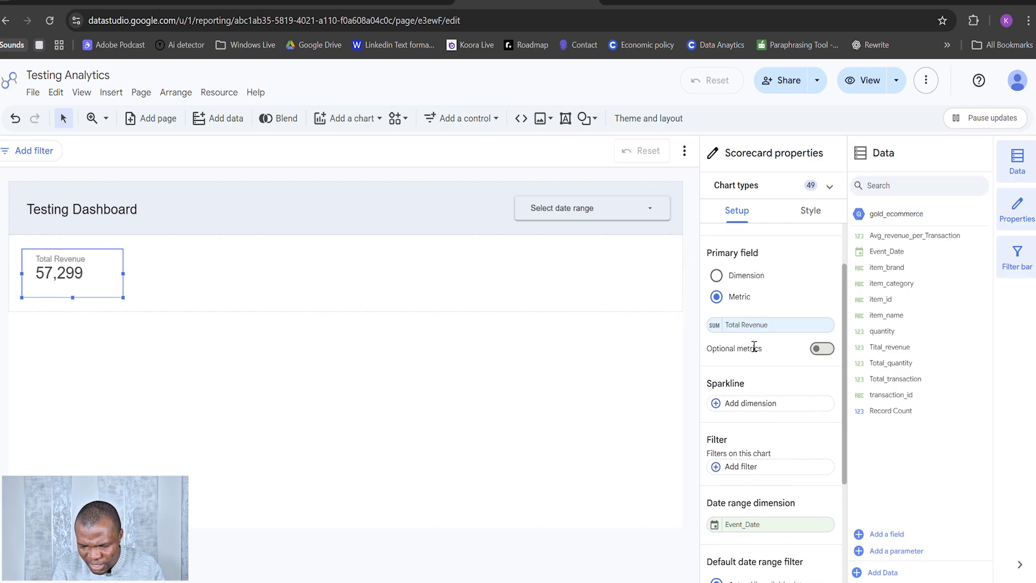
scroll(782, 377, down, 2)
scroll(784, 400, up, 1)
scroll(784, 400, up, 2)
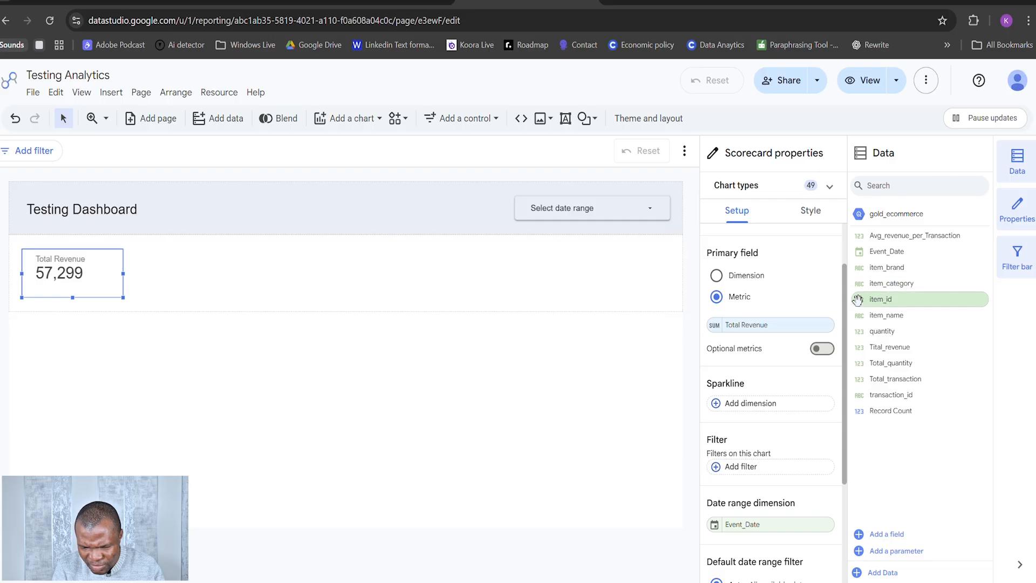
drag(848, 286, 845, 390)
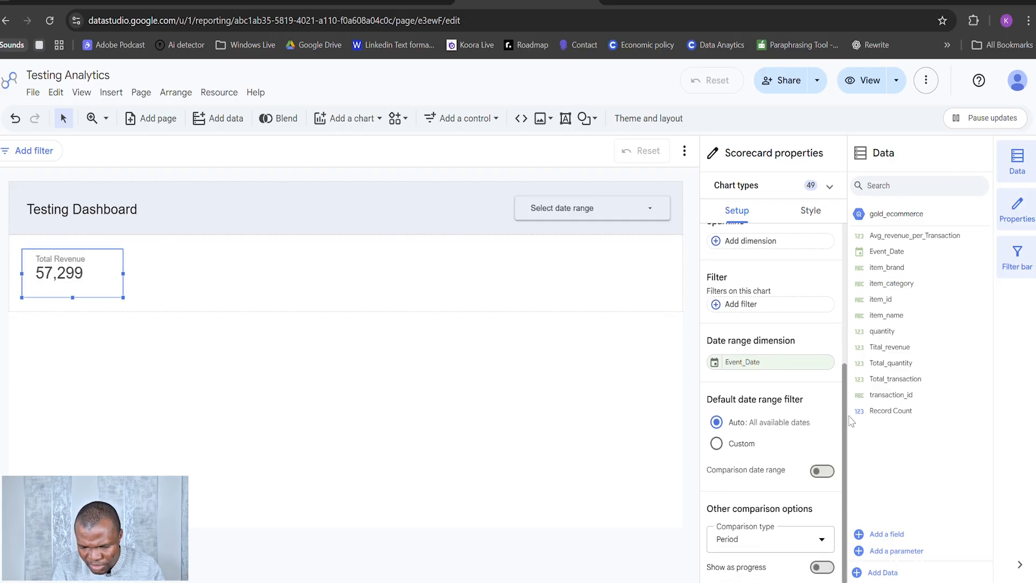
click(814, 215)
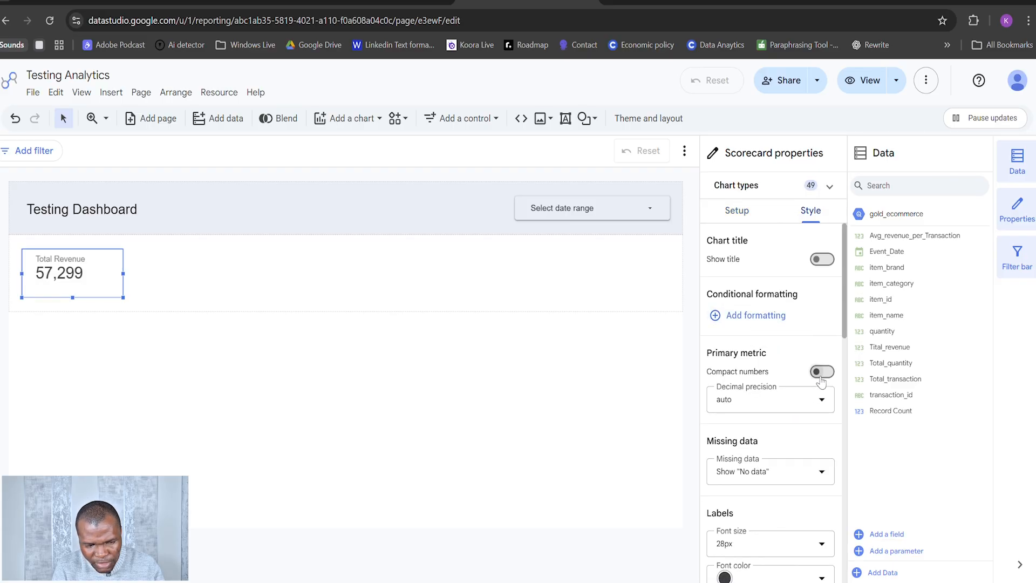
click(795, 414)
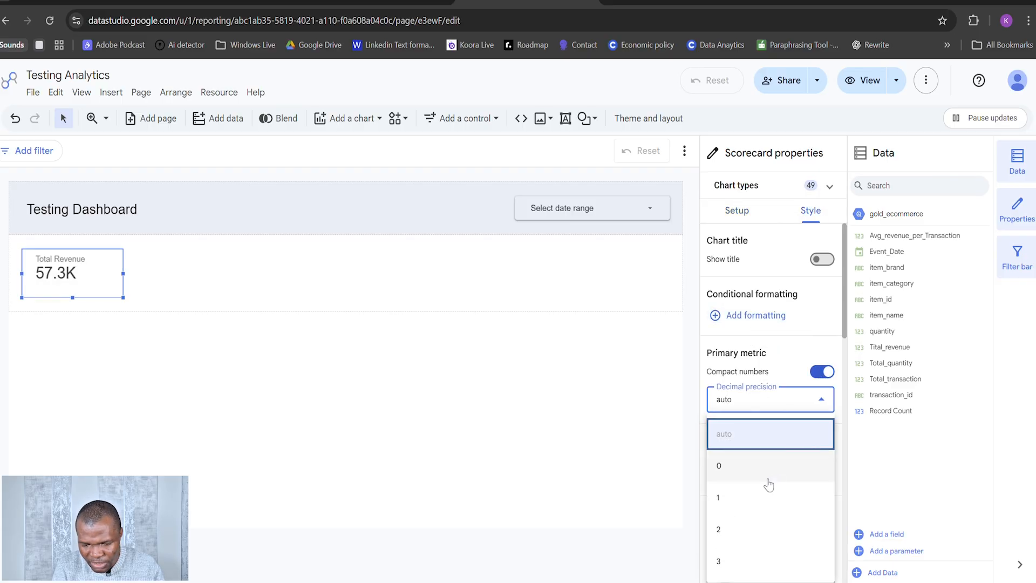
click(766, 529)
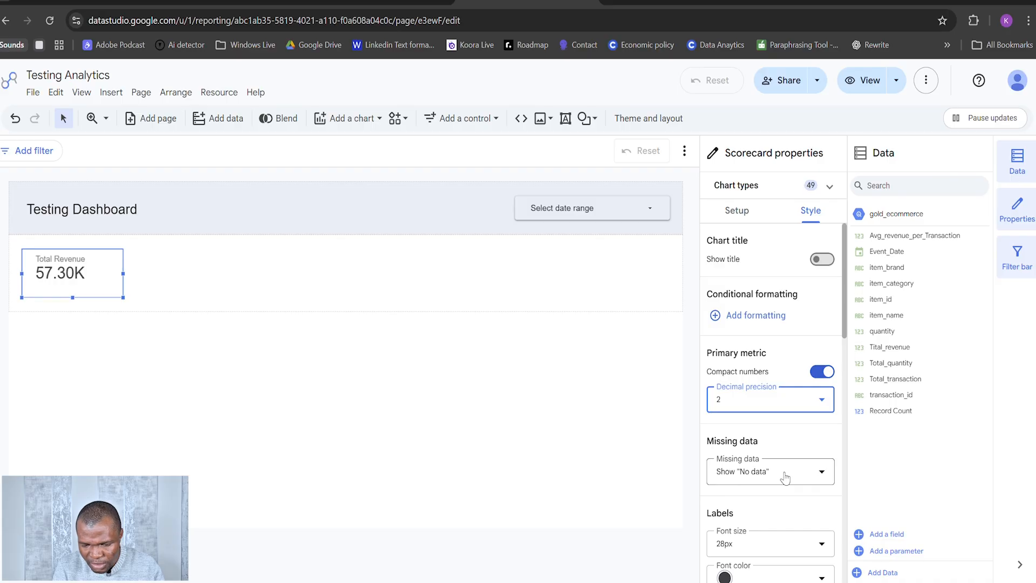
Step: Center both the field name and the field value in the Total Revenue scorecard
scroll(785, 478, down, 5)
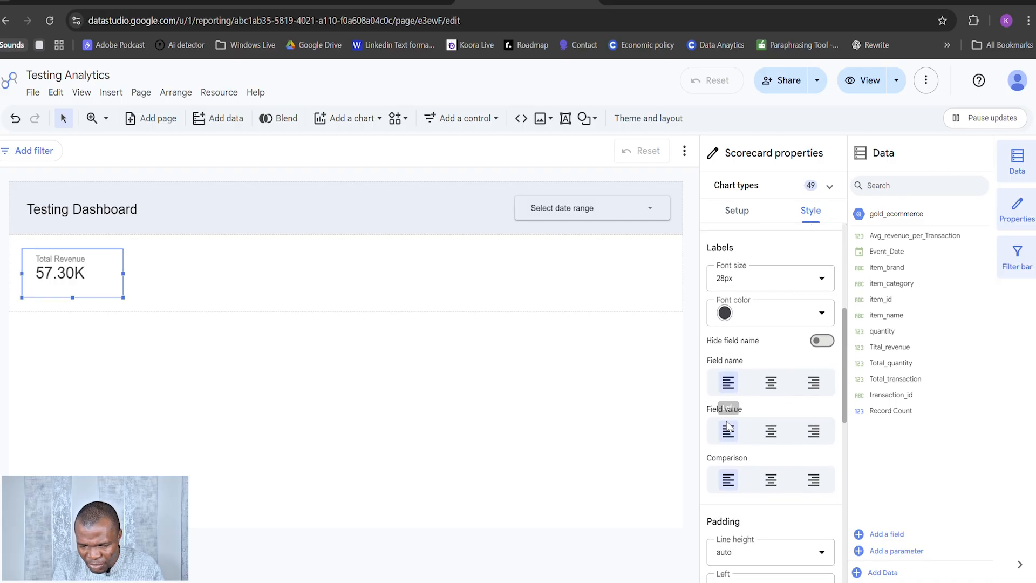
click(770, 382)
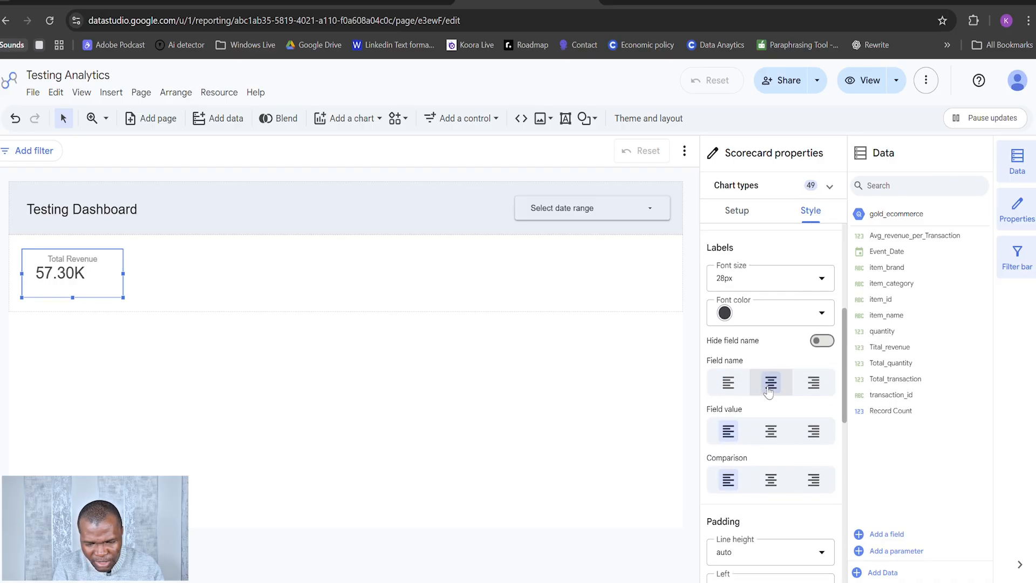
click(770, 430)
Step: Add a border shadow to the Total Revenue scorecard
scroll(788, 479, down, 3)
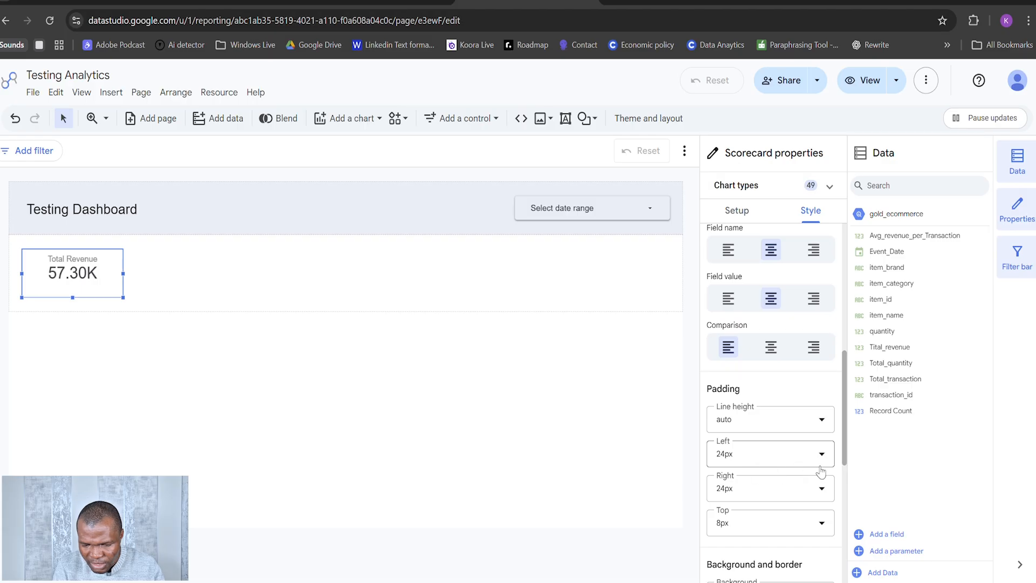
scroll(818, 457, down, 6)
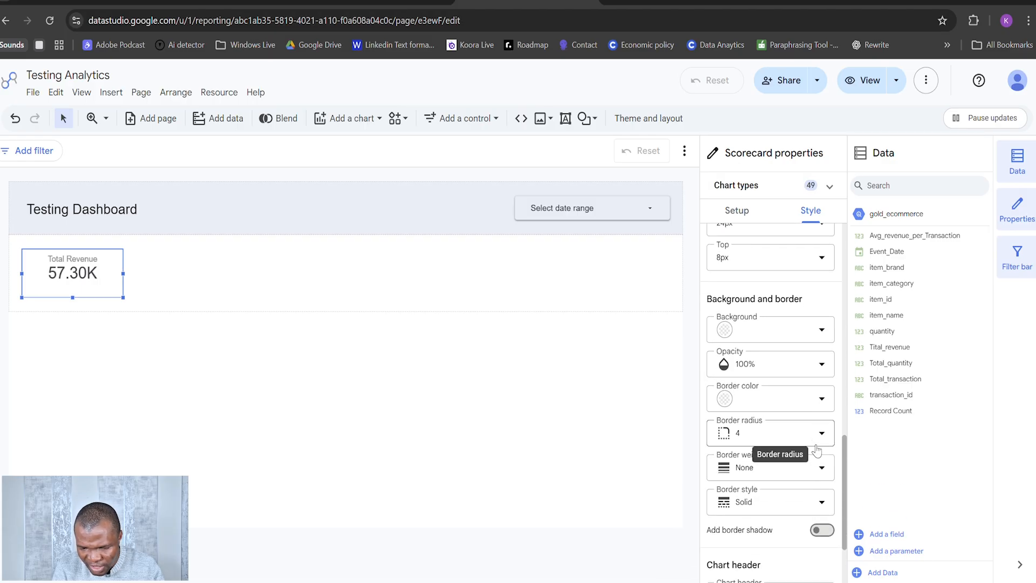
scroll(817, 466, down, 2)
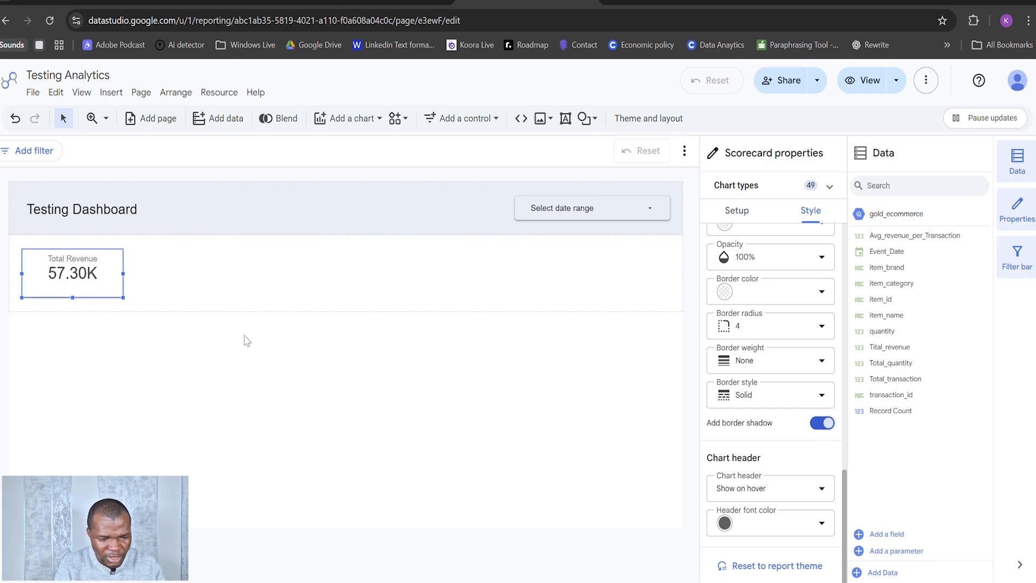
Step: Set the label font size of the Total Revenue scorecard to 36px
scroll(809, 331, up, 2)
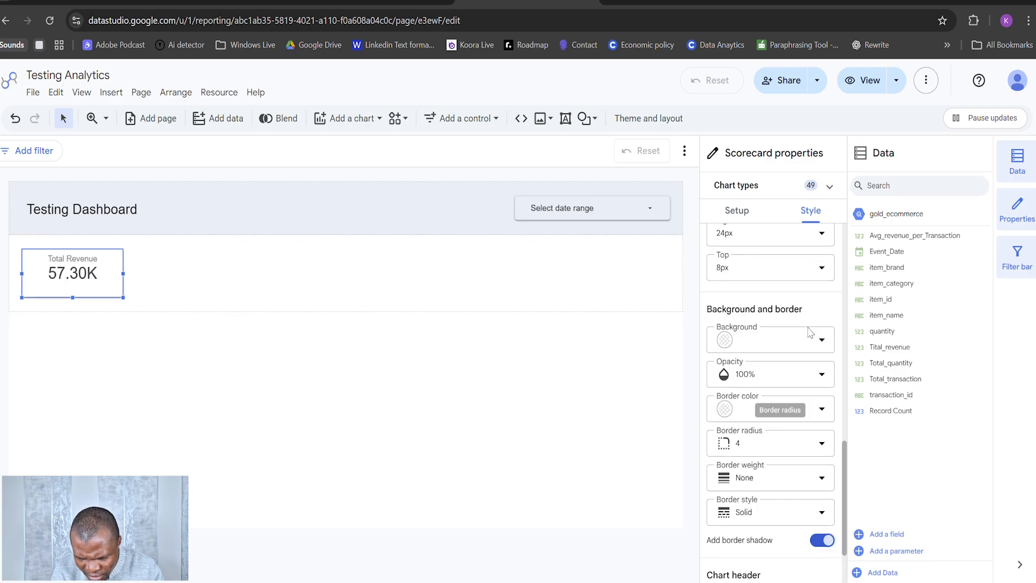
scroll(809, 331, up, 8)
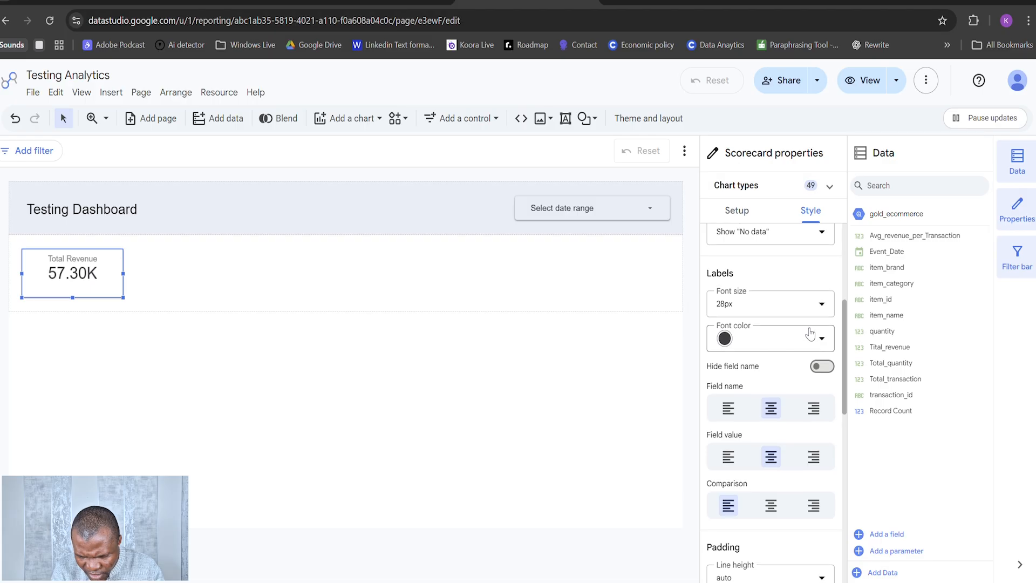
click(809, 305)
scroll(751, 454, down, 3)
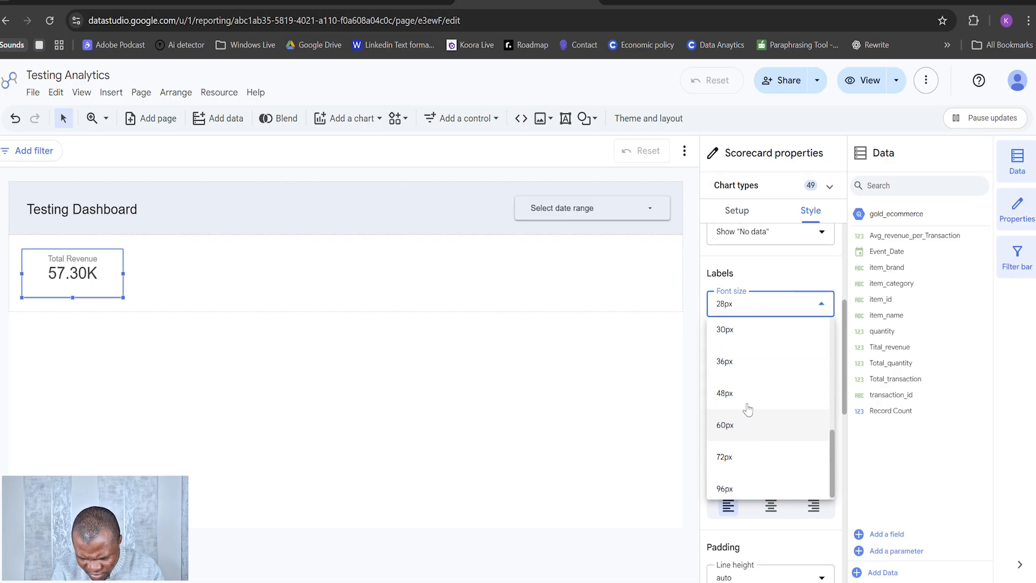
scroll(748, 410, up, 2)
click(739, 416)
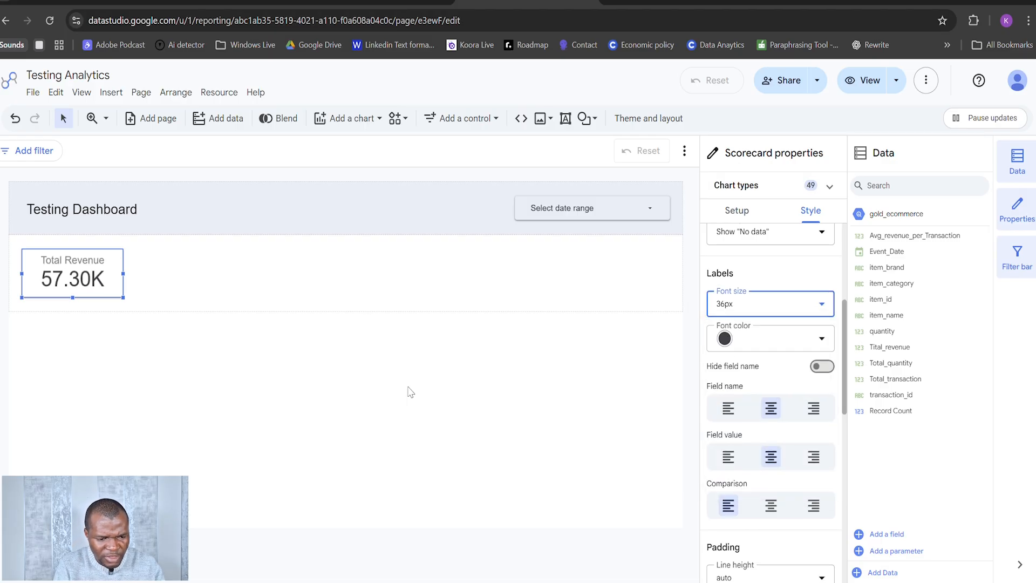
Step: Duplicate the Total Revenue scorecard within the row below the dashboard title
click(302, 302)
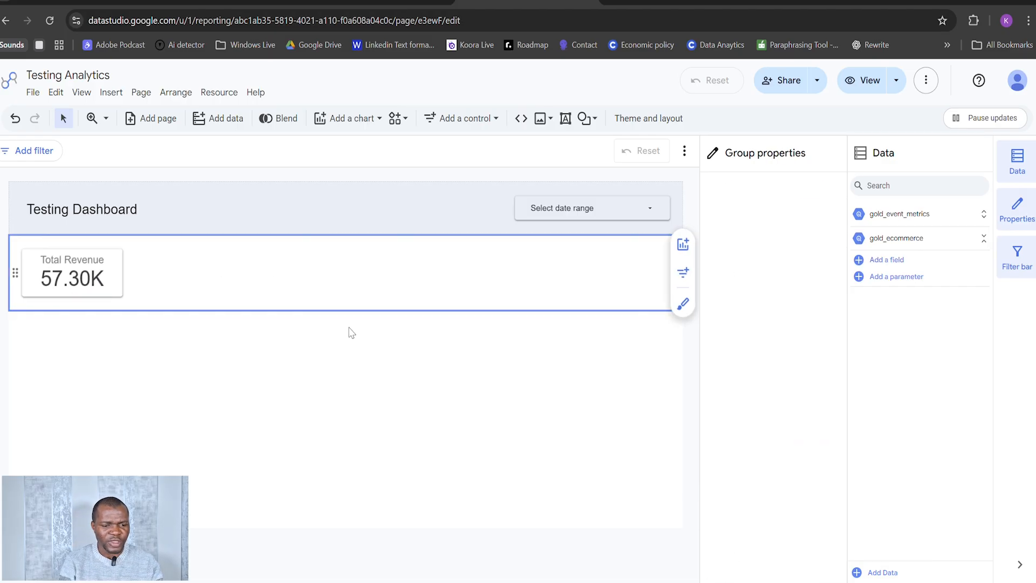
click(119, 278)
key(ctrl+c)
key(ctrl+v)
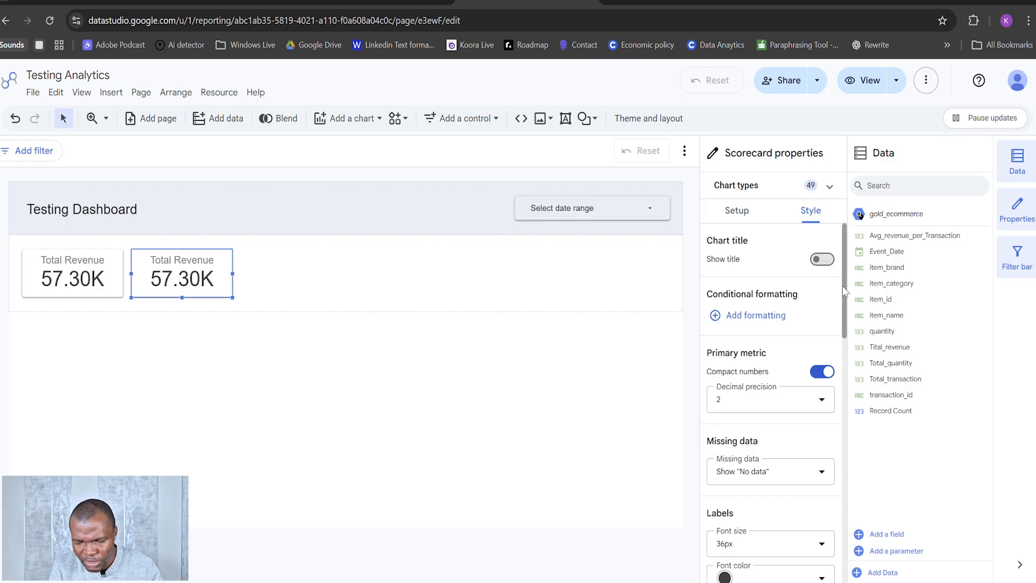
Step: Replace the primary metric of the copied scorecard with the quantity field from gold_ecommerce
mouse_move(844, 291)
mouse_down()
mouse_move(845, 334)
mouse_move(841, 280)
mouse_up()
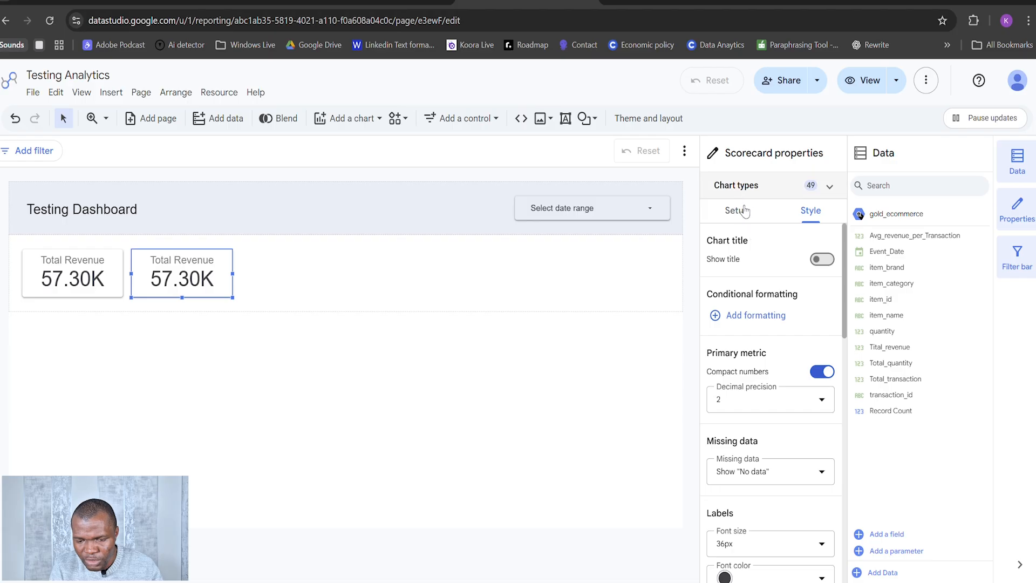
click(746, 215)
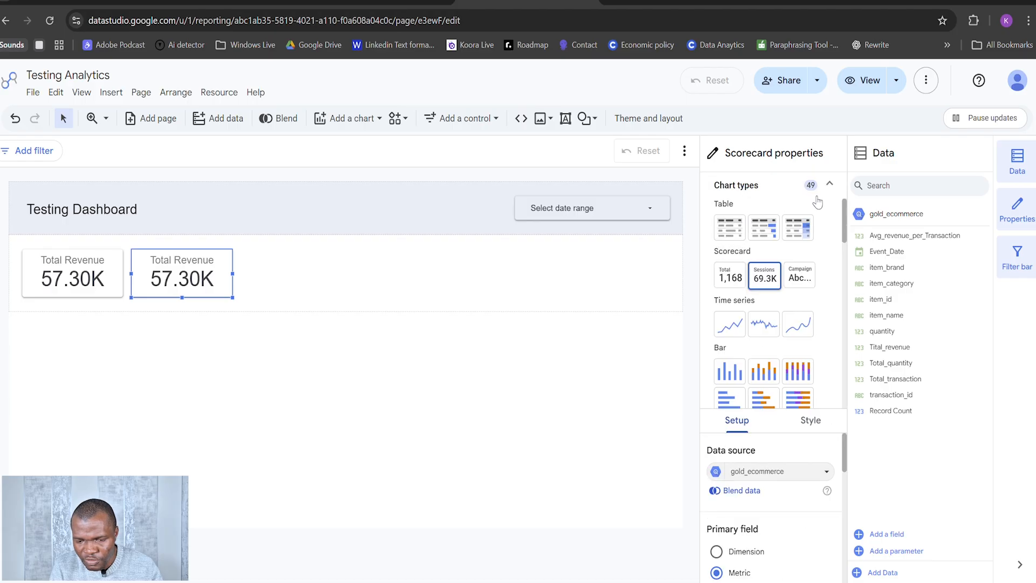
click(829, 187)
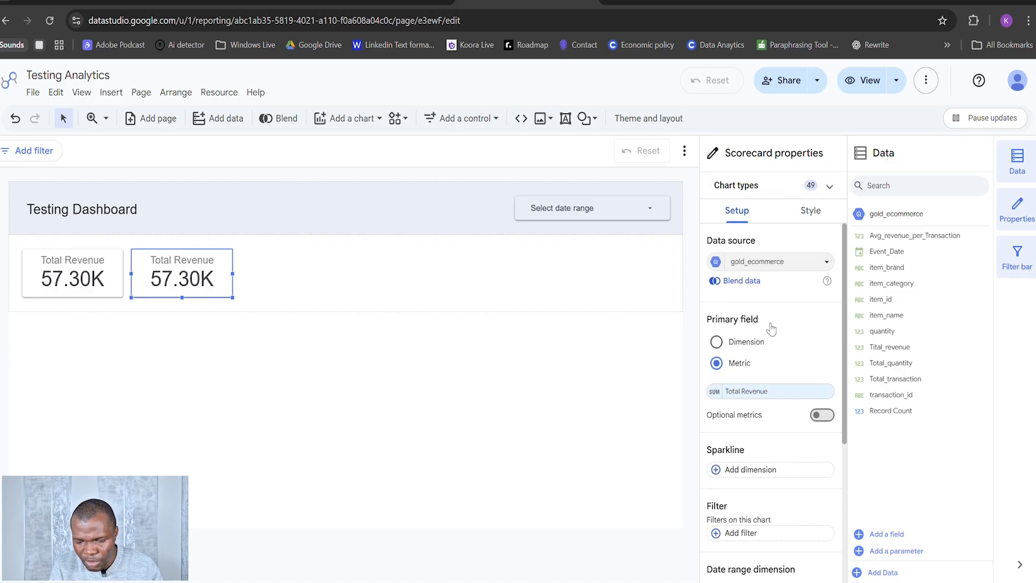
drag(890, 331, 766, 393)
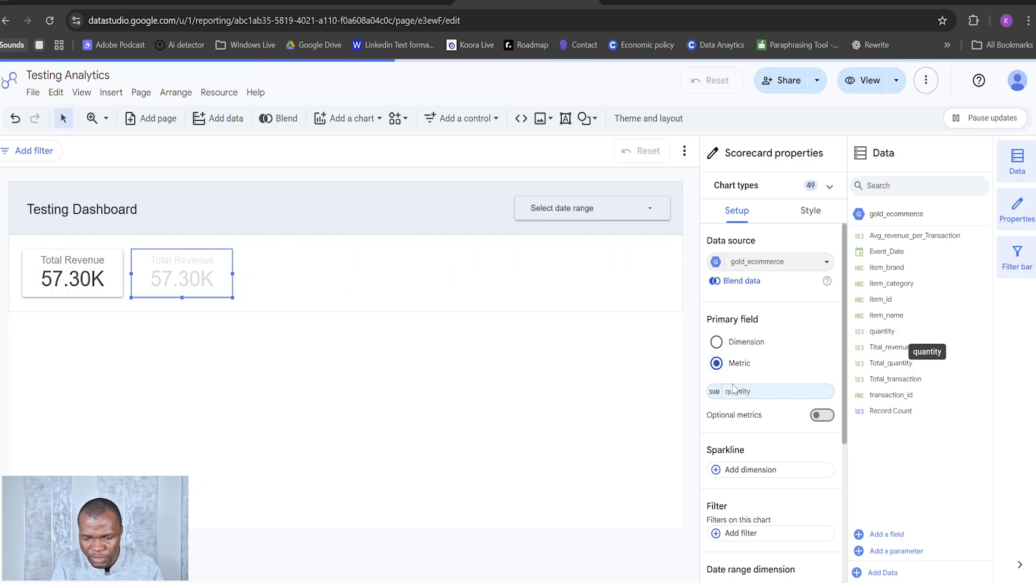
Step: Set the display name of the second scorecard's quantity metric to Total Quantity
click(713, 390)
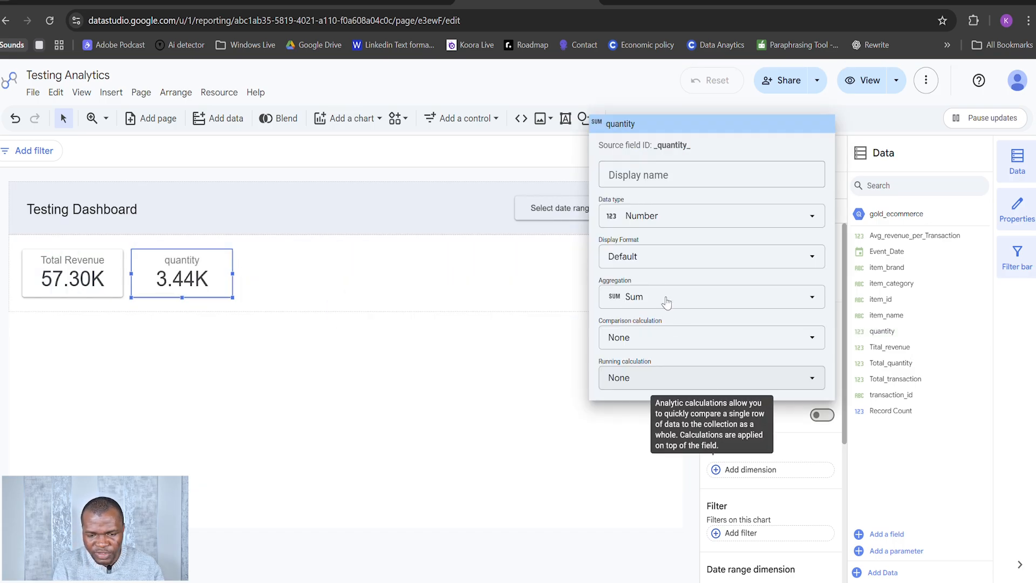
click(657, 177)
text(Total)
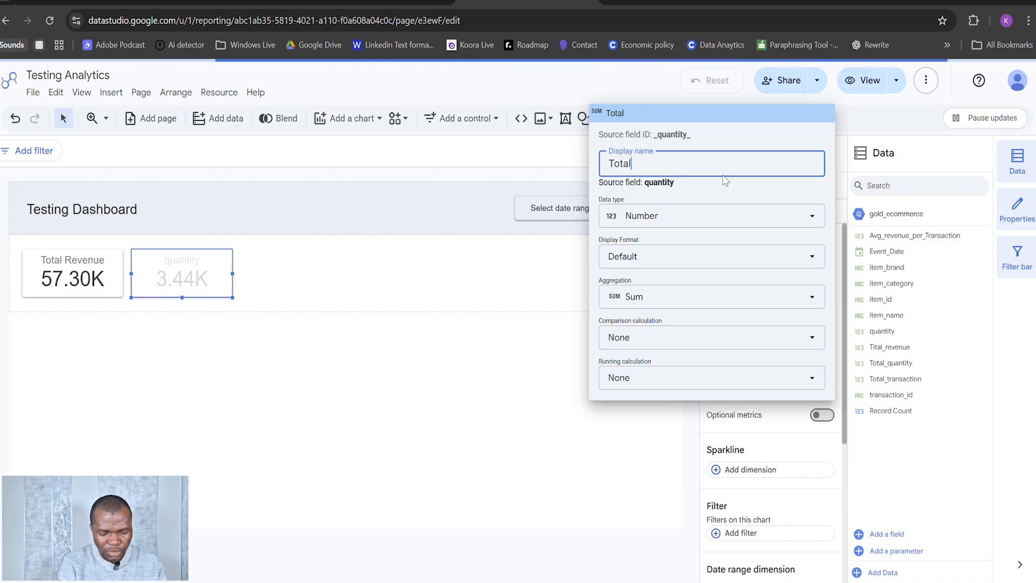
text( Quna)
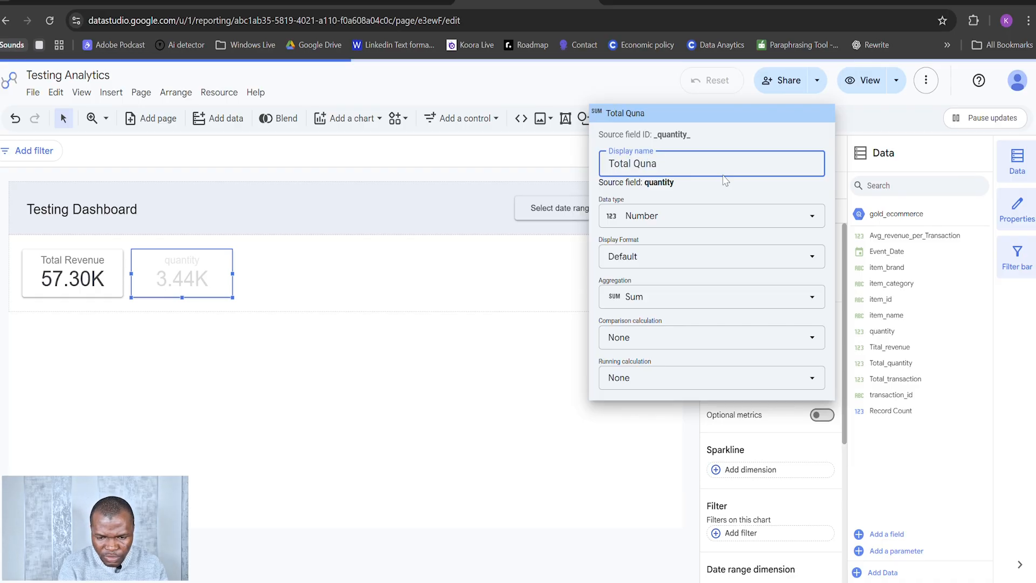
key(BackSpace)
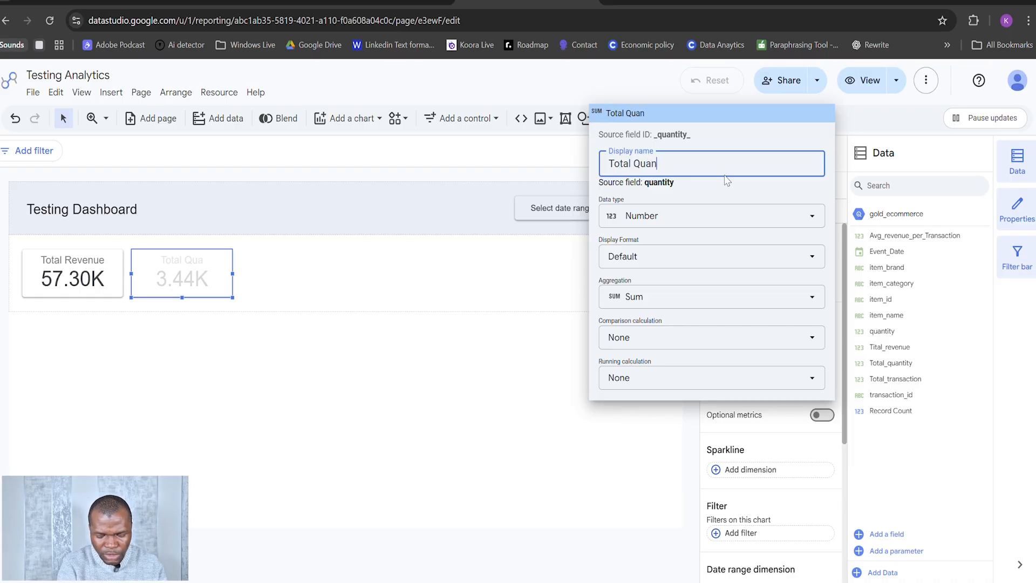
text(tity)
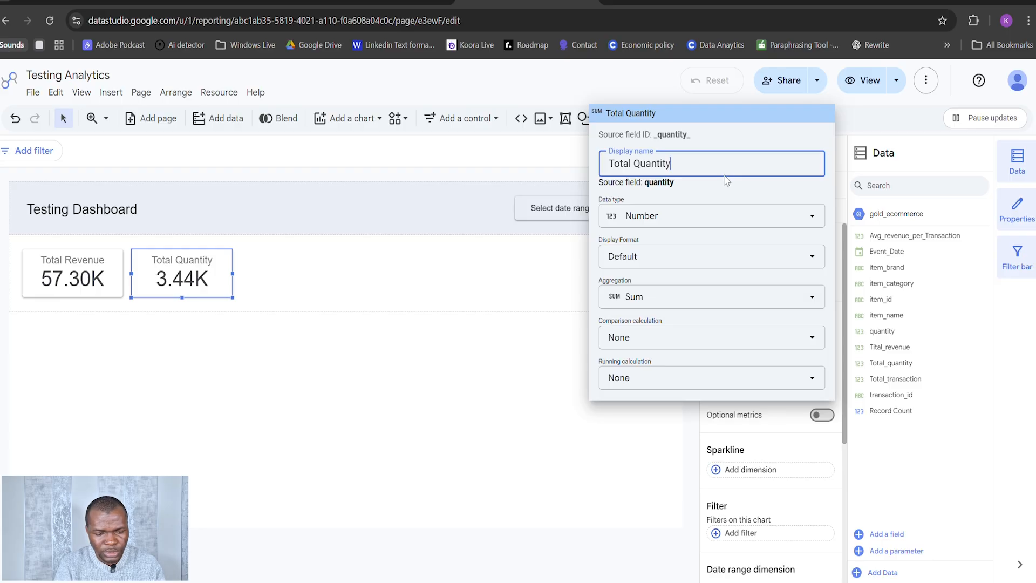
click(465, 292)
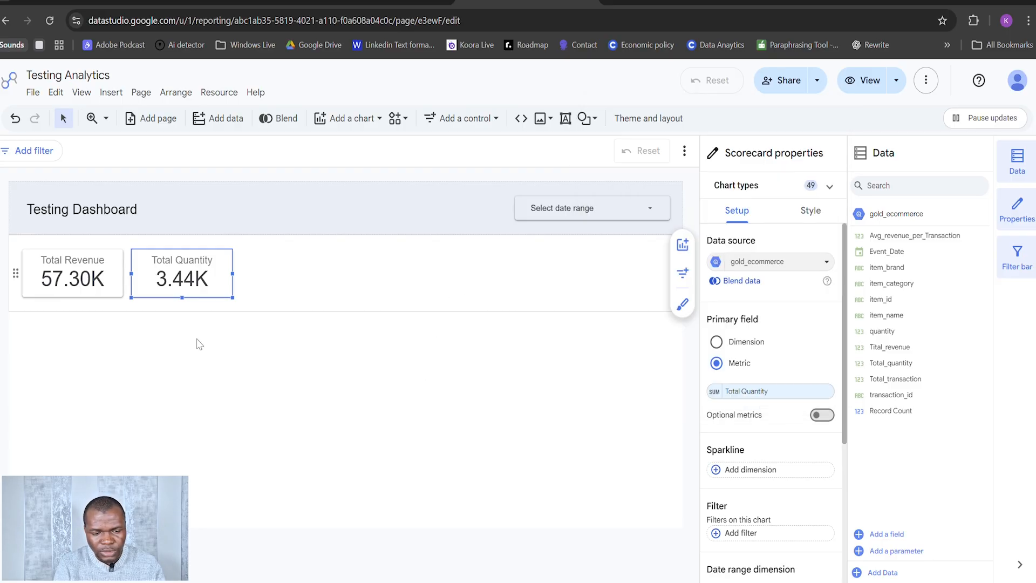
Step: Duplicate the Total Quantity scorecard and replace the copy's primary metric with Total_transaction
click(201, 263)
key(ctrl+c)
key(ctrl+v)
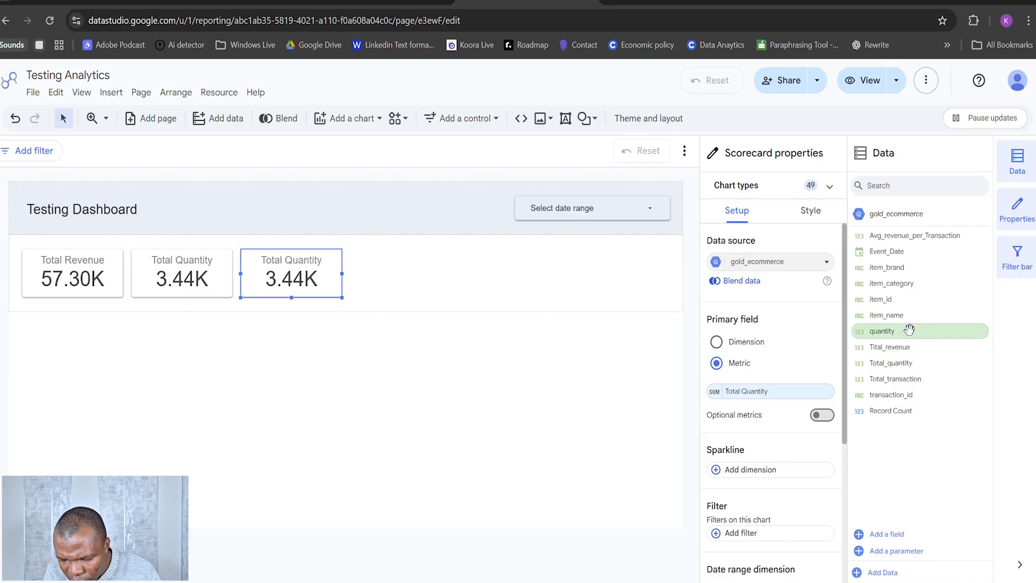
click(917, 410)
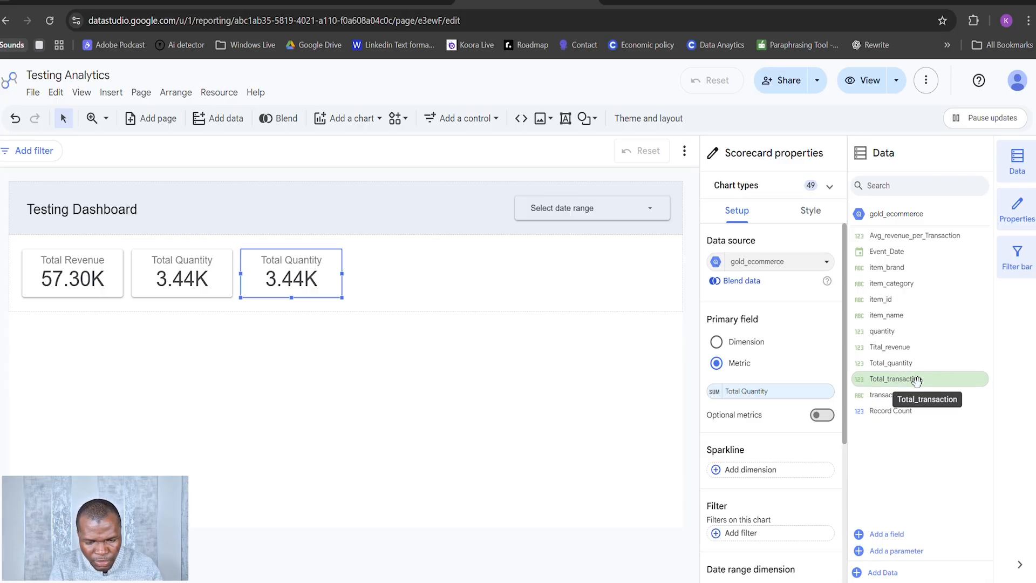
drag(917, 379, 777, 396)
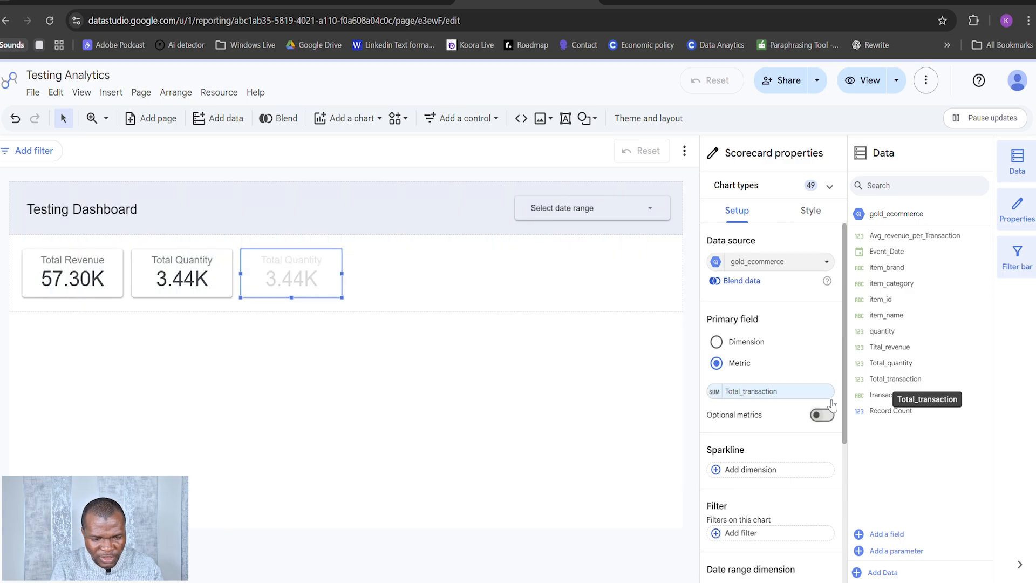
Step: Set the display name of the third scorecard's metric to Total Transaction
click(723, 392)
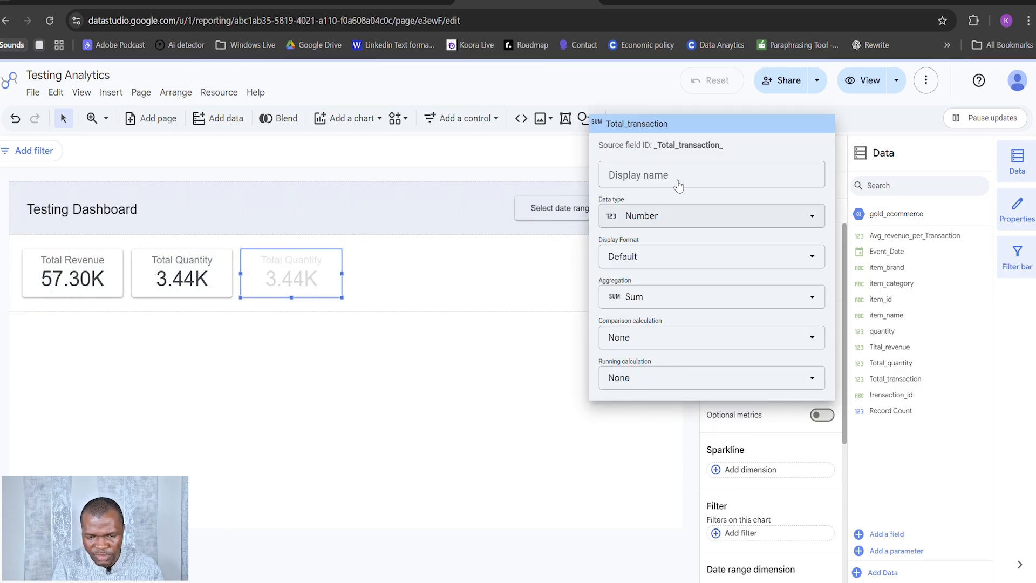
text(T)
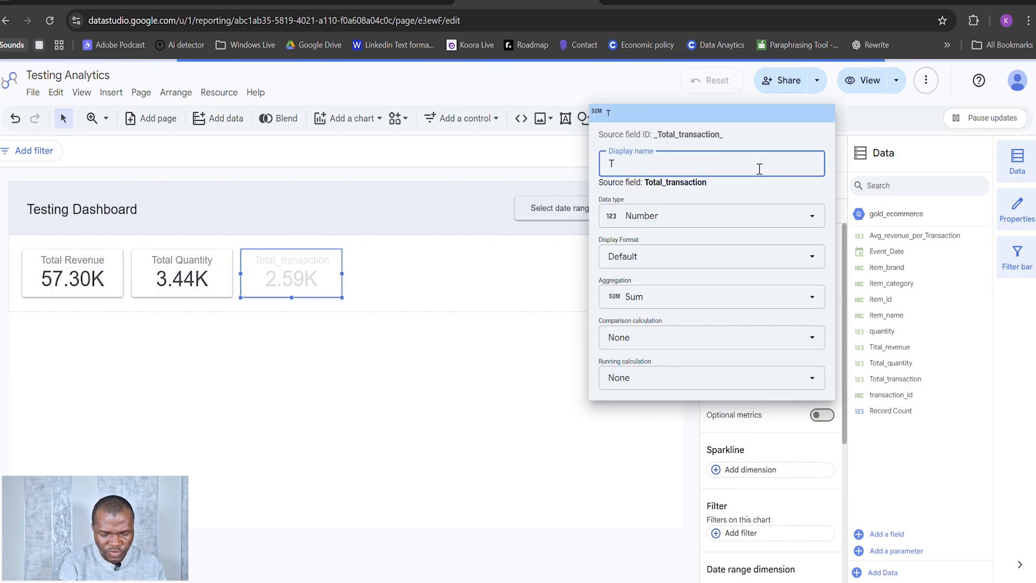
text(otal Tra)
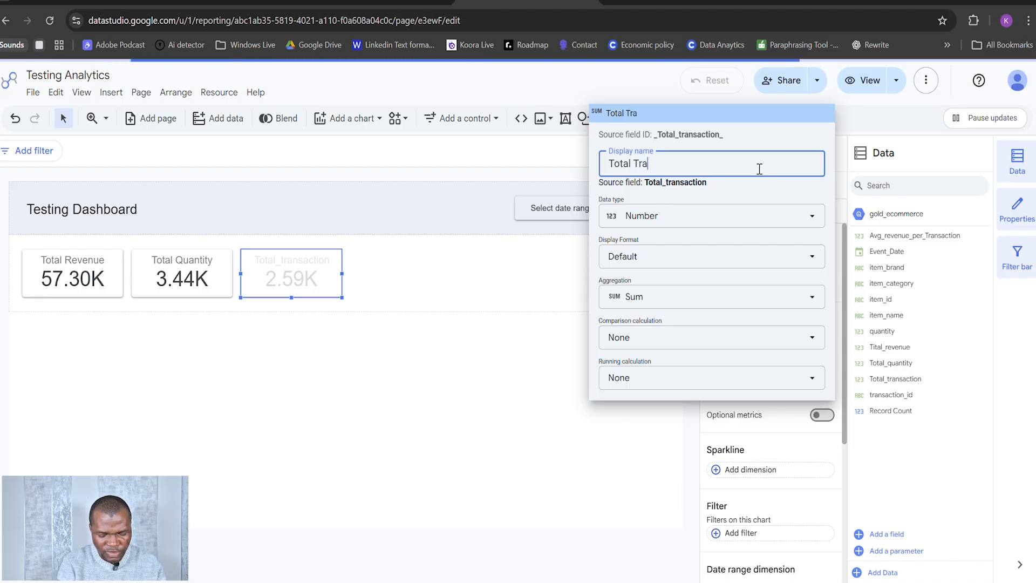
text(nsaction)
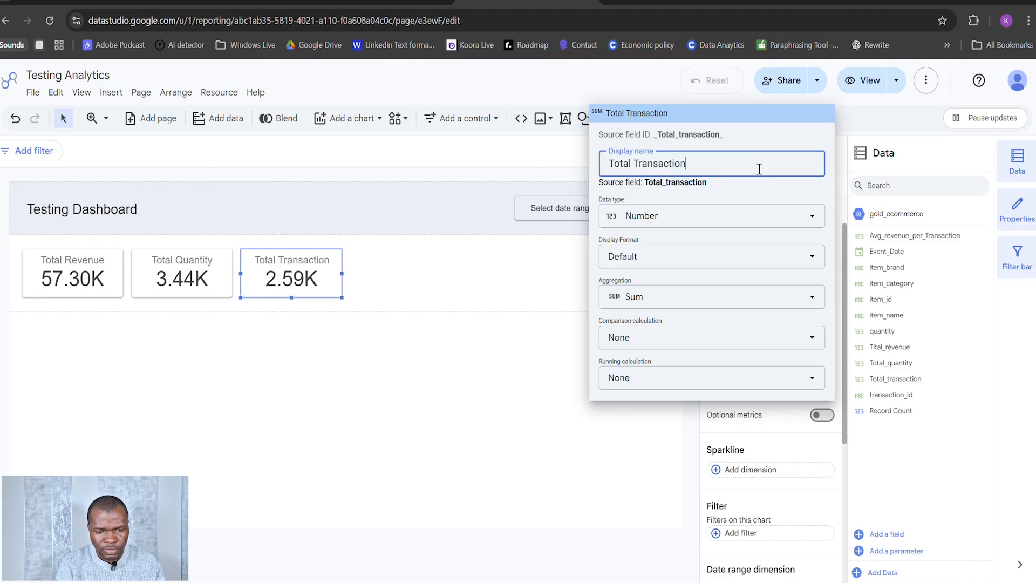
key(Return)
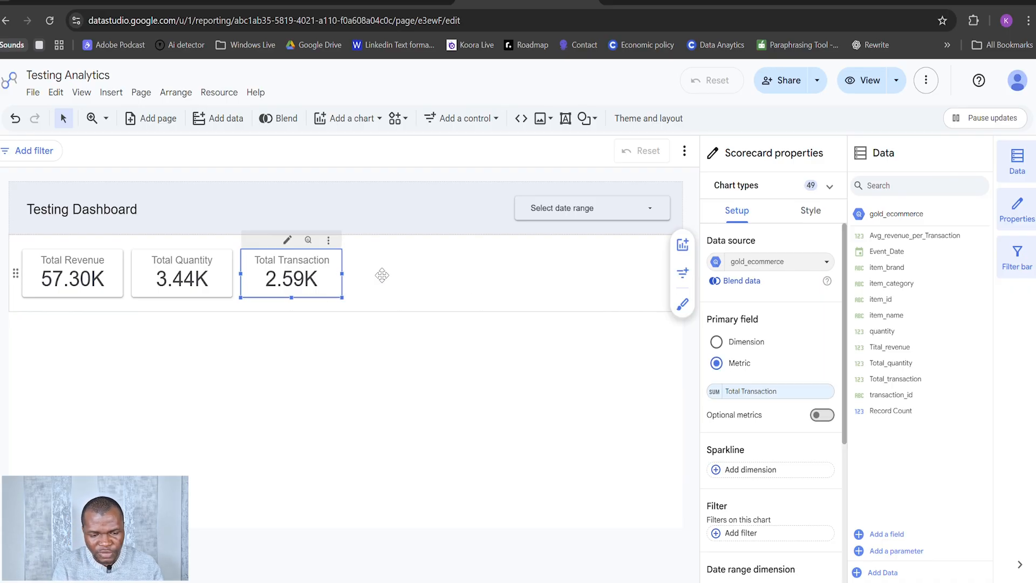
Step: Duplicate the Total Transaction scorecard and base the copy on Total_Session from the gold_event_metrics data source
key(ctrl+c)
key(ctrl+v)
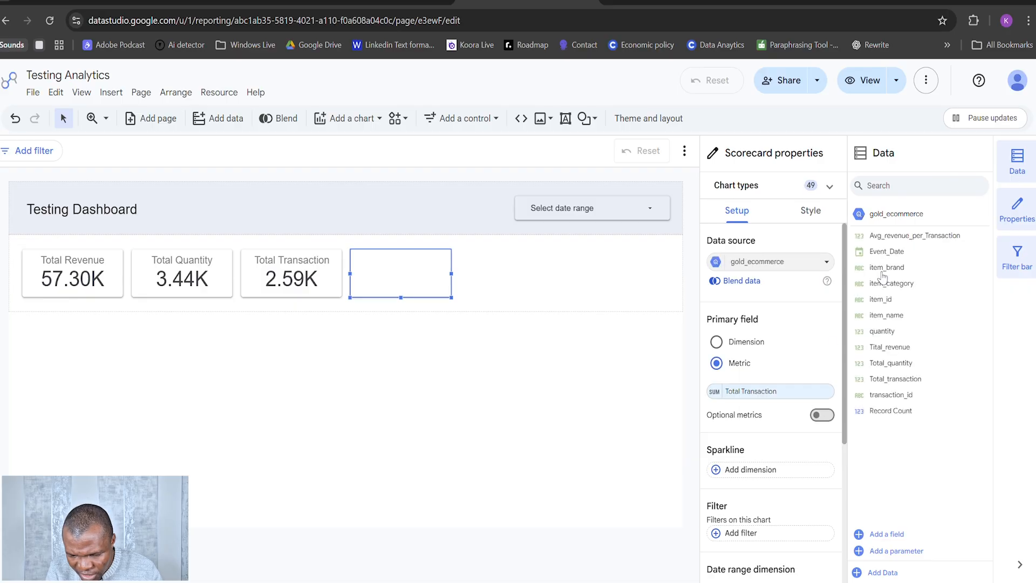
click(827, 264)
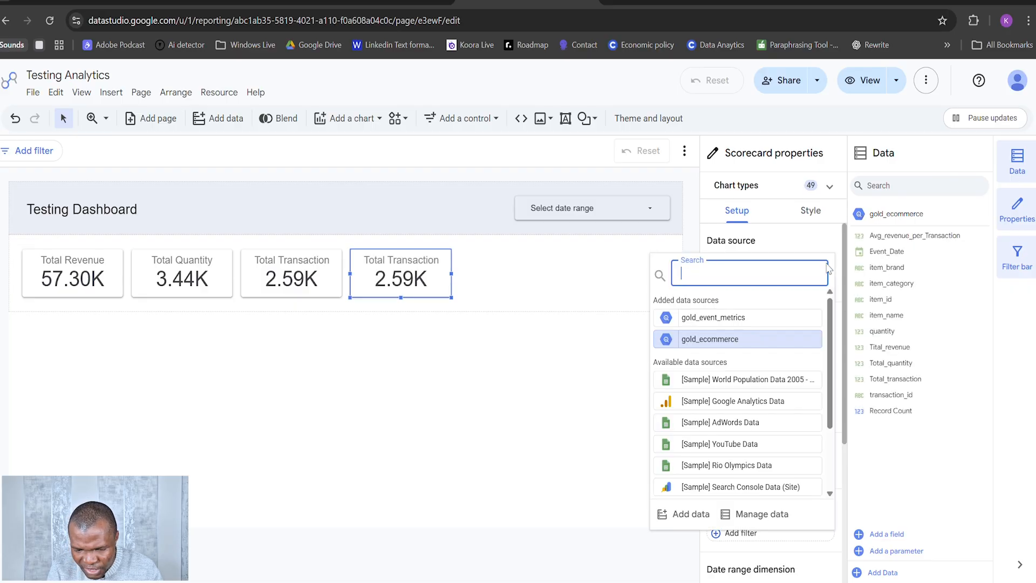
click(727, 318)
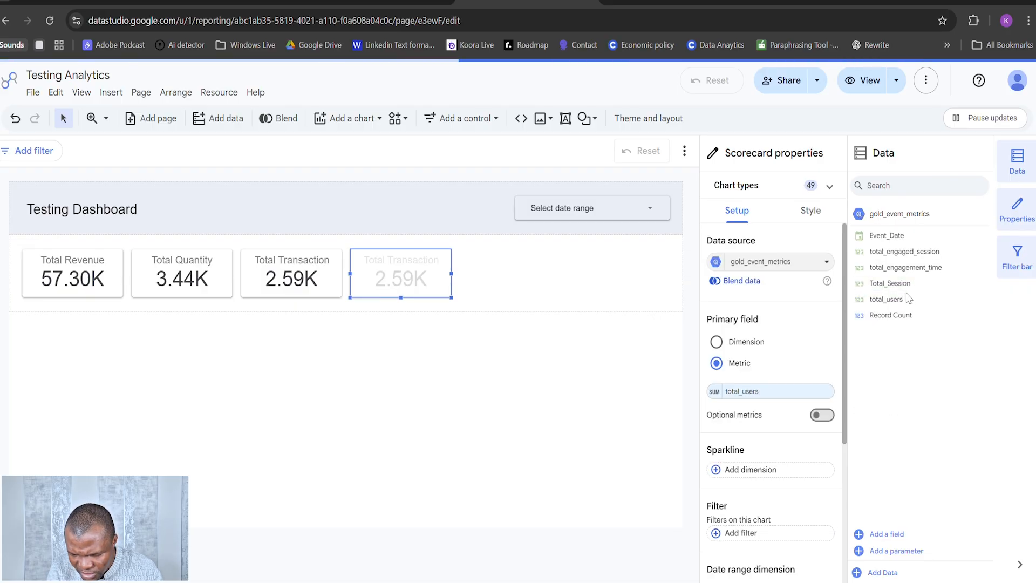
drag(890, 283, 768, 394)
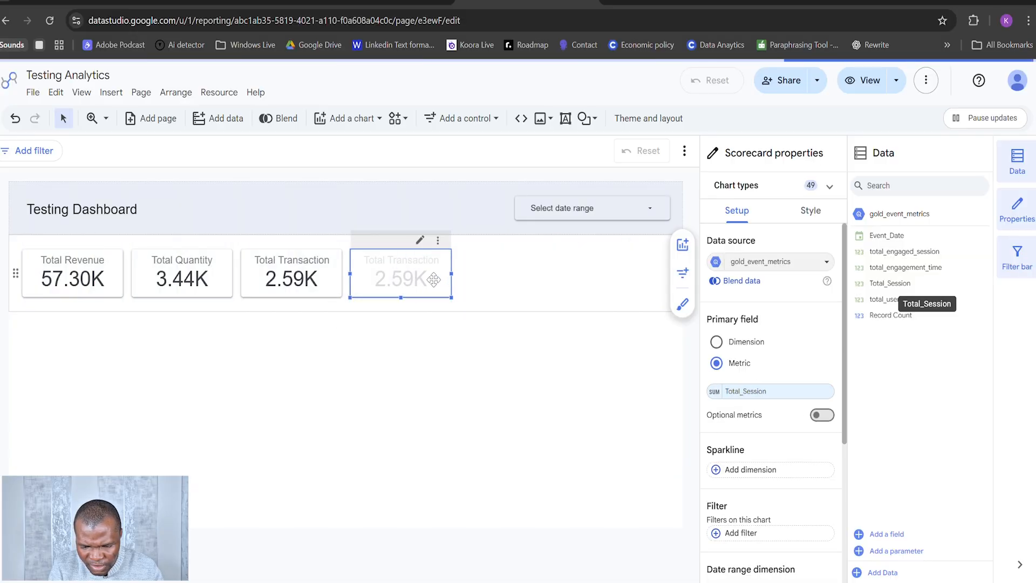
Step: Set the display name of the fourth scorecard's metric to Total Session
click(714, 392)
click(690, 170)
text(T)
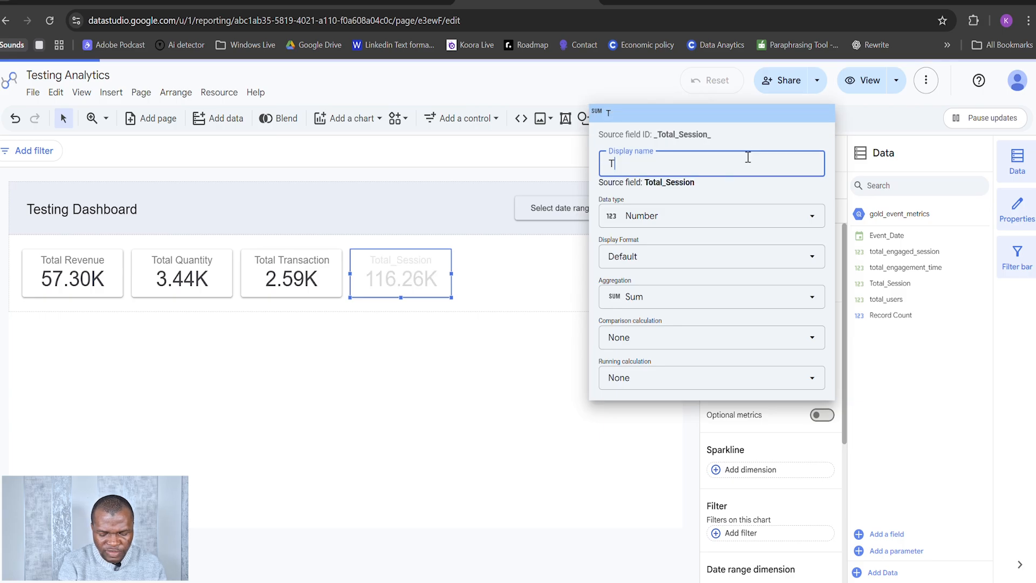
text(otal S)
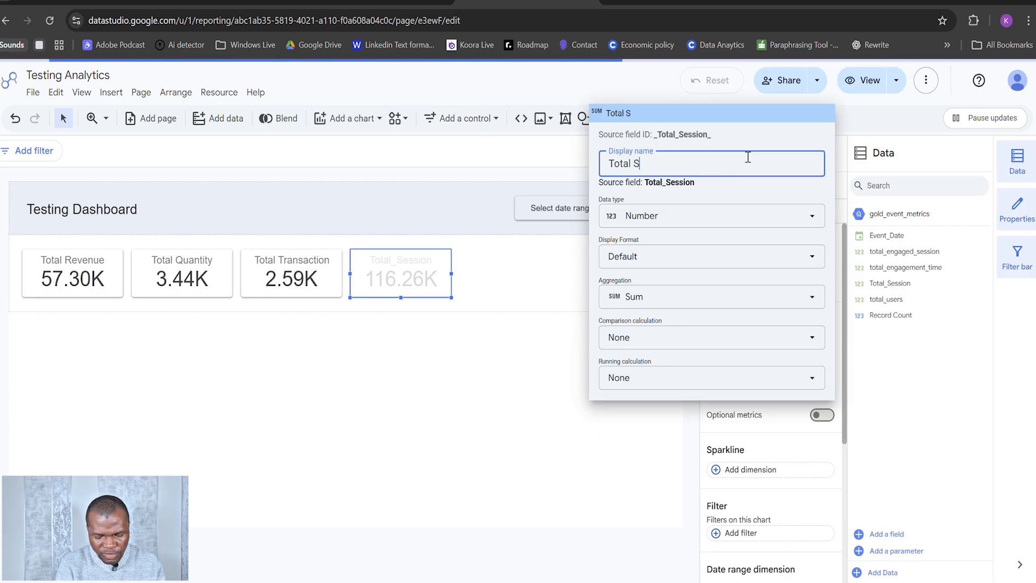
text(ession)
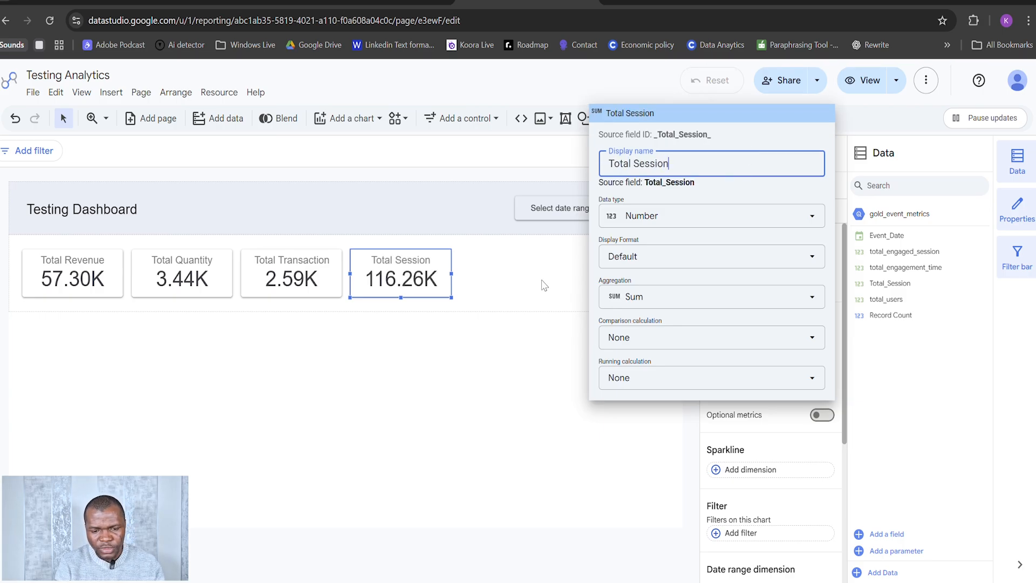
click(542, 300)
click(465, 369)
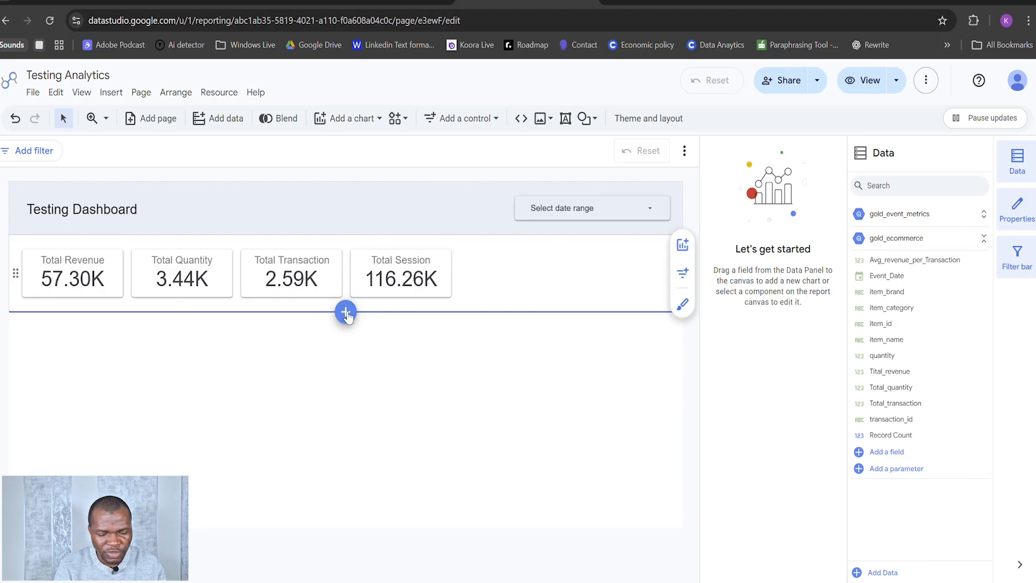
Step: Add a new section below the scorecards and insert a time series chart that uses the gold_ecommerce data source
click(345, 312)
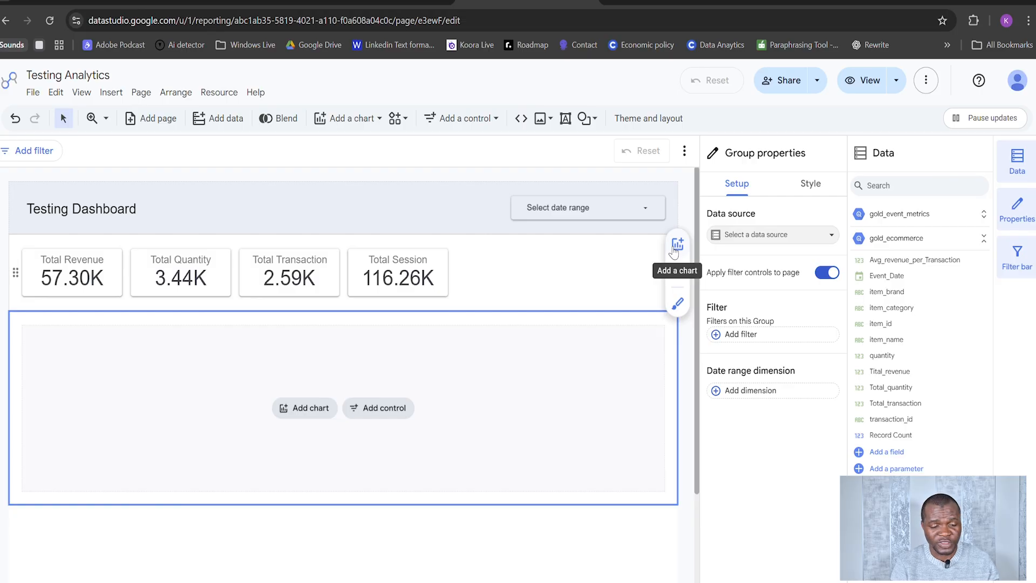
click(309, 411)
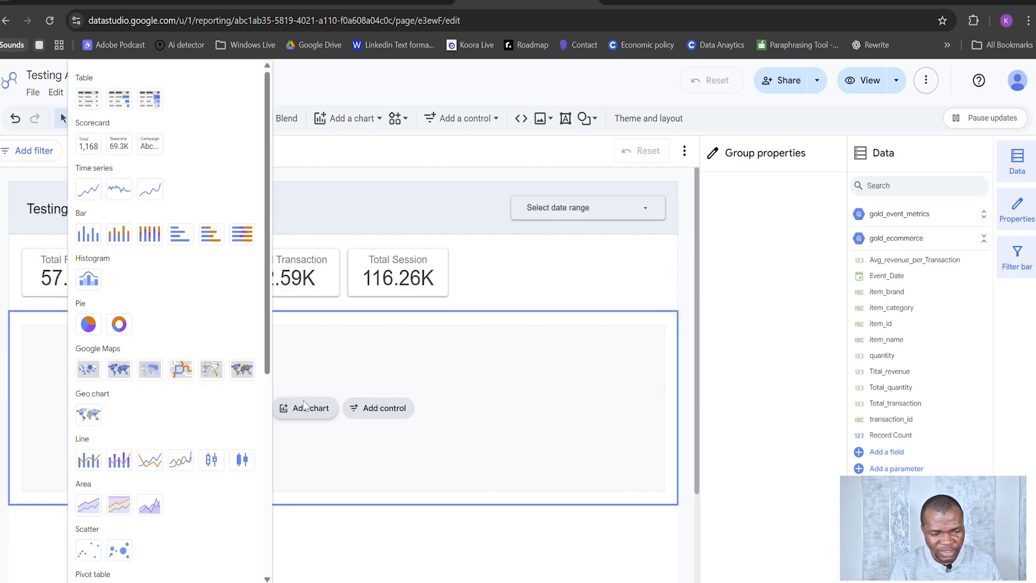
click(88, 190)
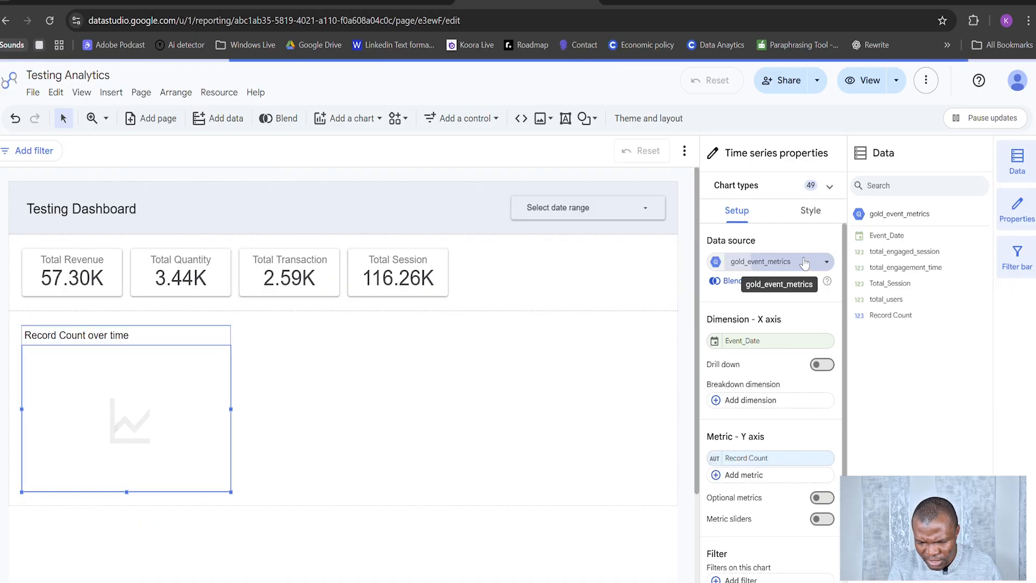
click(771, 262)
click(718, 338)
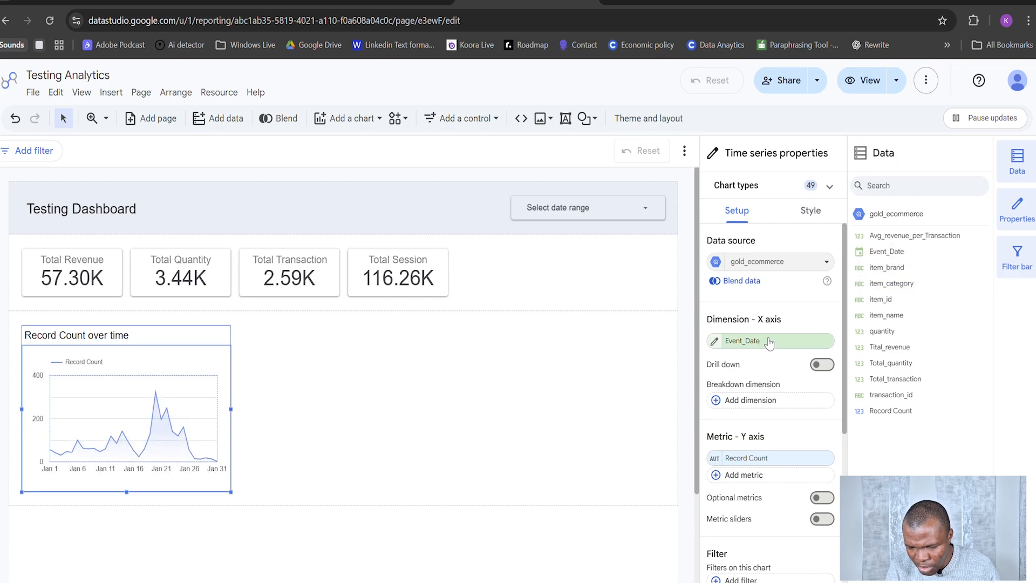
Step: Replace the time series chart's Record Count metric with Tital_revenue and widen the chart to a little over half the section
drag(817, 453, 772, 469)
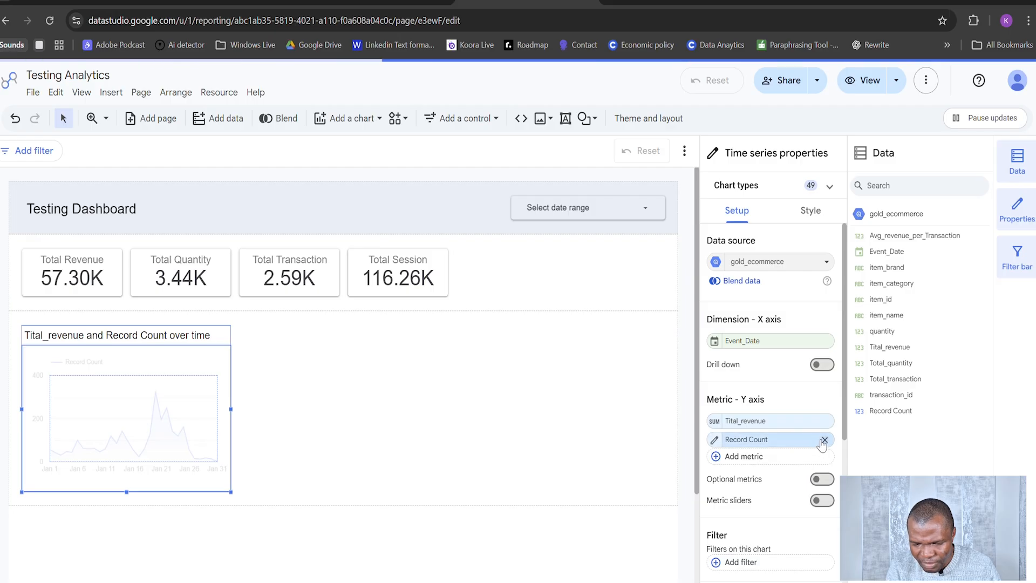
click(824, 440)
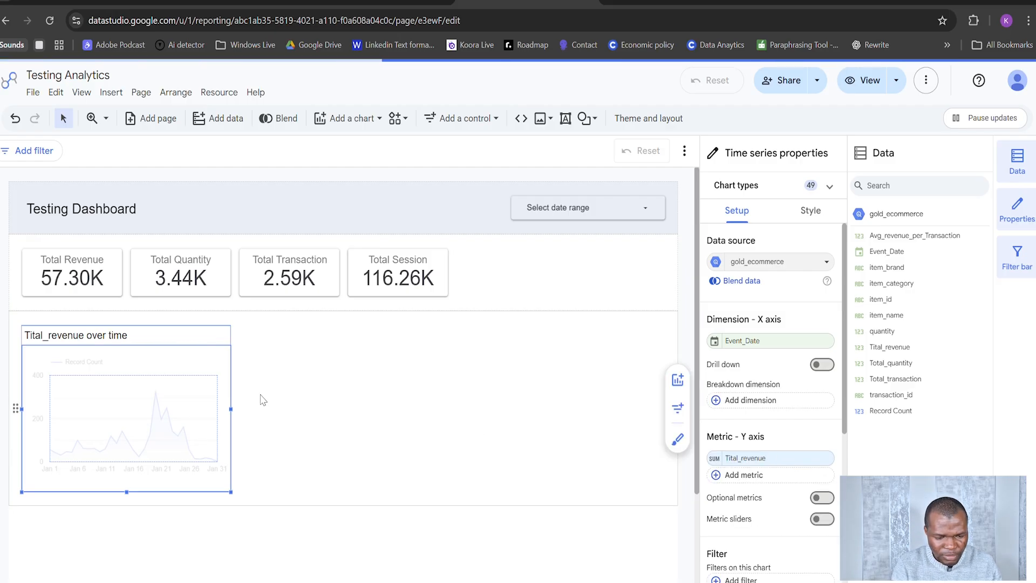
drag(230, 410, 361, 413)
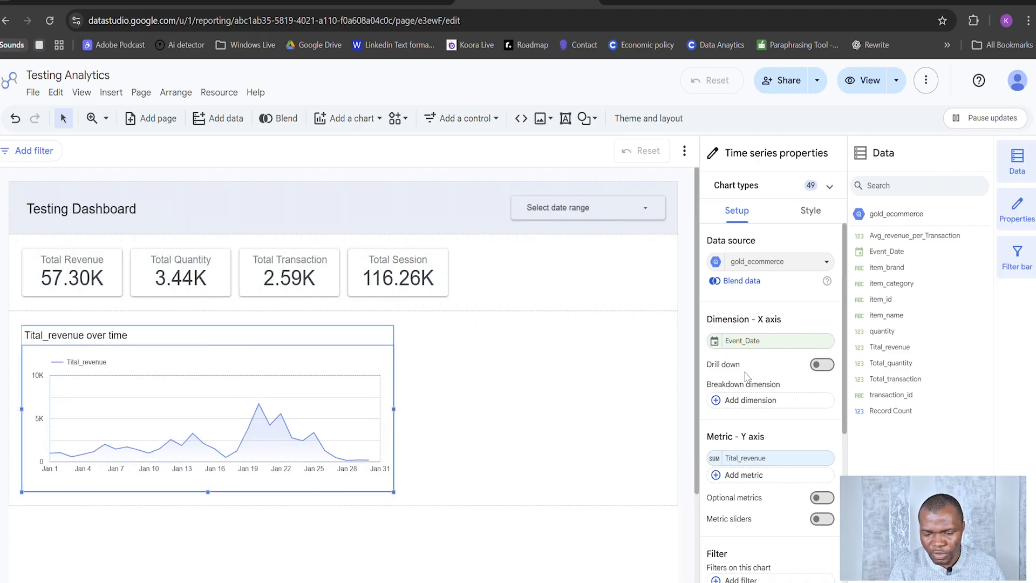
Step: Set the display name of the time series chart's Tital_revenue metric to Total Revenue
click(715, 460)
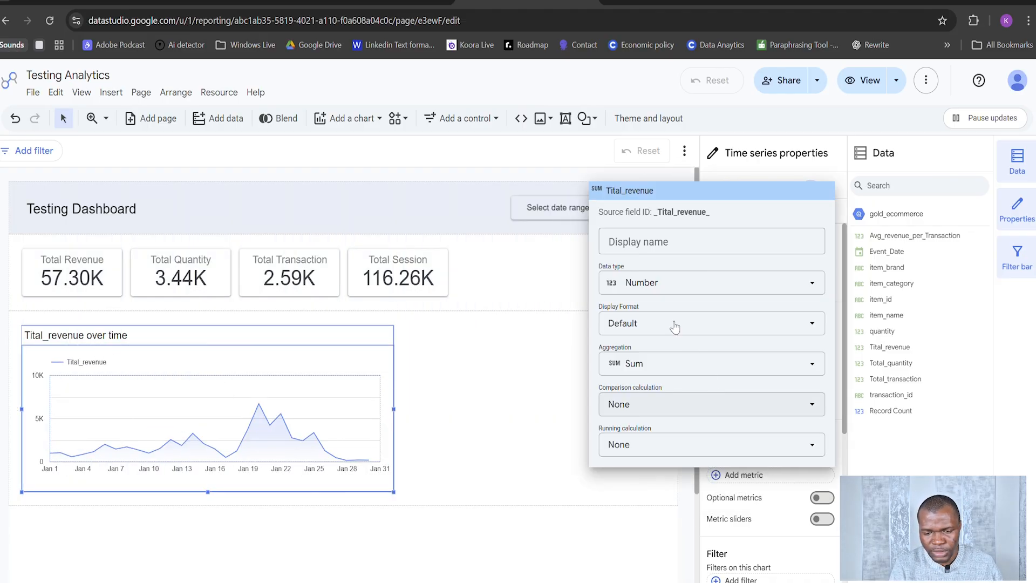
click(677, 241)
text(Total)
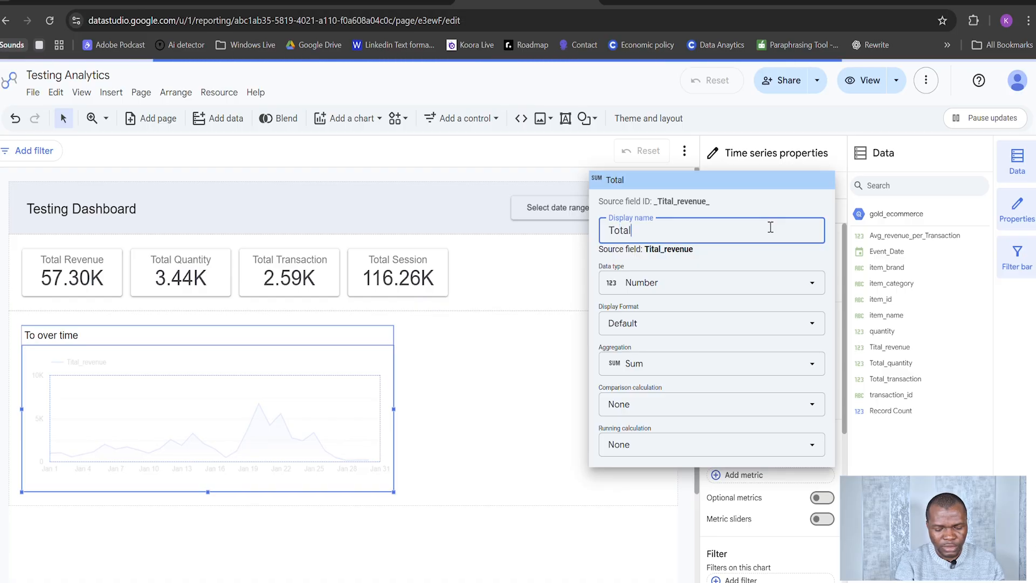
text( revenue)
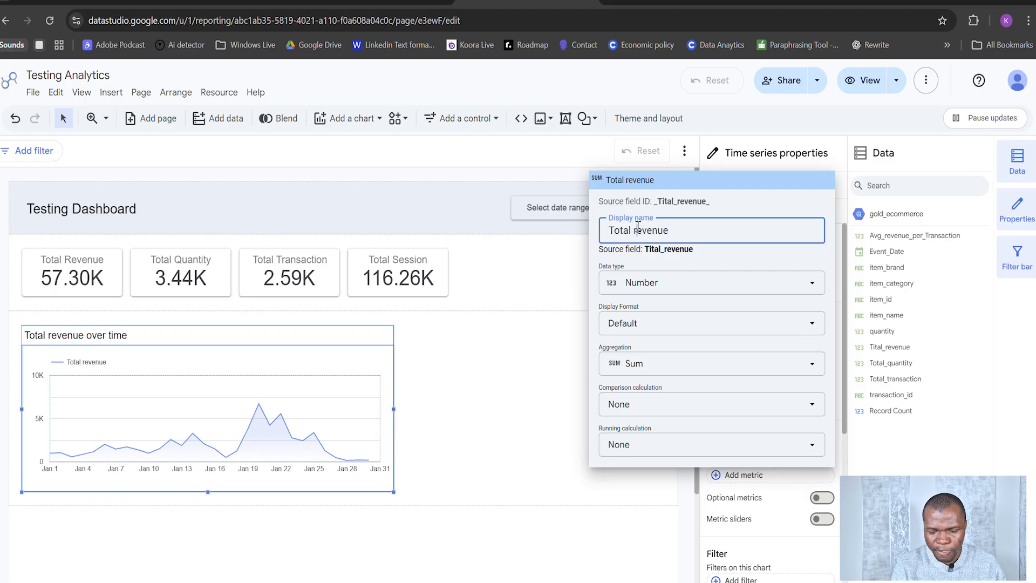
text(R)
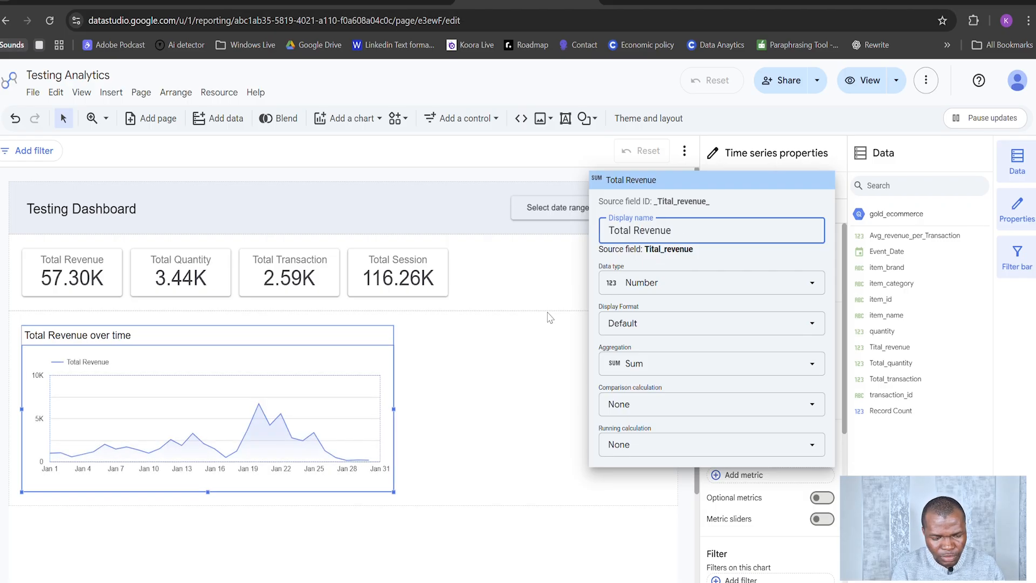
click(539, 361)
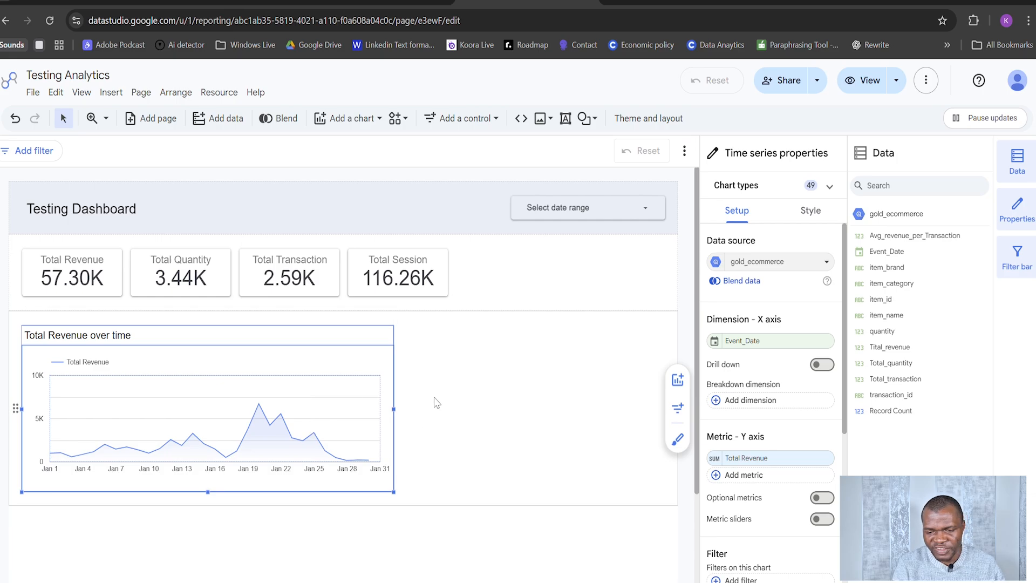
Step: Add a border shadow to the time series chart
click(810, 211)
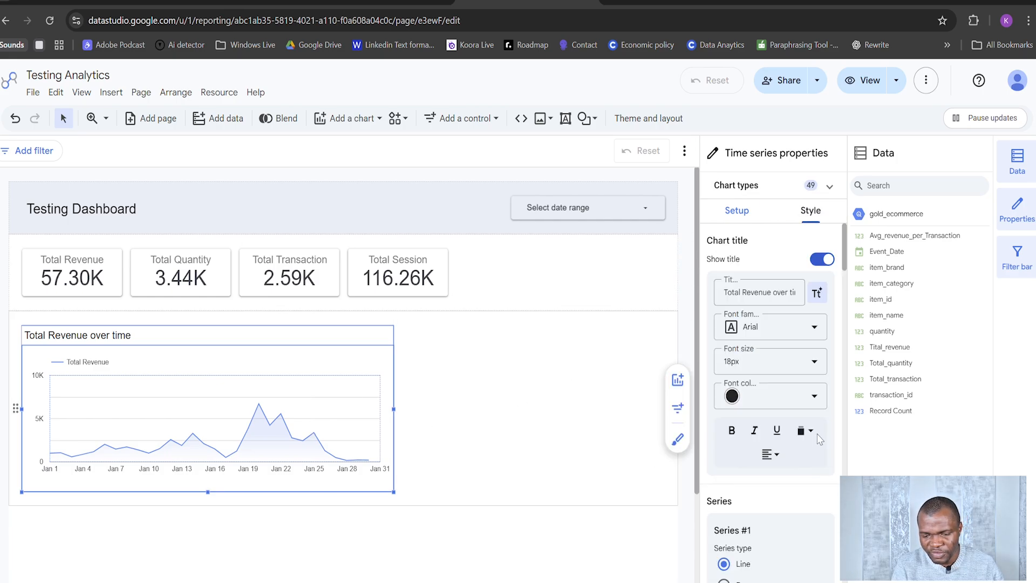
scroll(821, 426, down, 17)
scroll(821, 426, down, 10)
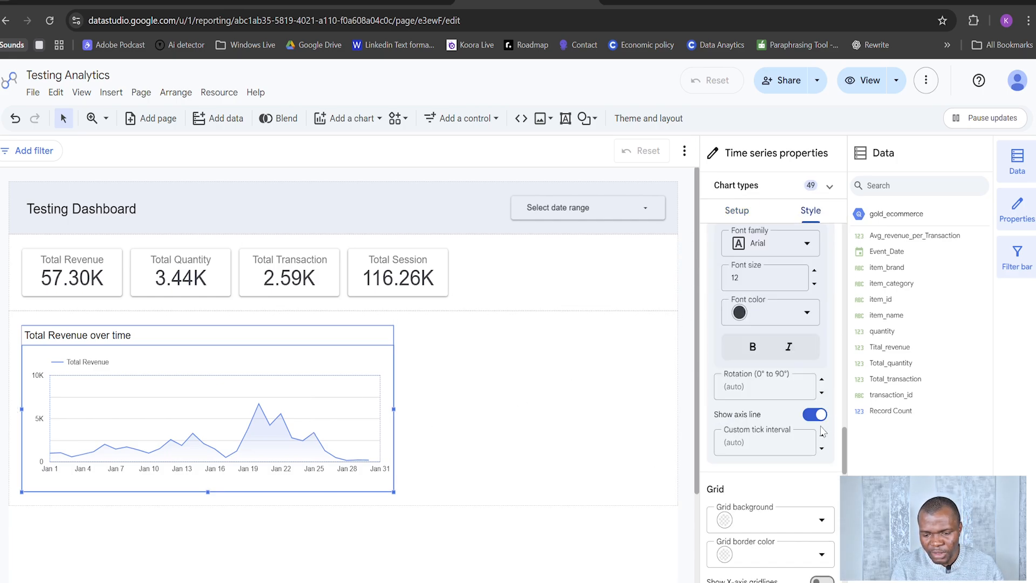
scroll(827, 464, down, 5)
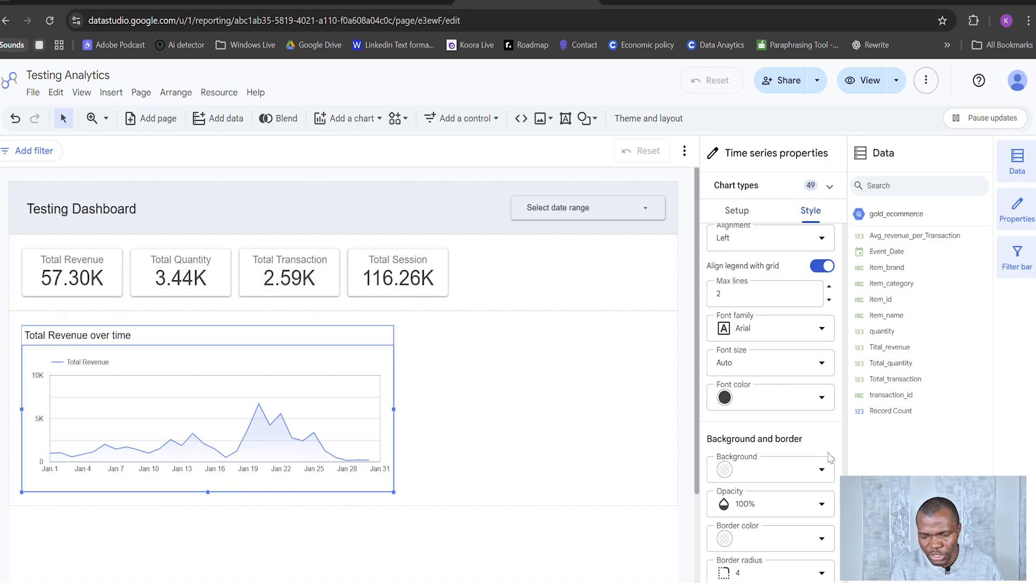
click(822, 424)
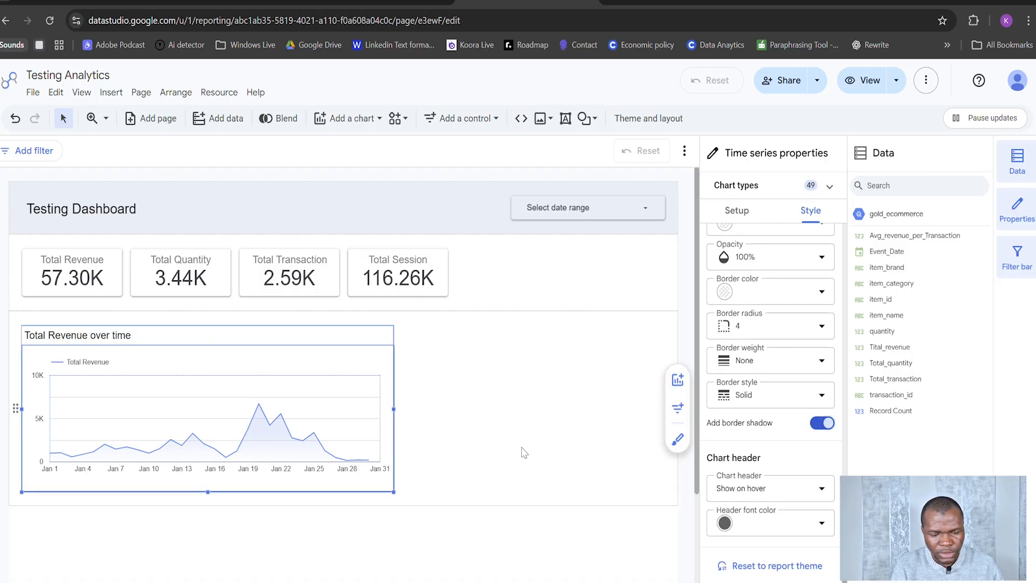
click(453, 367)
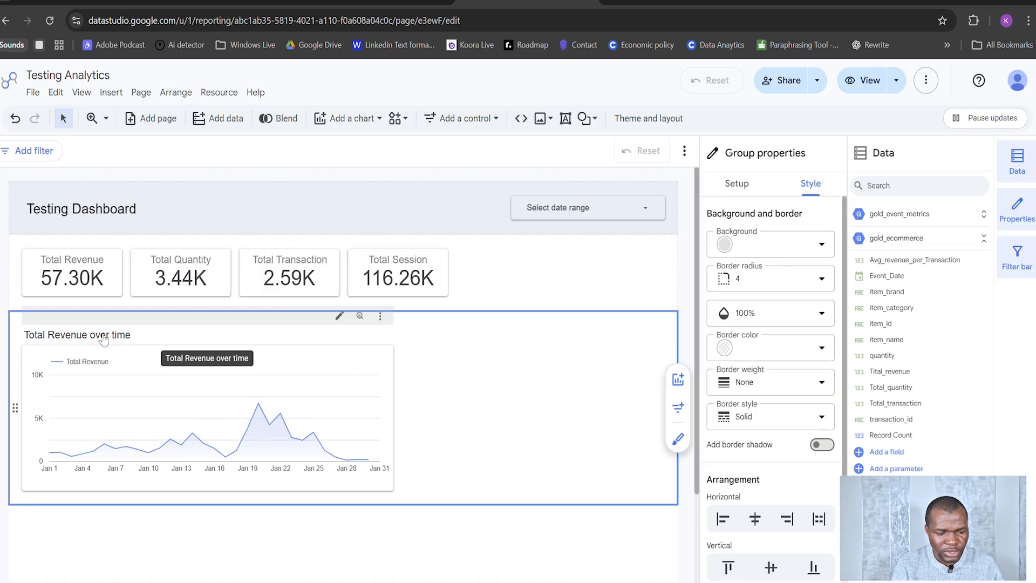
Step: Change the time series chart's title to Total Revenue Over Time
click(132, 338)
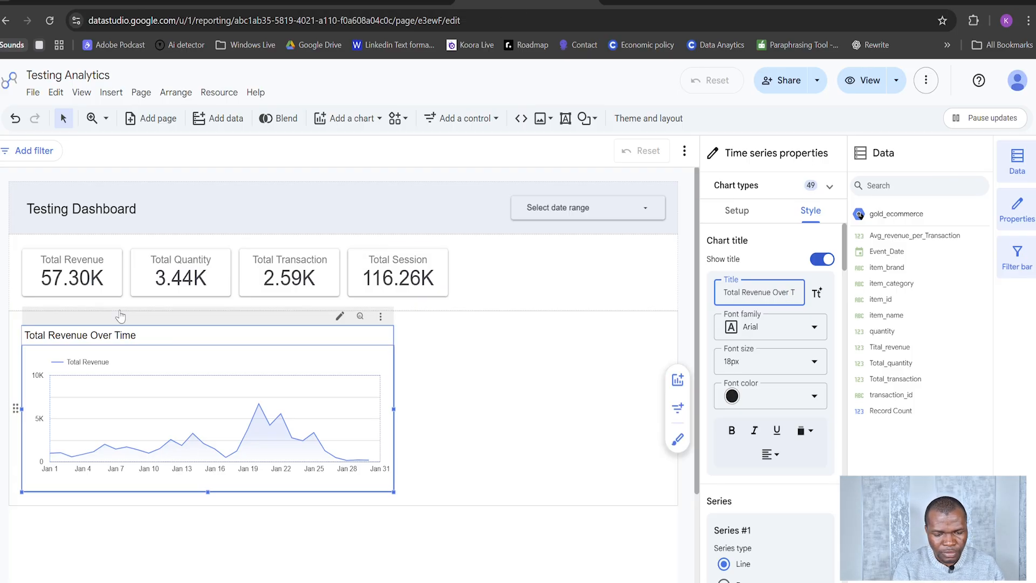
click(445, 396)
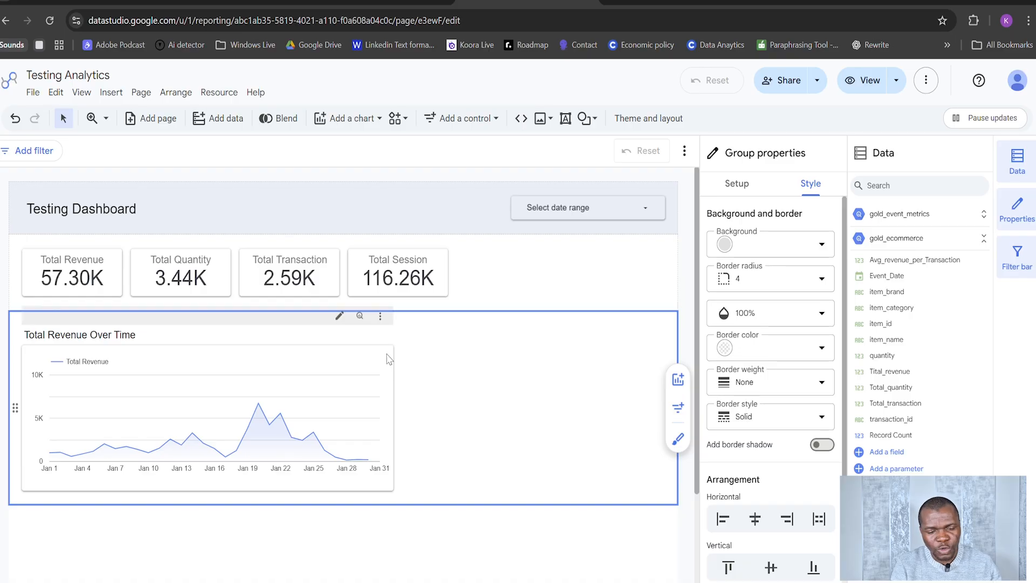
click(369, 343)
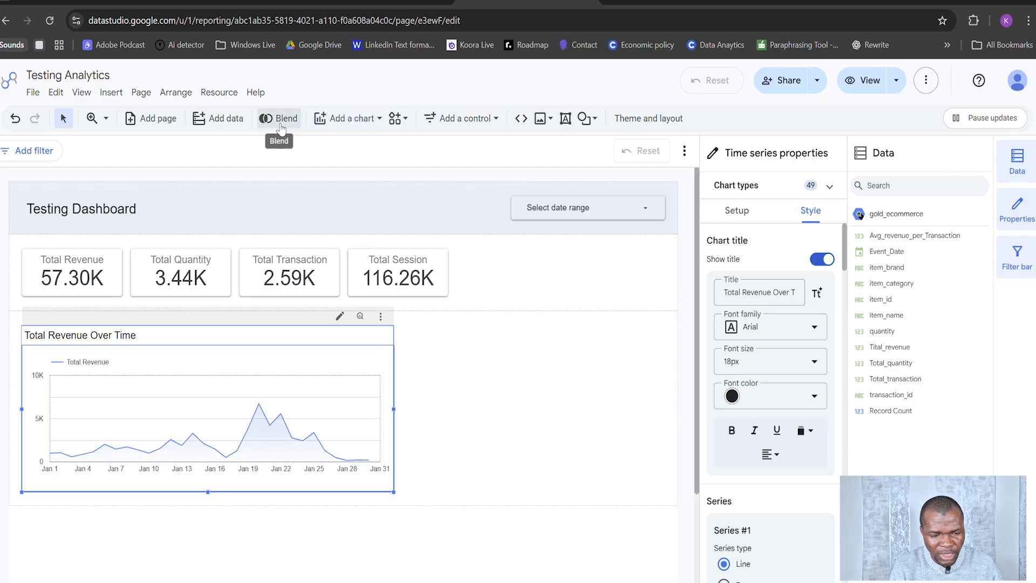
click(350, 118)
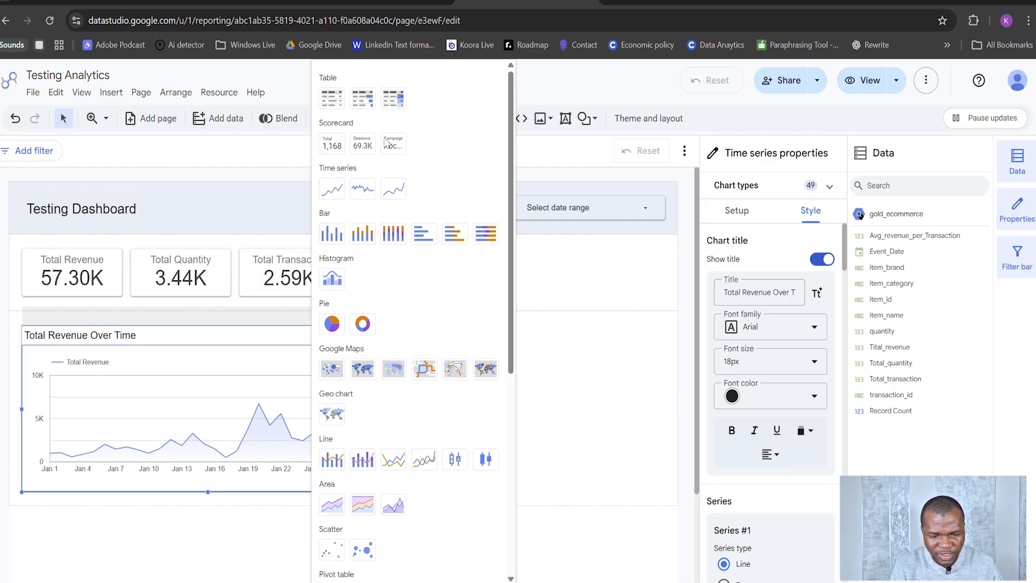
click(351, 237)
click(352, 245)
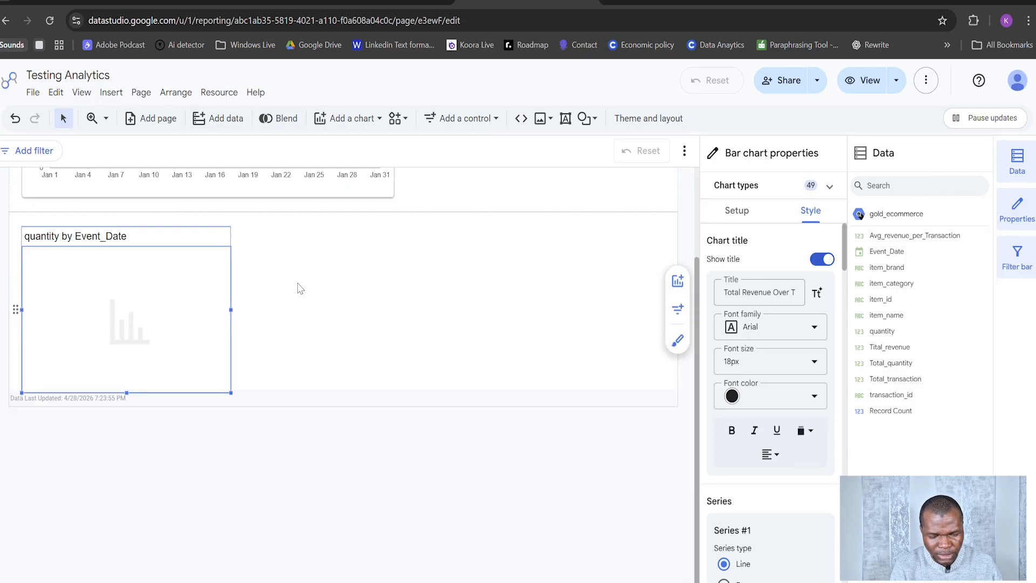
key(ctrl+z)
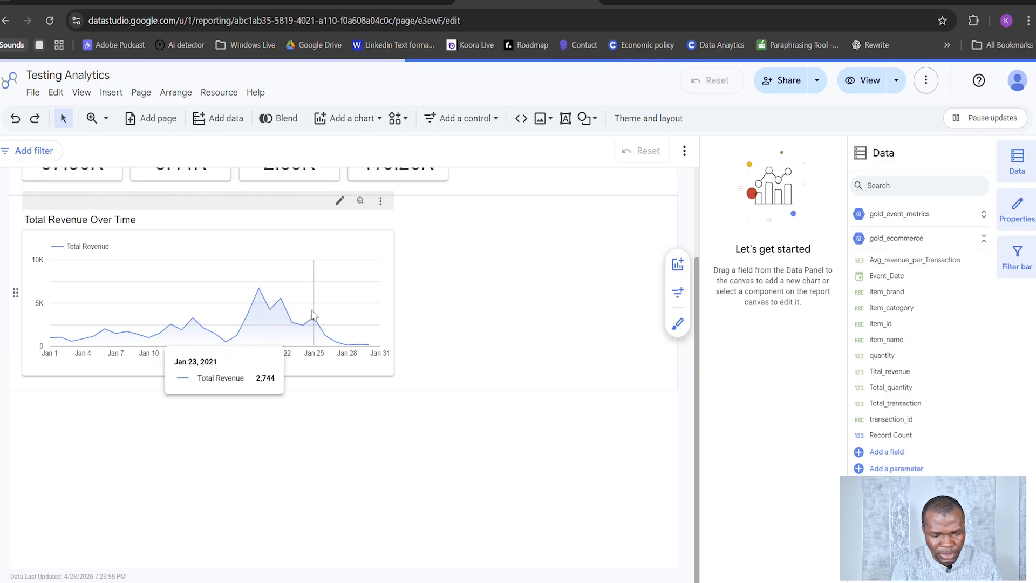
Step: Insert a column chart beside the Total Revenue Over Time chart in the same section and widen it to fill the remaining space
click(463, 252)
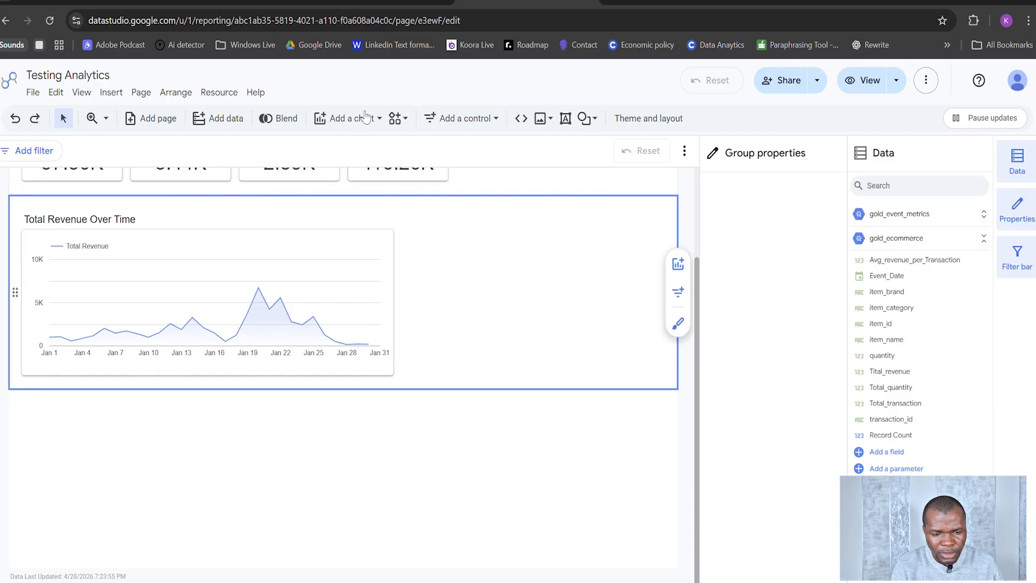
click(365, 152)
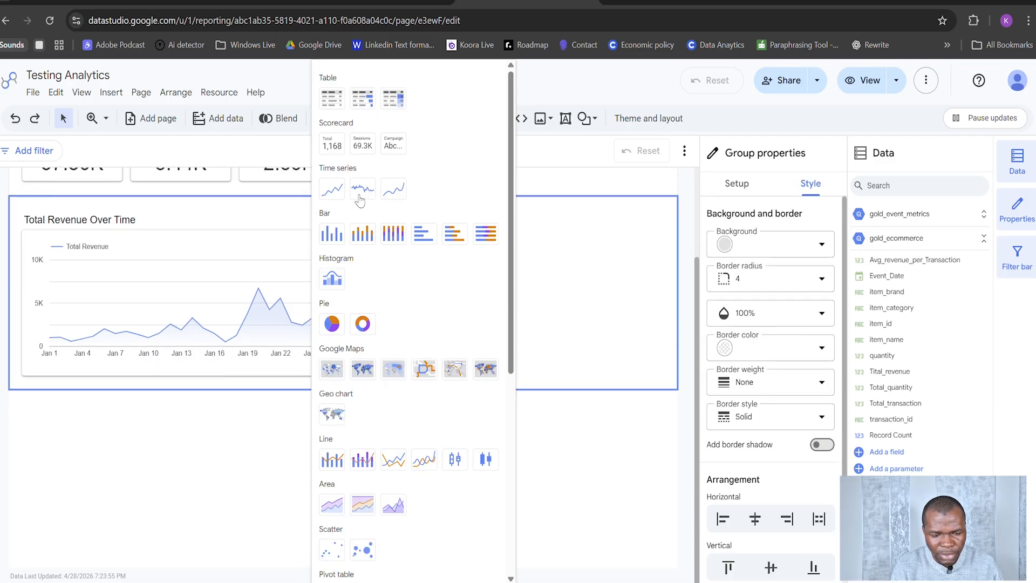
click(327, 246)
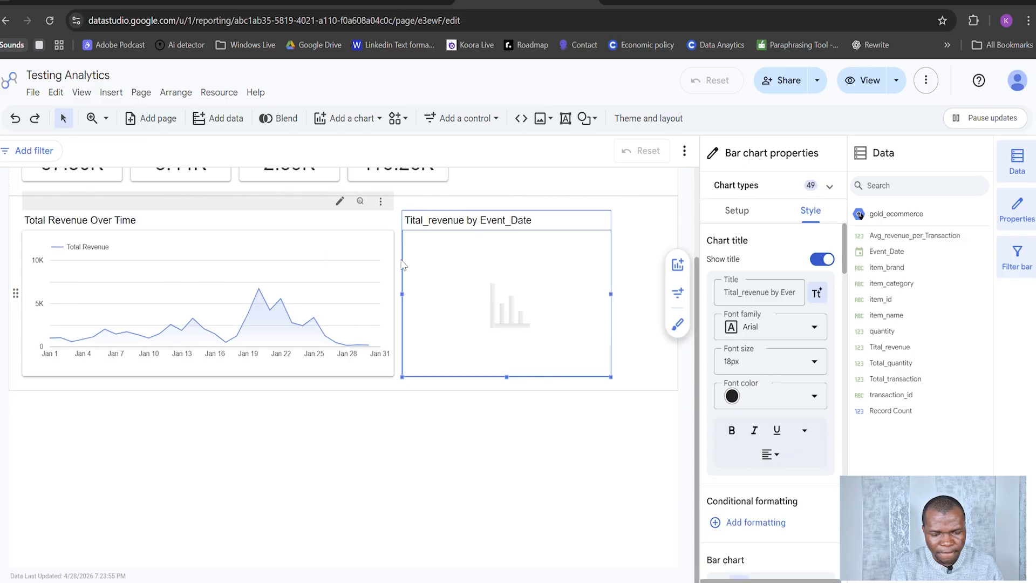
drag(608, 294, 664, 305)
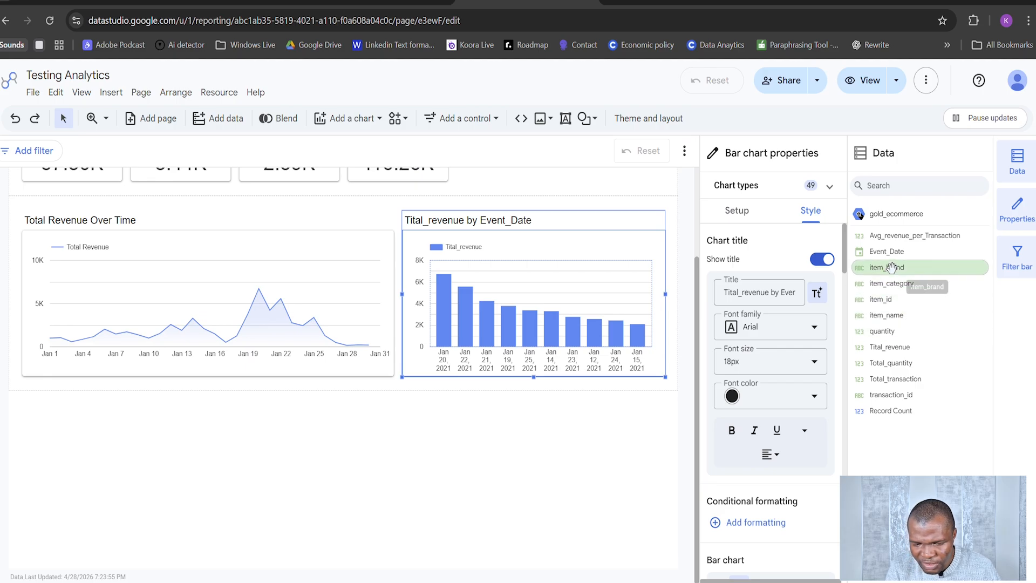
Step: Replace the column chart's Event_Date dimension with item_brand and inspect the revenue of the individual brands
click(742, 215)
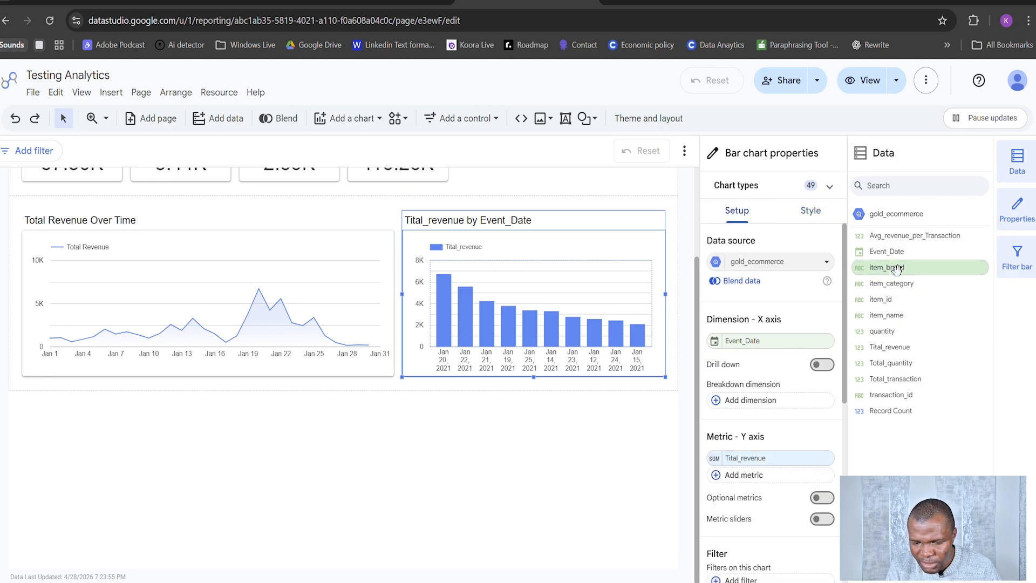
drag(896, 268, 772, 387)
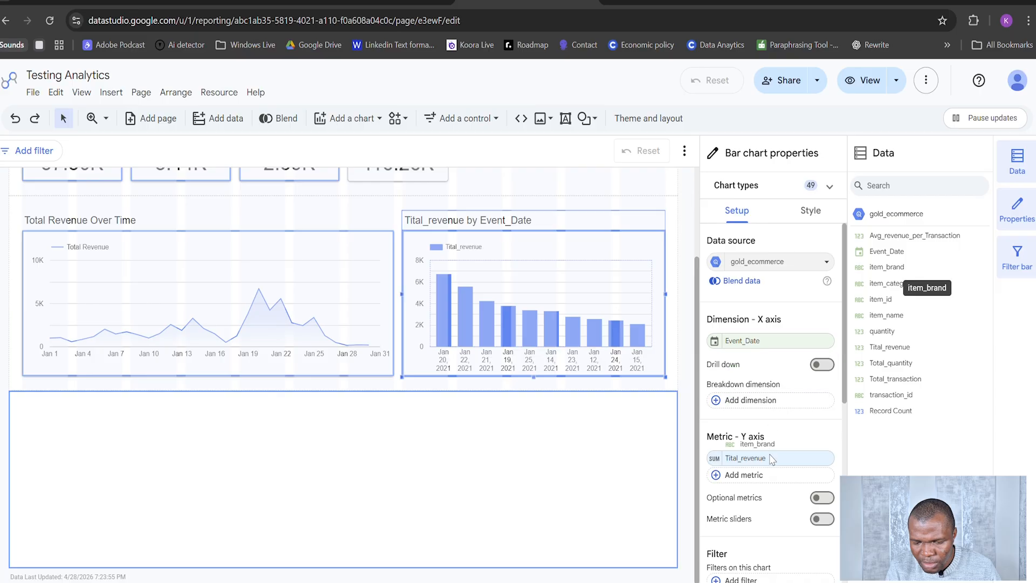
drag(771, 458, 778, 339)
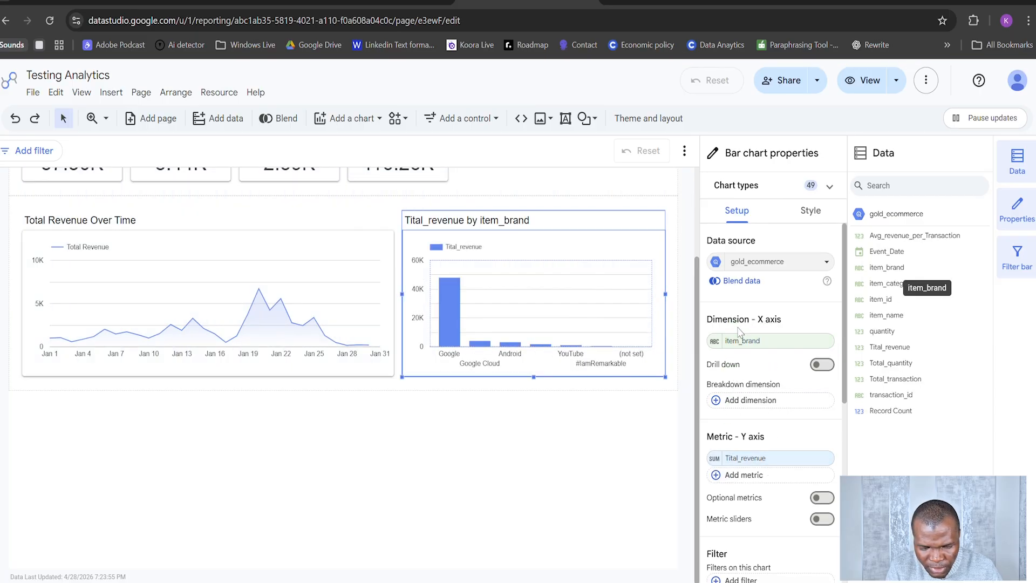
mouse_move(451, 307)
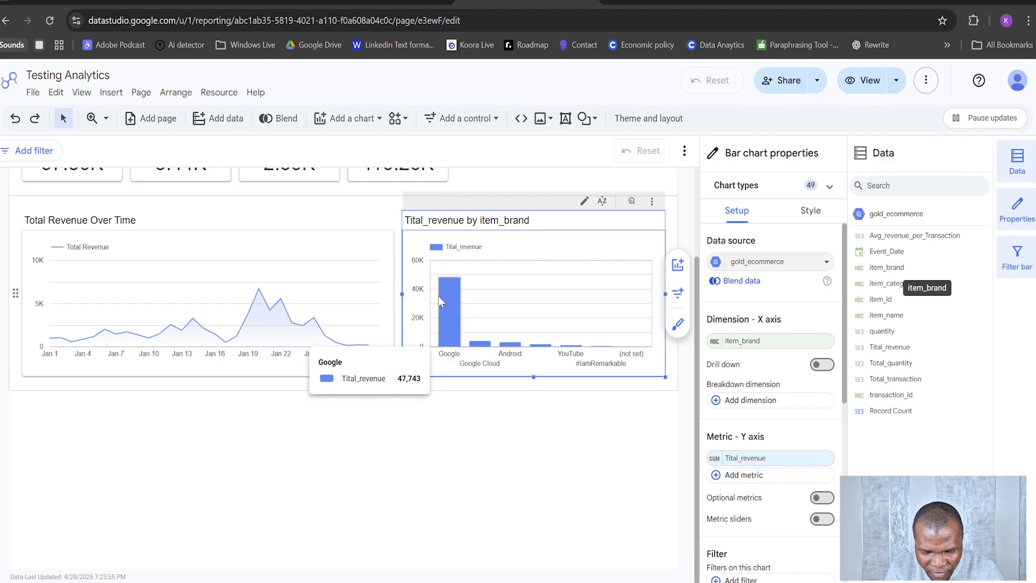
mouse_move(488, 350)
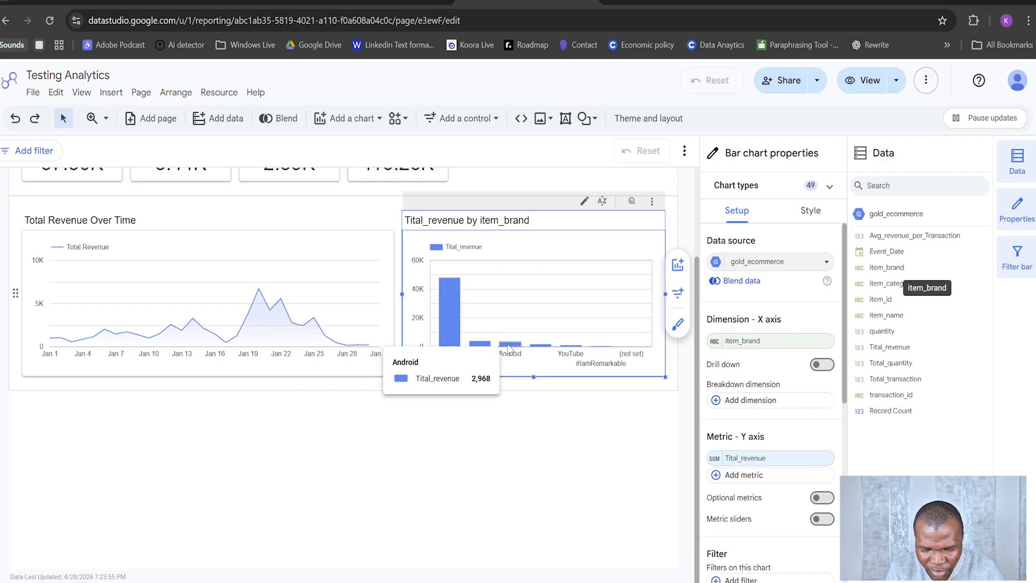
mouse_move(544, 350)
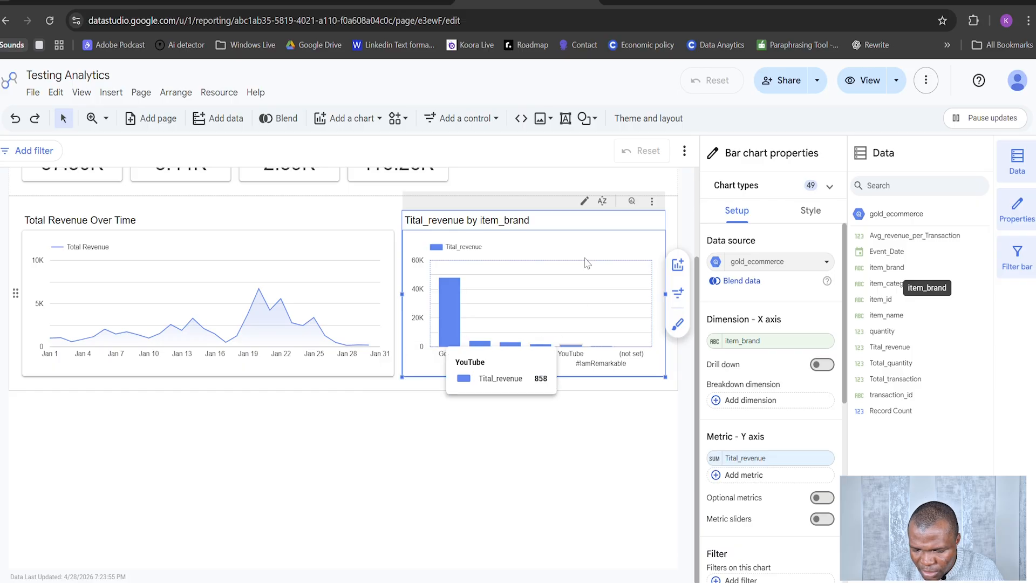
Step: Replace the column chart's dimension with item_category and inspect the revenue of the individual categories
drag(863, 286, 774, 353)
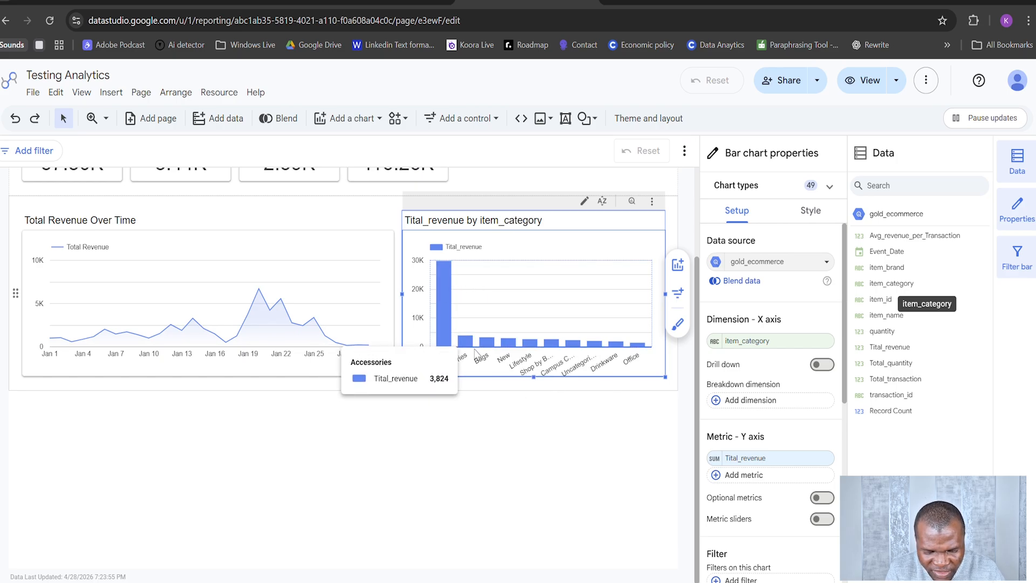
mouse_move(513, 344)
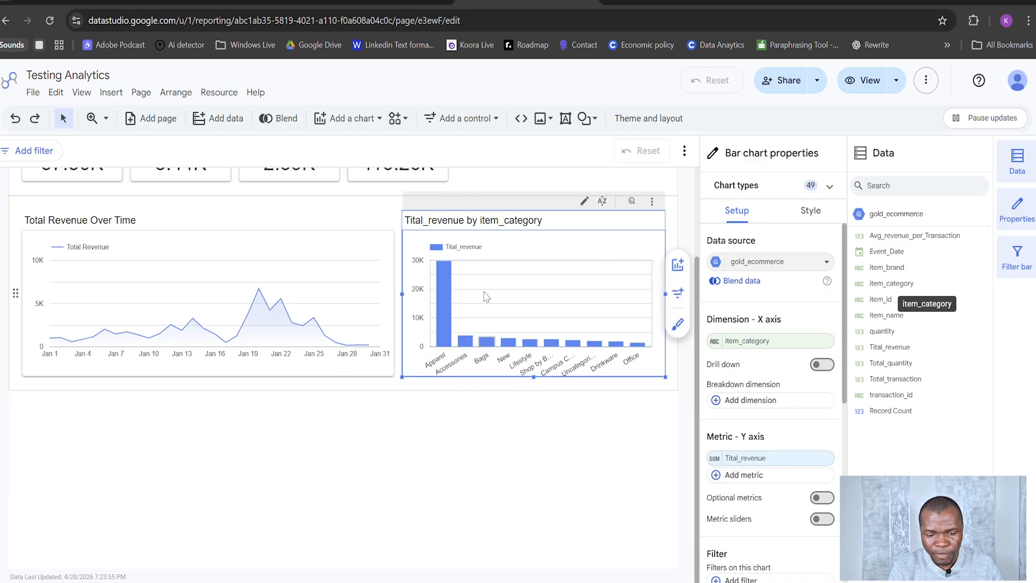
mouse_move(449, 284)
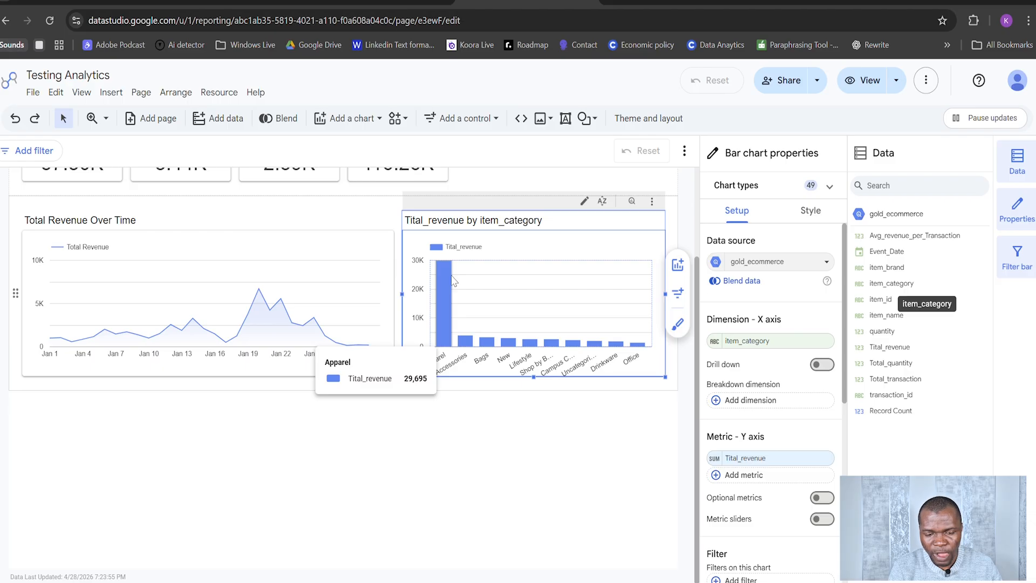
Step: Try hiding the axis labels on the column chart's left Y-axis and X-axis
click(820, 215)
scroll(849, 255, down, 7)
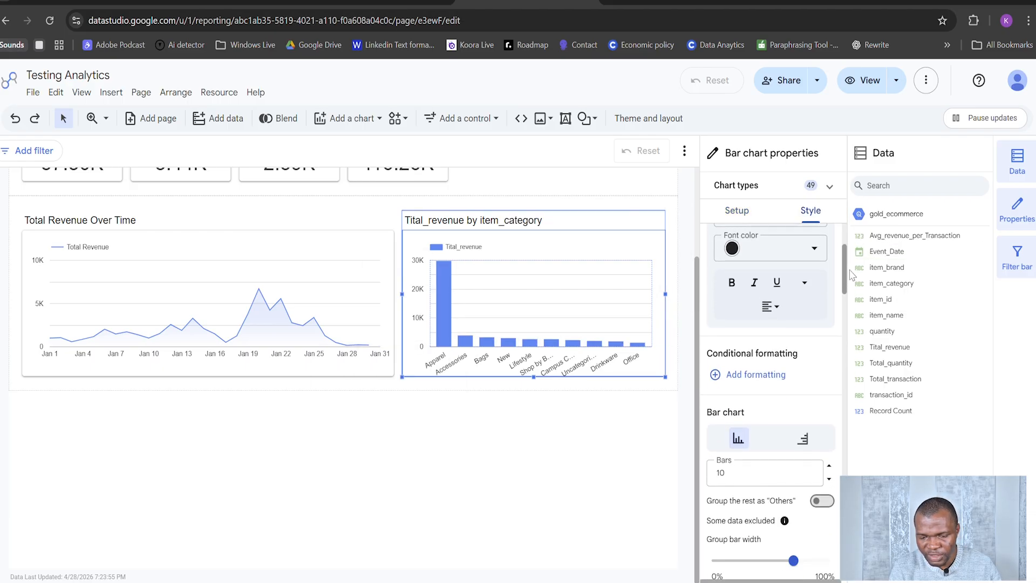
scroll(851, 308, up, 7)
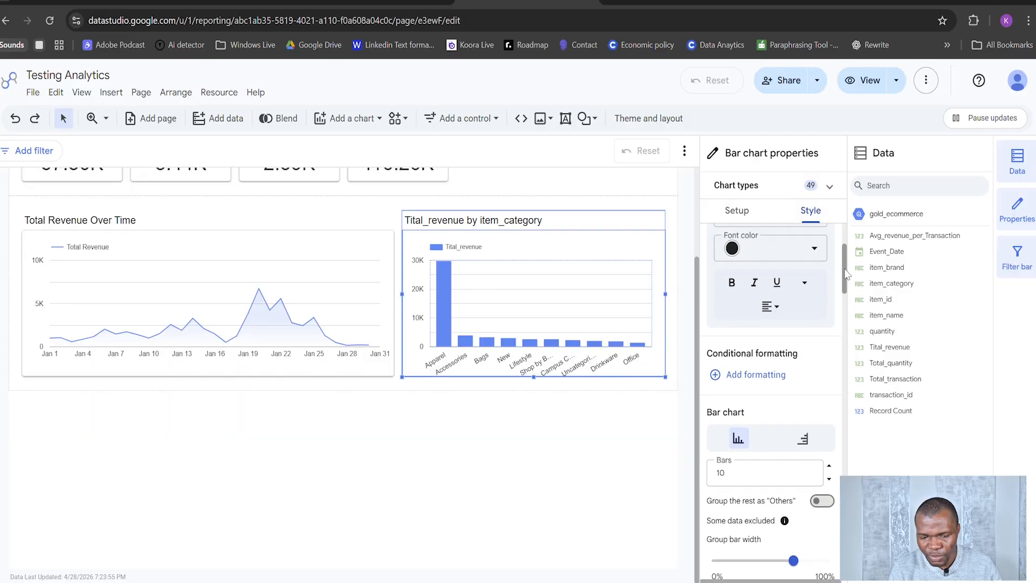
scroll(846, 313, down, 8)
scroll(849, 335, down, 5)
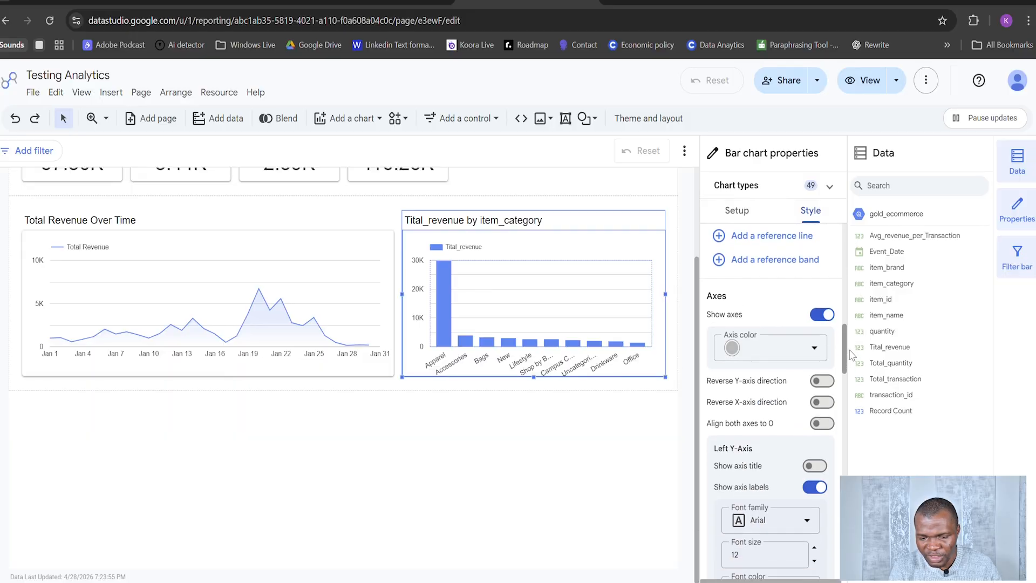
scroll(850, 357, down, 1)
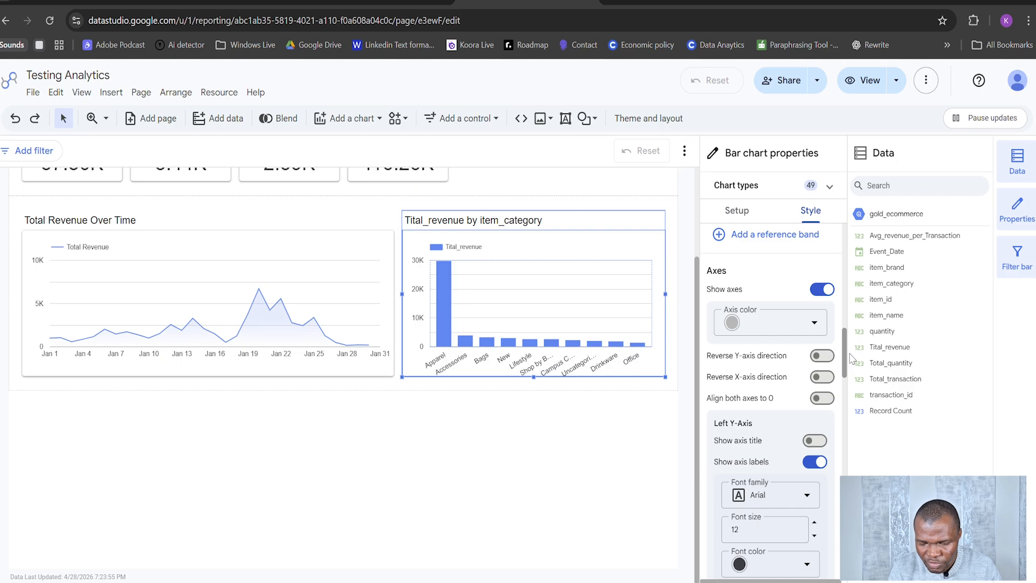
click(812, 462)
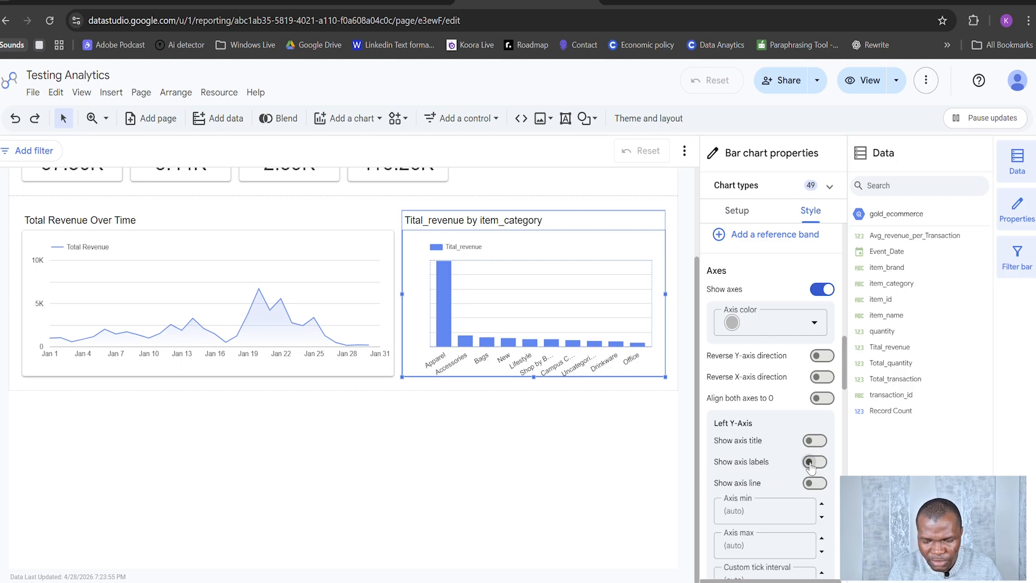
scroll(831, 438, down, 8)
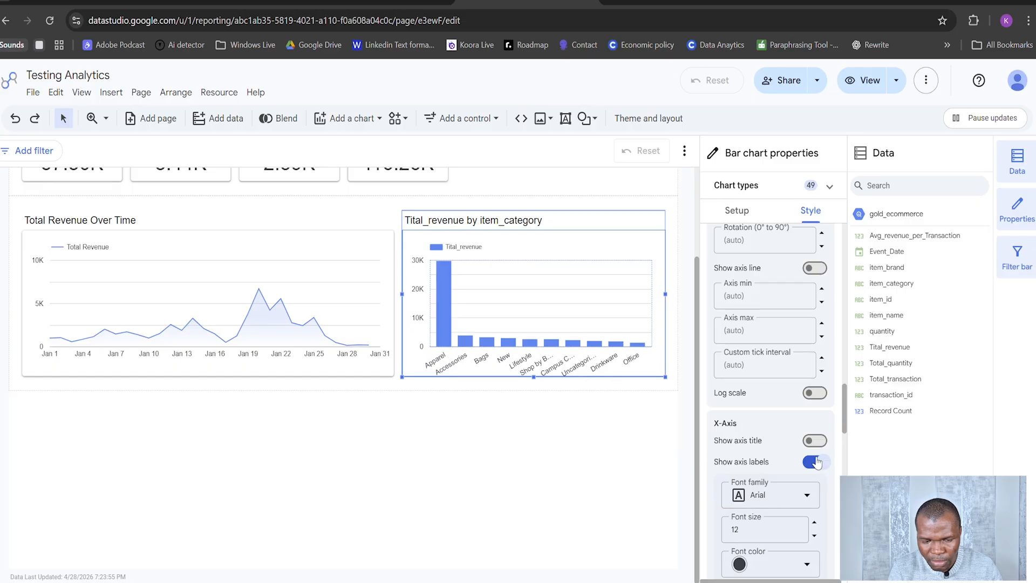
click(816, 462)
click(815, 461)
Step: Hide the column chart's legend
scroll(821, 441, down, 5)
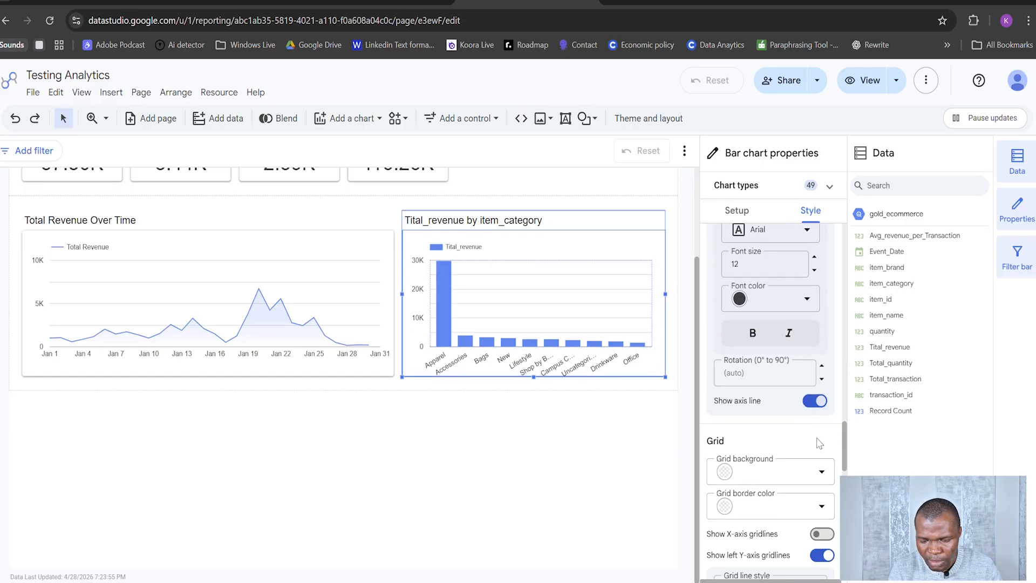
scroll(821, 464, down, 3)
scroll(823, 436, down, 4)
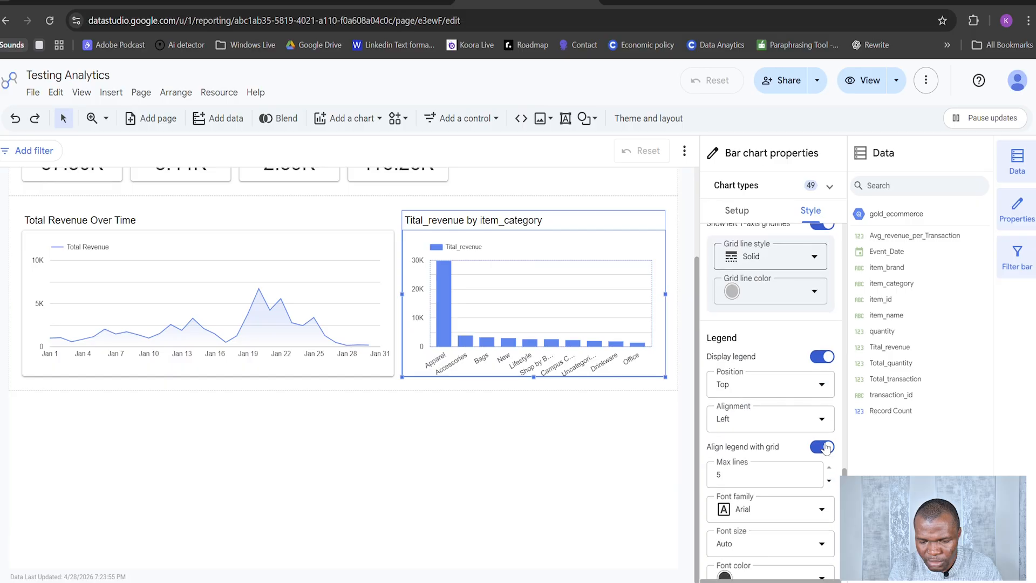
click(821, 356)
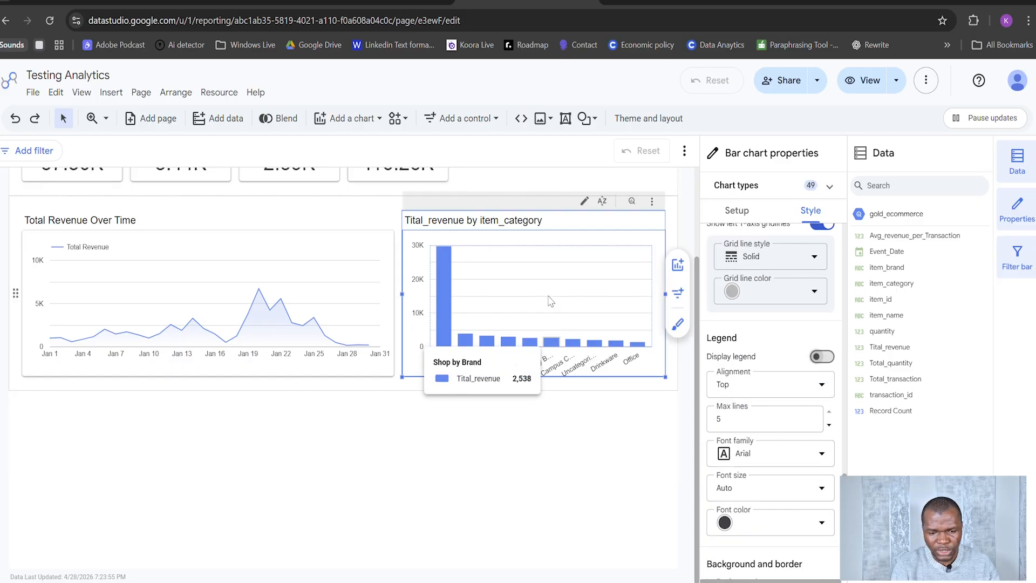
Step: Open the list of data sources added to the report for management
scroll(640, 303, up, 2)
scroll(747, 325, up, 5)
scroll(747, 326, up, 10)
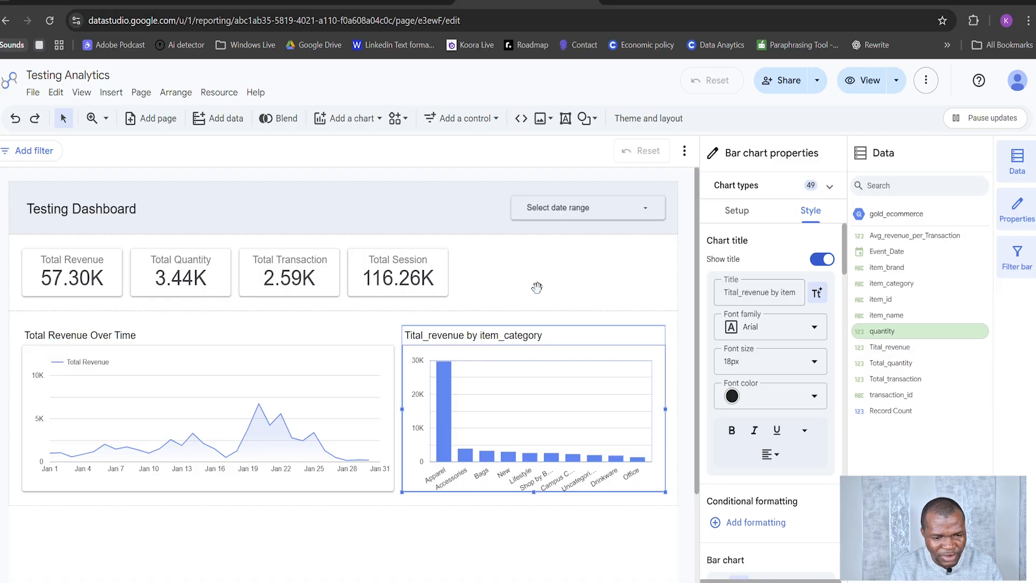
click(173, 93)
click(223, 94)
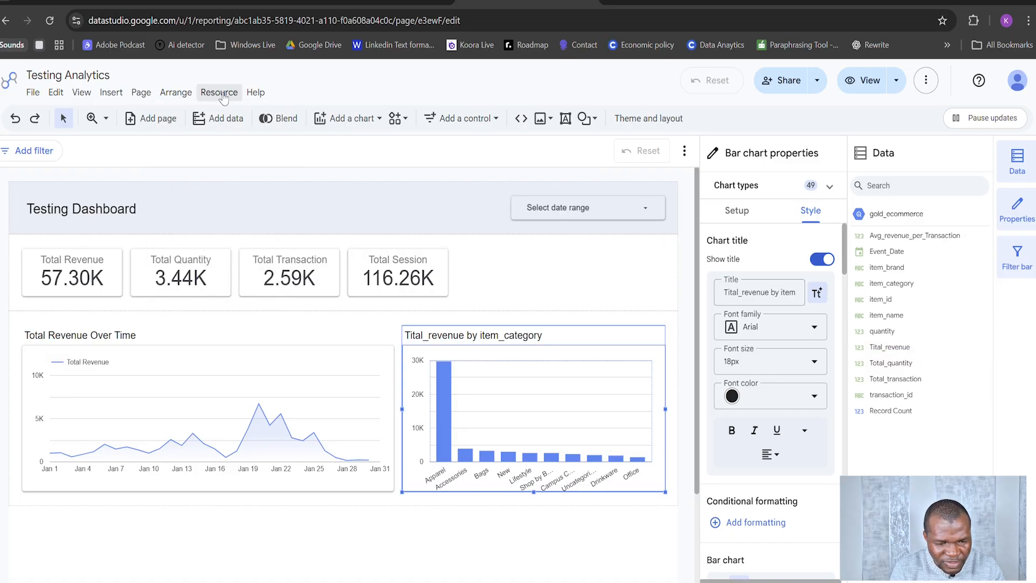
click(219, 93)
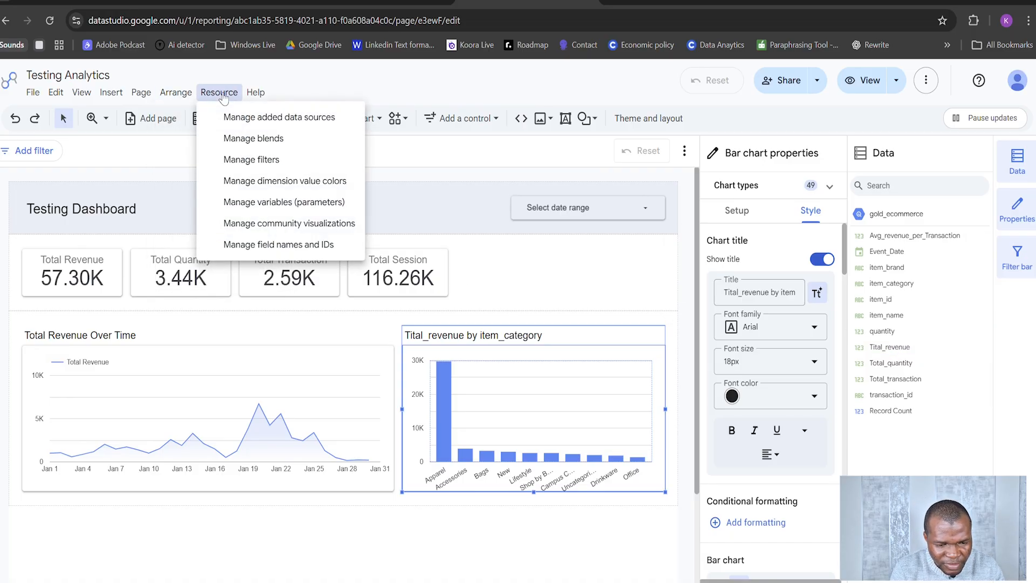
click(279, 124)
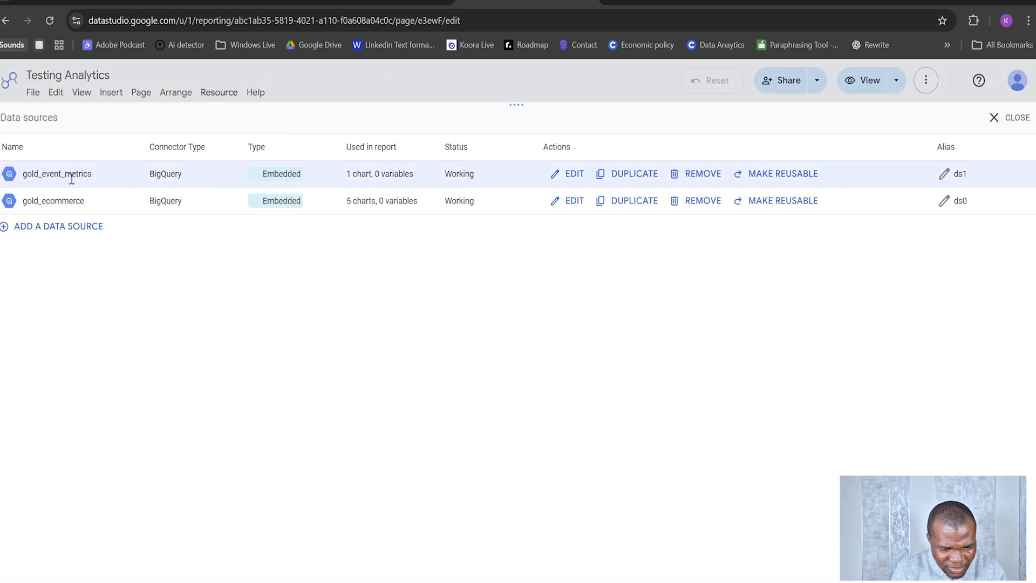
Step: Examine the fields and connection settings of the gold_event_metrics data source and return to the list of sources
click(944, 174)
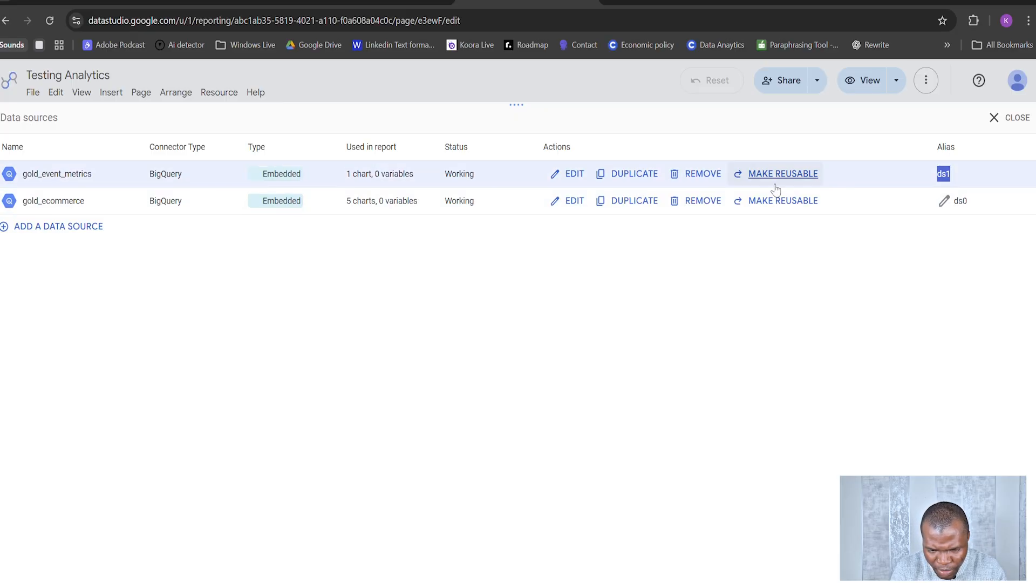
click(572, 174)
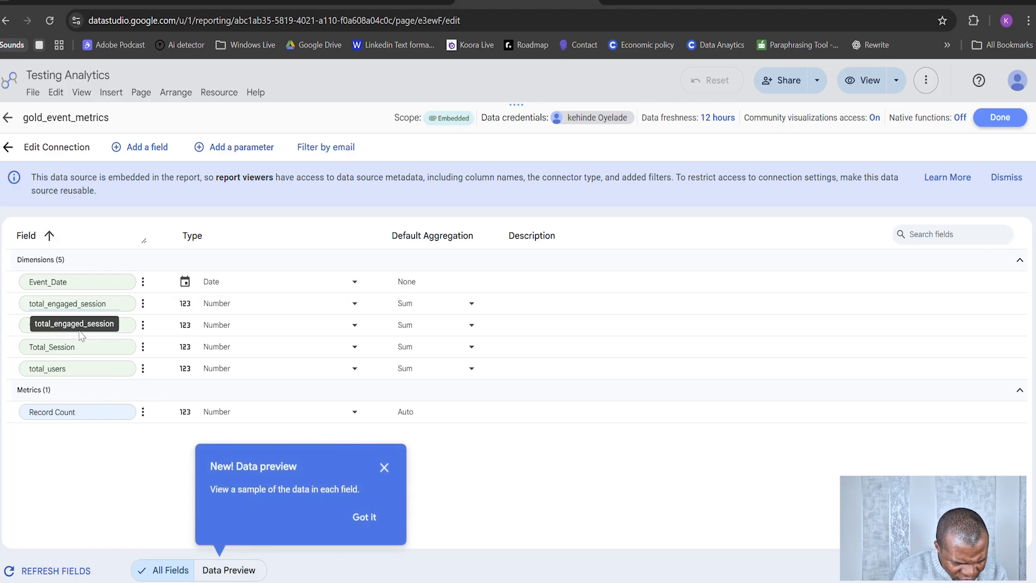
click(32, 151)
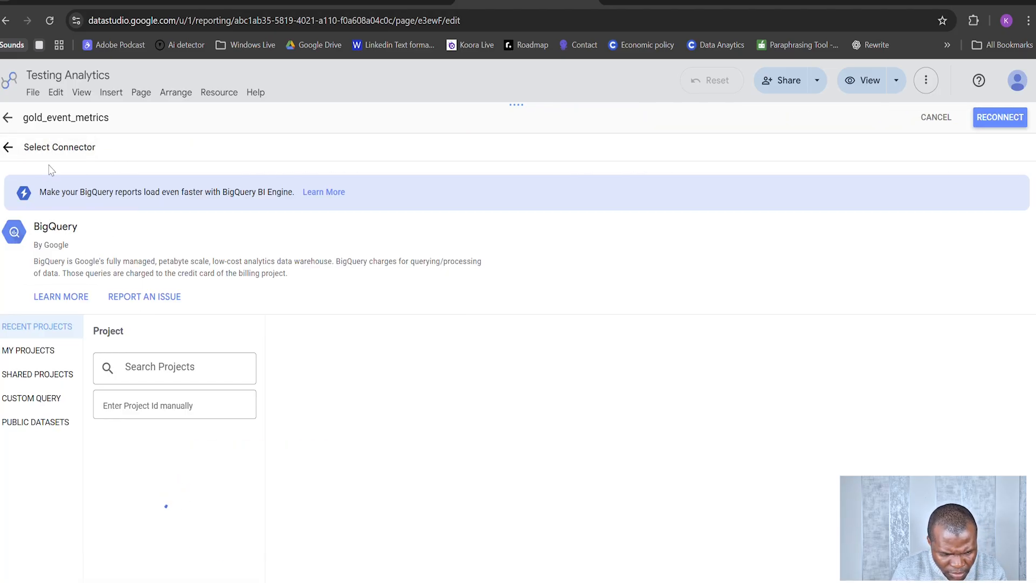
click(8, 117)
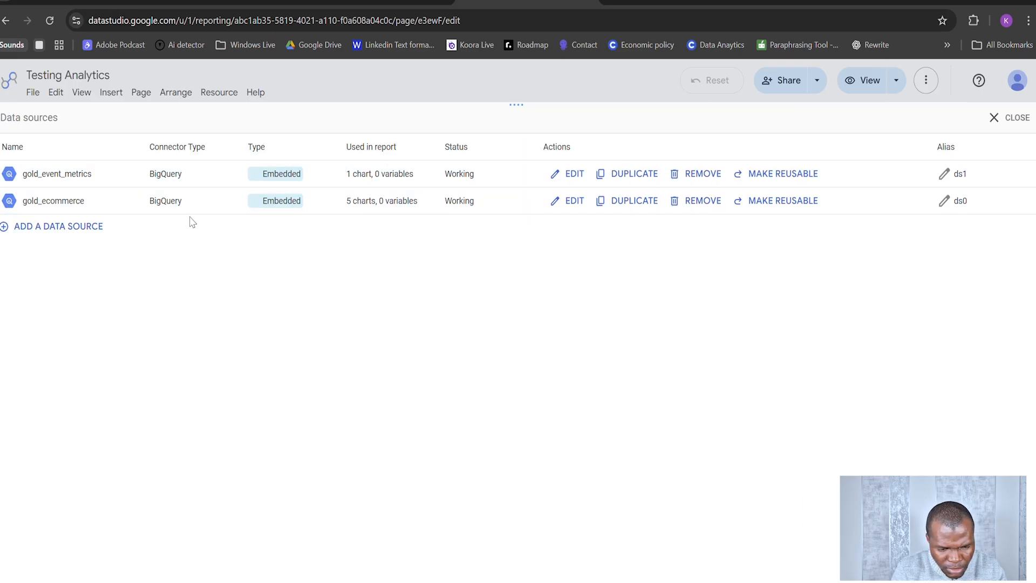
Step: Correct the misspelled revenue field name in the gold_ecommerce data source to Total_revenue and finish editing the source
click(569, 201)
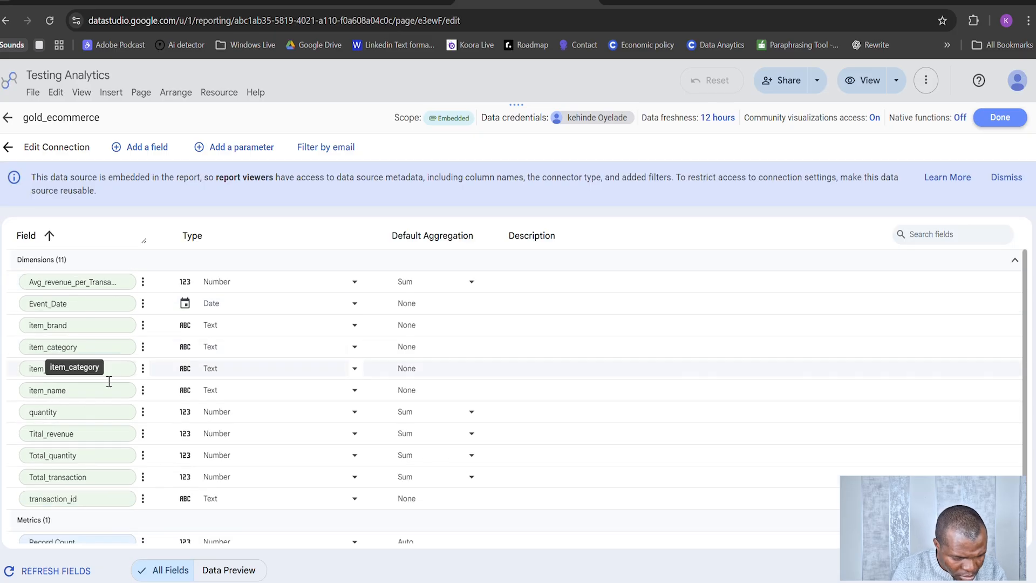
click(44, 434)
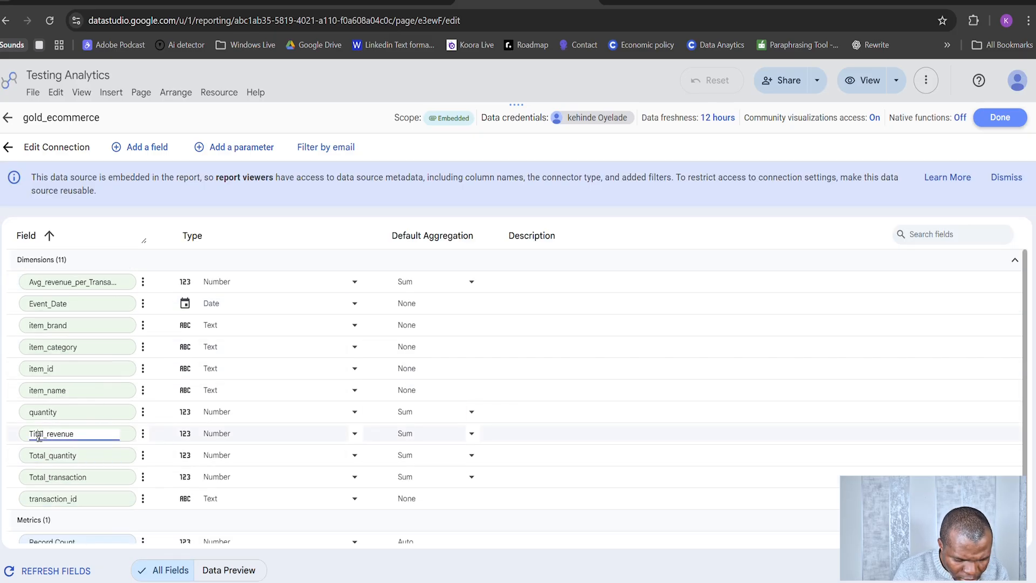
click(38, 437)
key(BackSpace)
key(BackSpace)
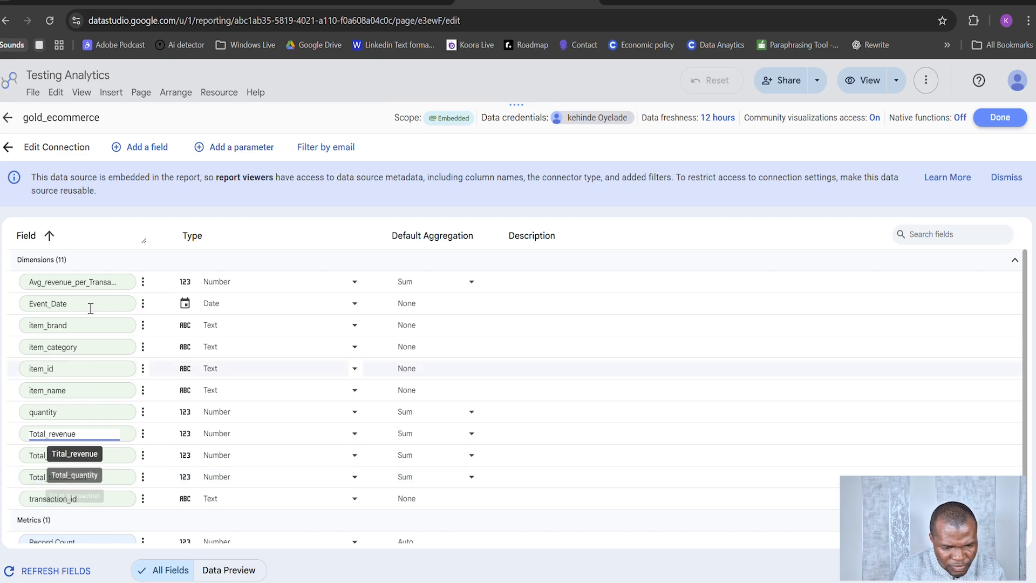
click(999, 119)
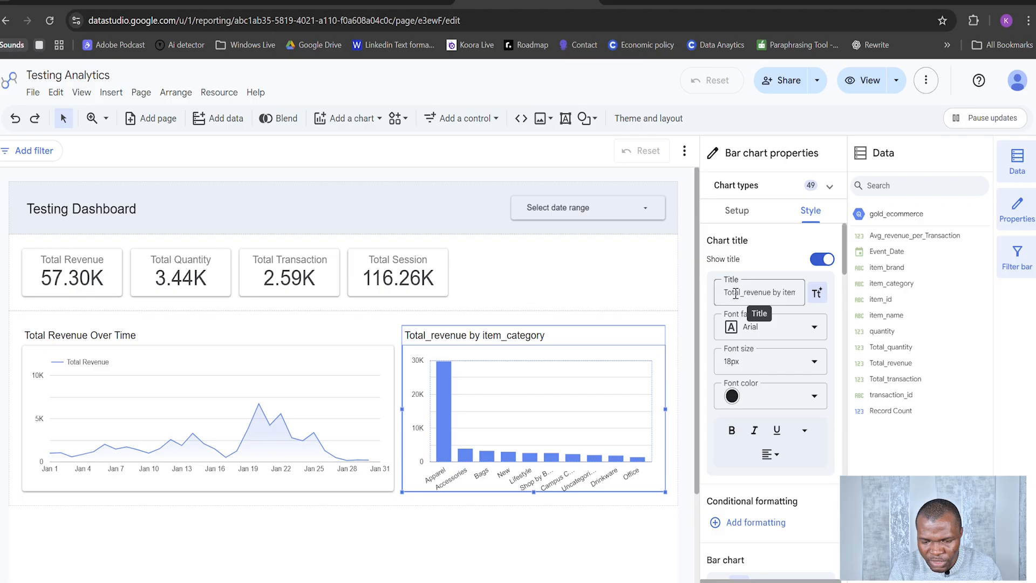
Step: Change the column chart's title to Revenue by Category
drag(737, 295, 804, 294)
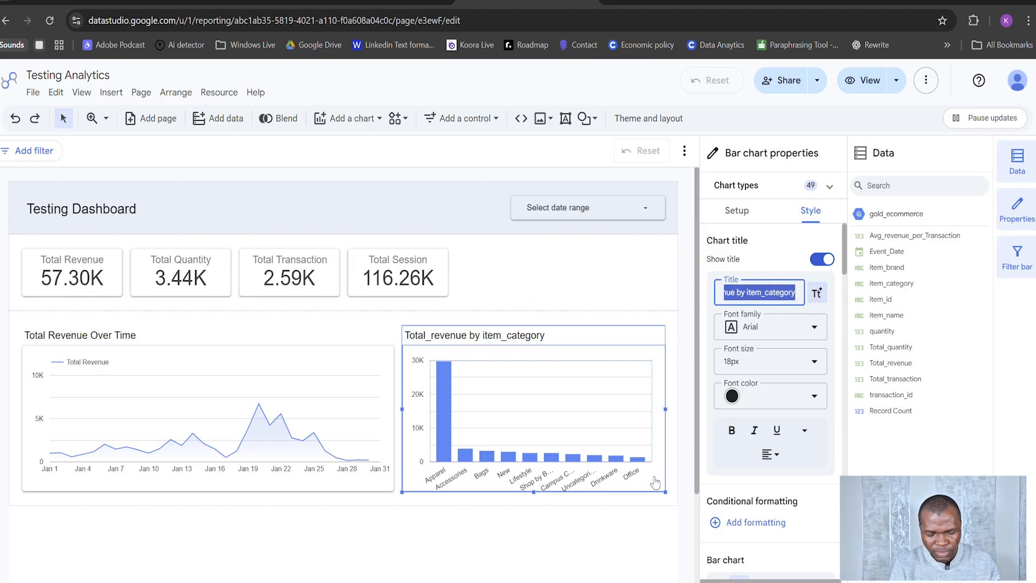
text(Revenue)
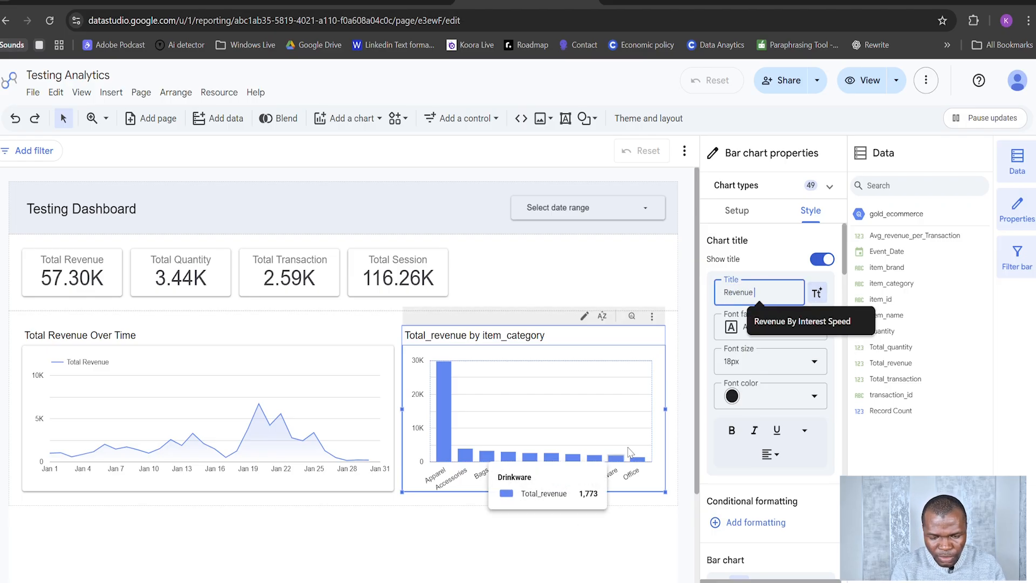
text( by Category)
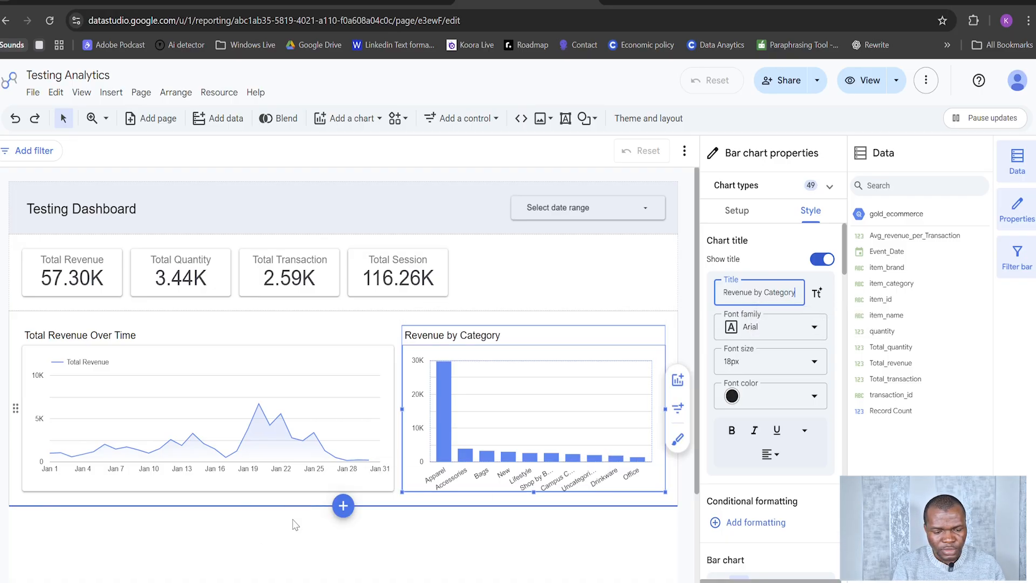
Step: Add a new empty section below the two revenue charts
scroll(307, 524, down, 2)
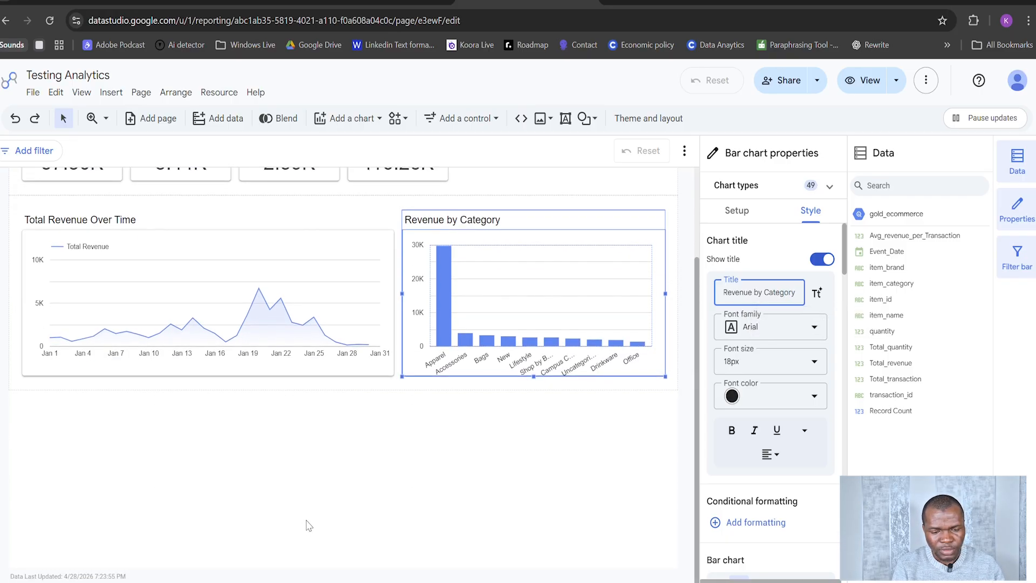
click(314, 430)
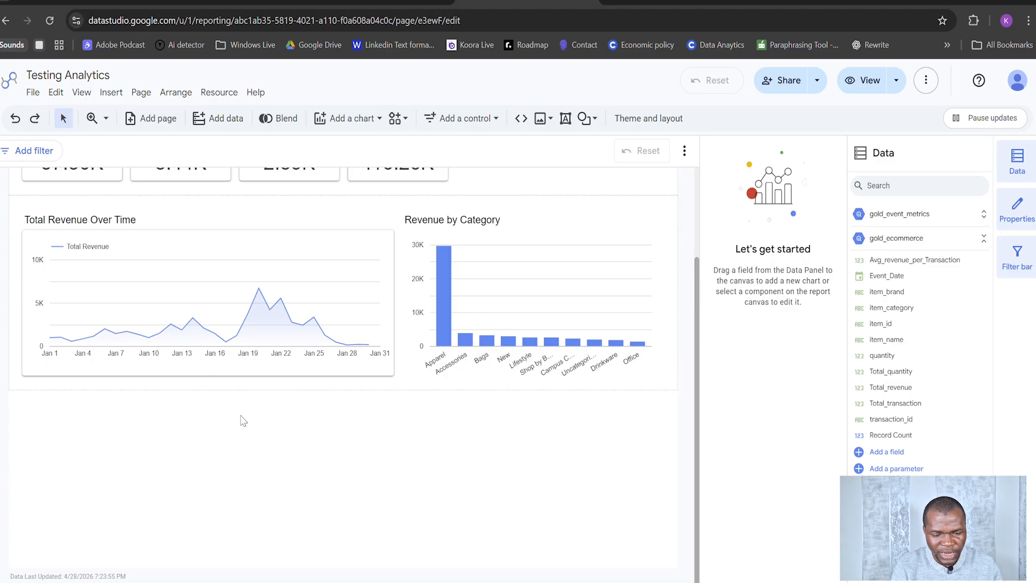
click(343, 390)
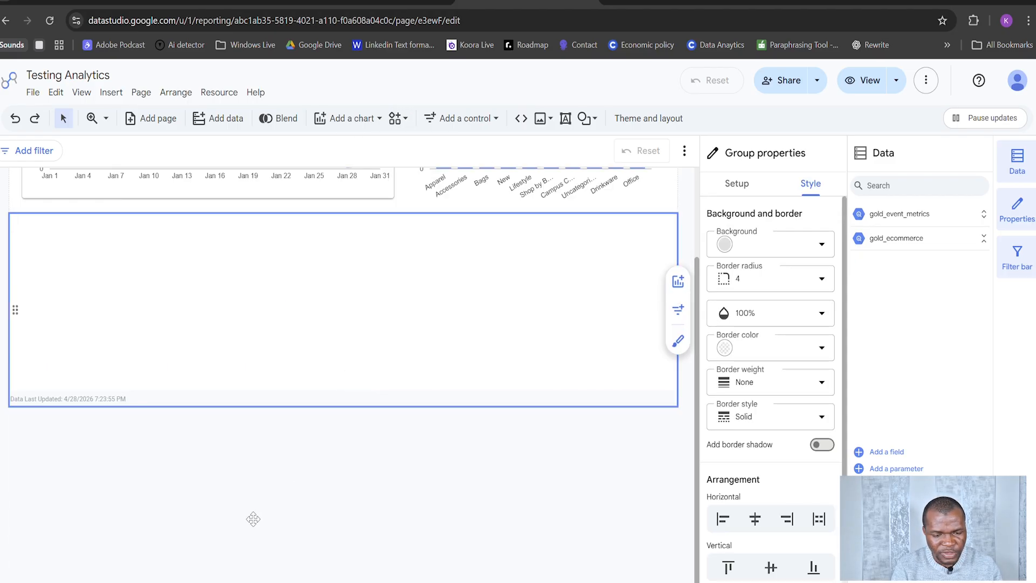
scroll(324, 383, up, 2)
scroll(213, 359, down, 4)
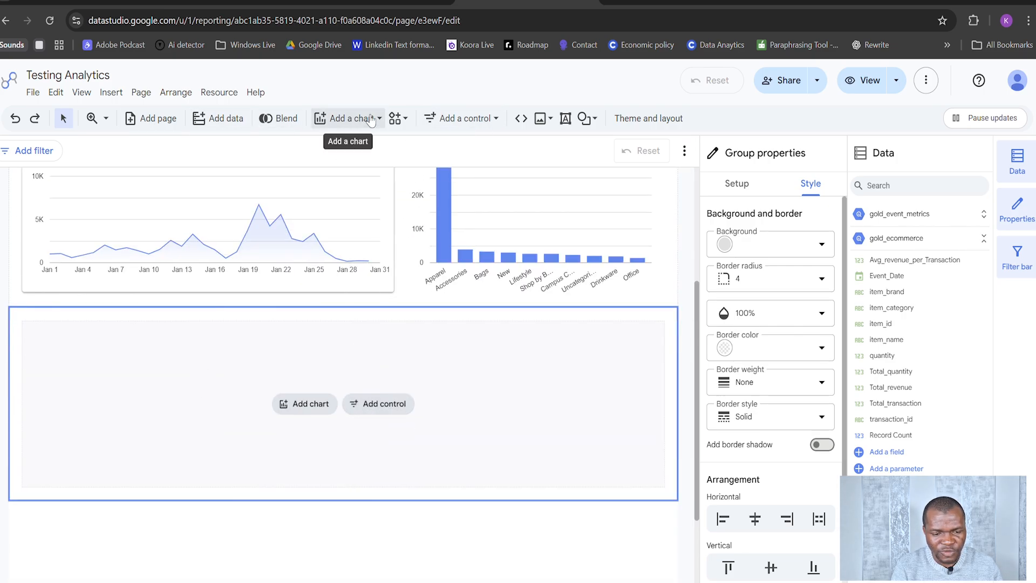
Step: Insert a plain table chart into the empty section below the revenue charts
click(348, 118)
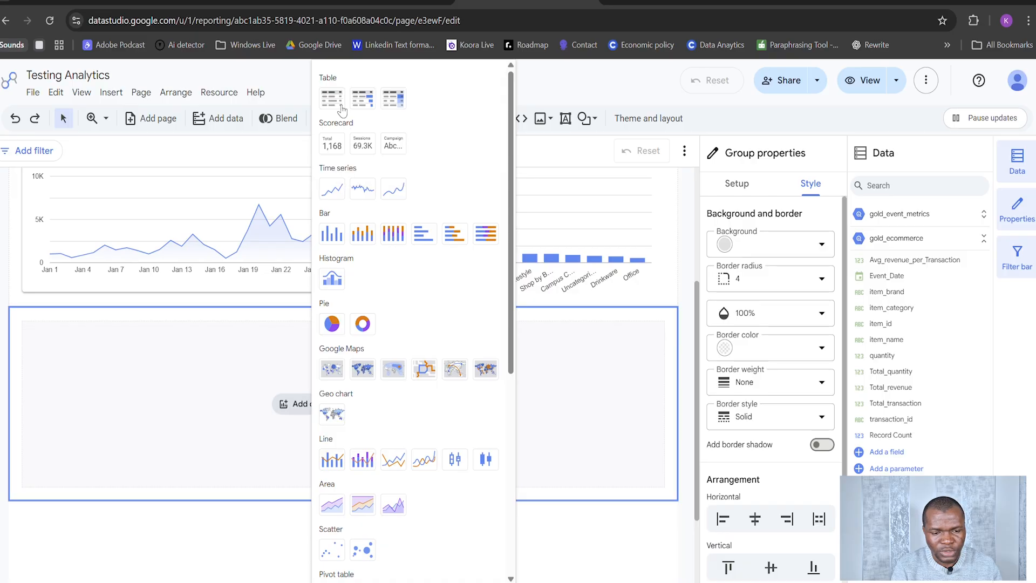
click(336, 103)
click(232, 397)
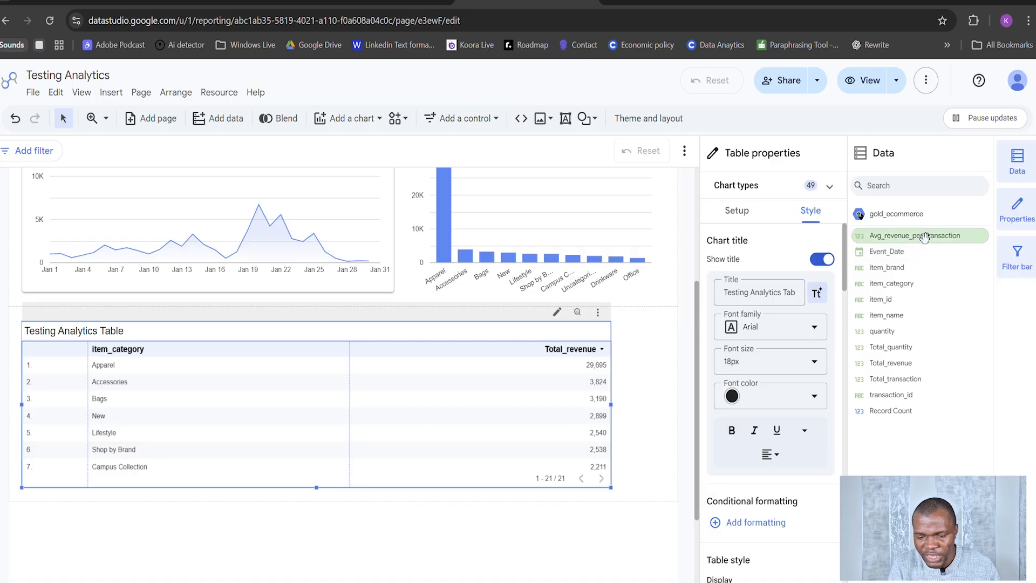
Step: Add item_brand as the table's first dimension and Total_quantity and Avg_revenue_per_Transaction as metrics after Total_revenue
click(739, 218)
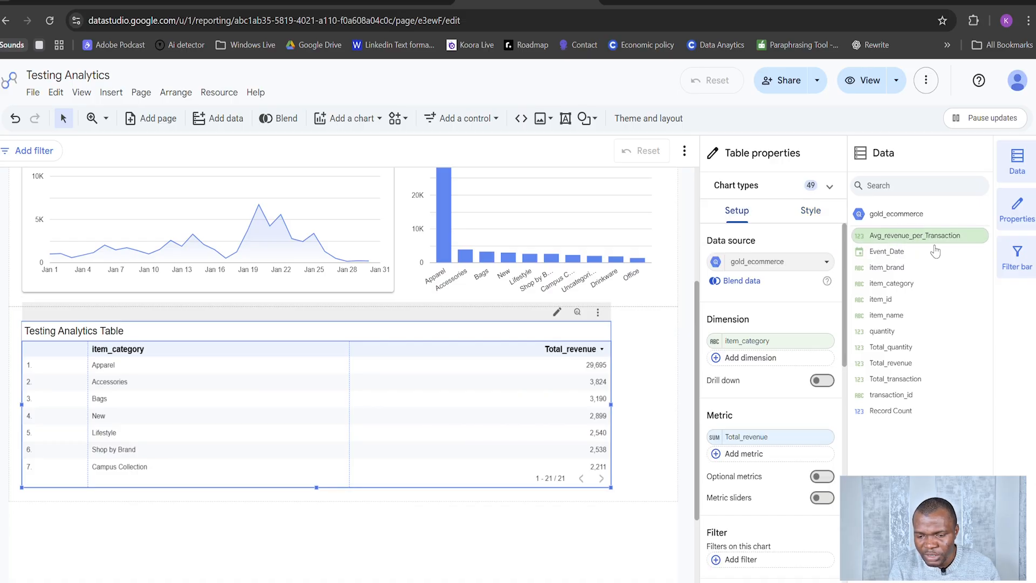
drag(911, 236, 796, 399)
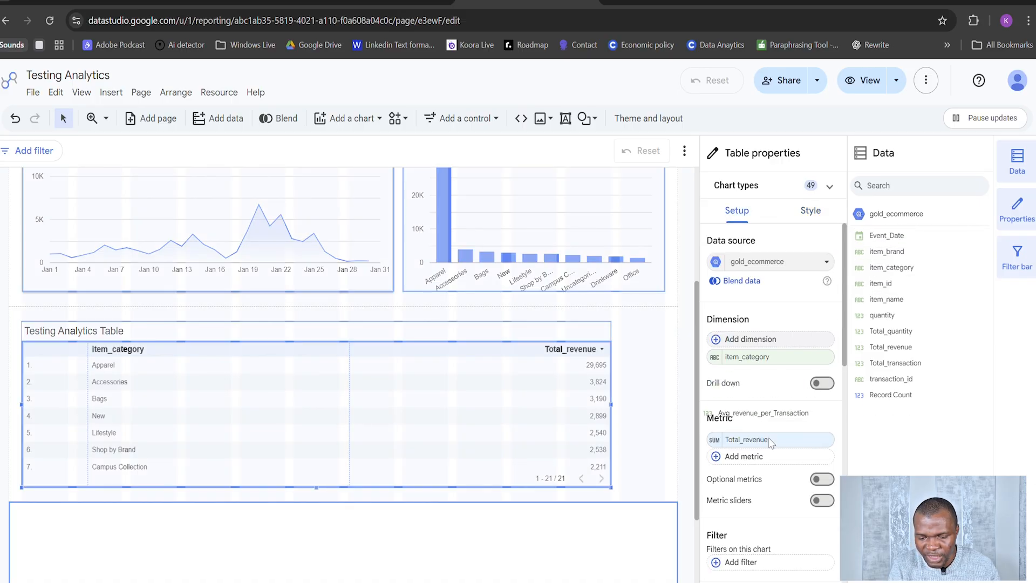
drag(770, 442, 775, 456)
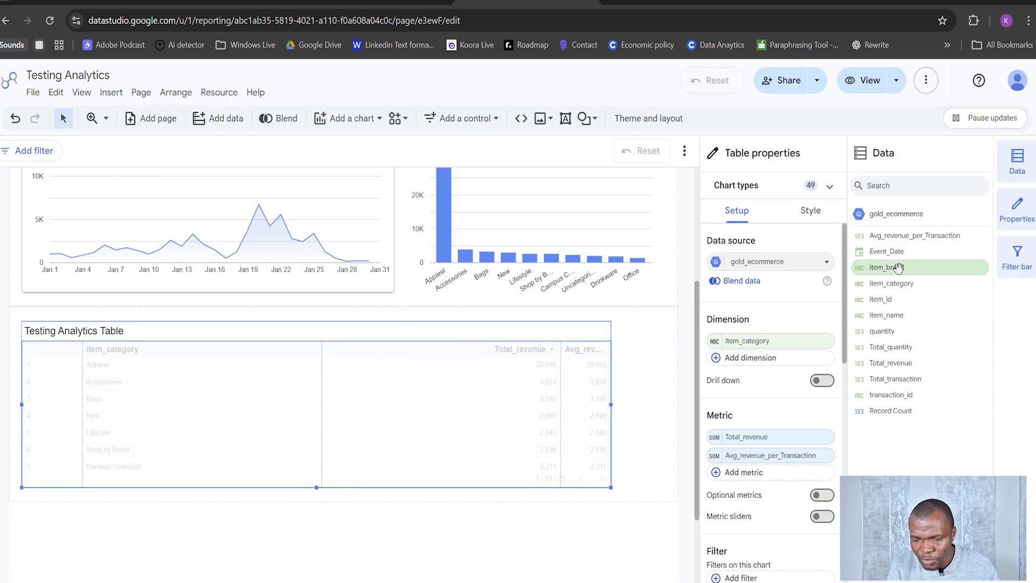
drag(895, 267, 766, 342)
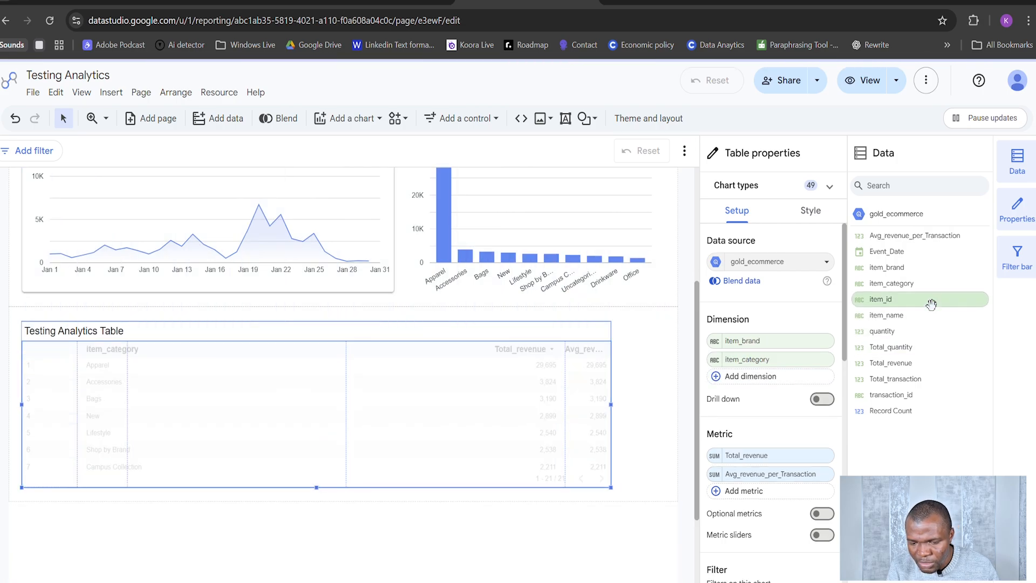
drag(911, 346, 796, 482)
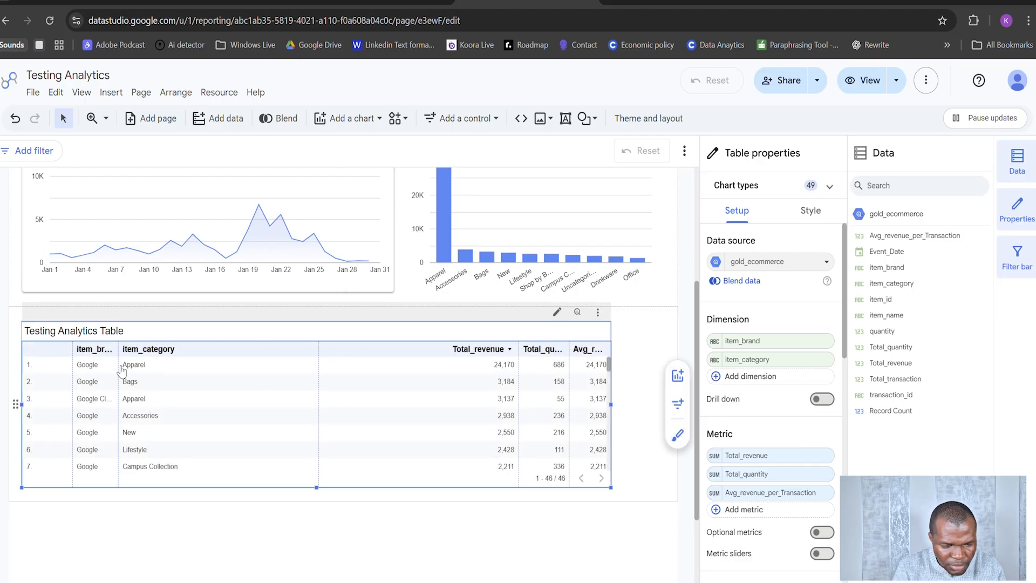
Step: Widen the table's item_brand column and narrow the Total_revenue column to give Total_quantity more room
drag(148, 370, 202, 372)
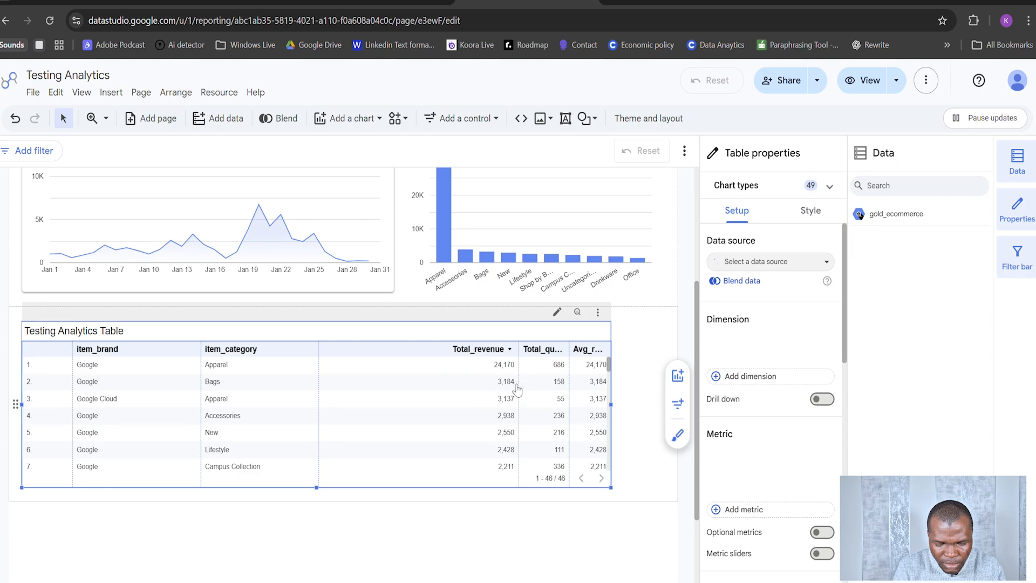
click(455, 539)
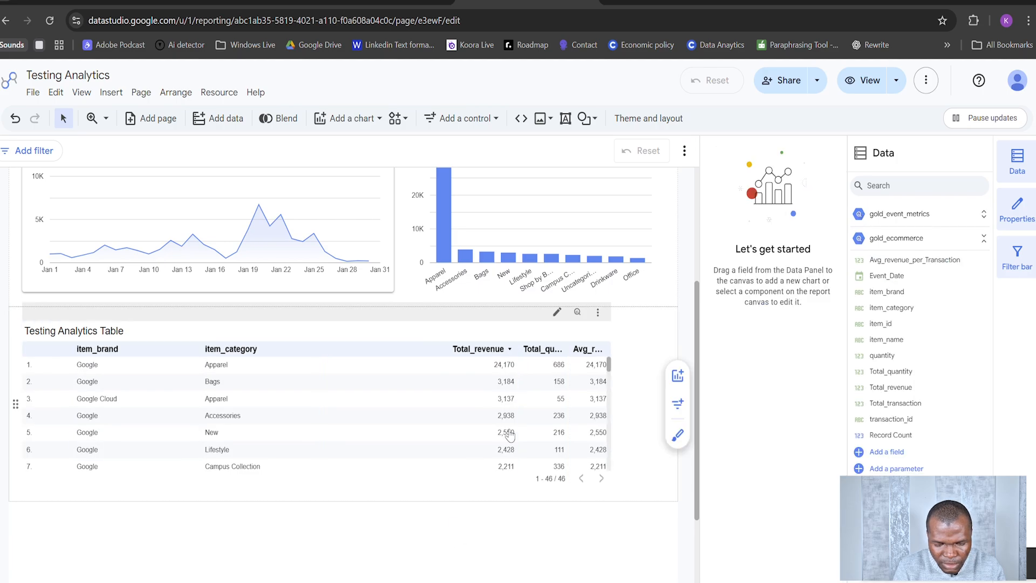
click(523, 395)
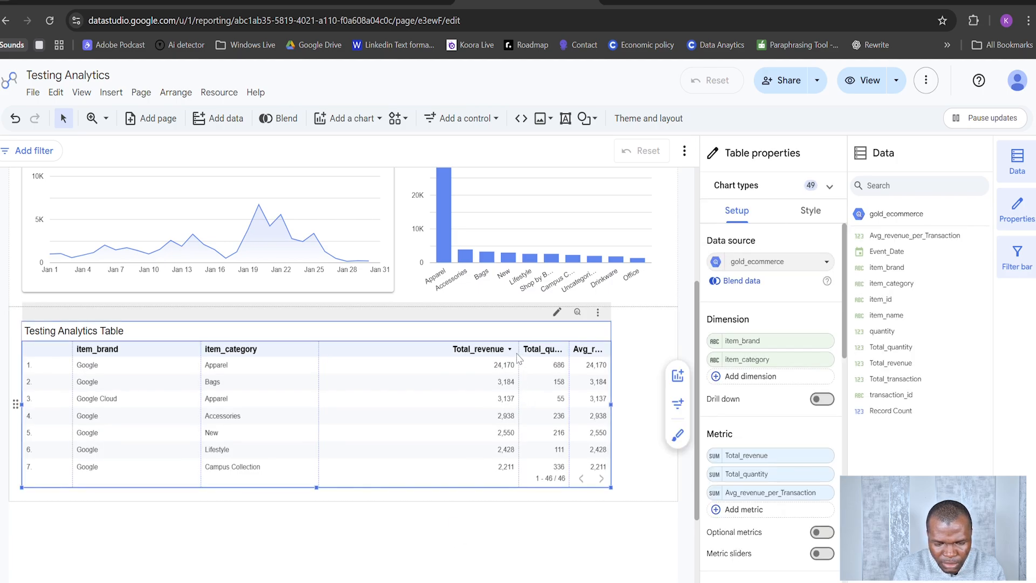
drag(459, 369, 343, 401)
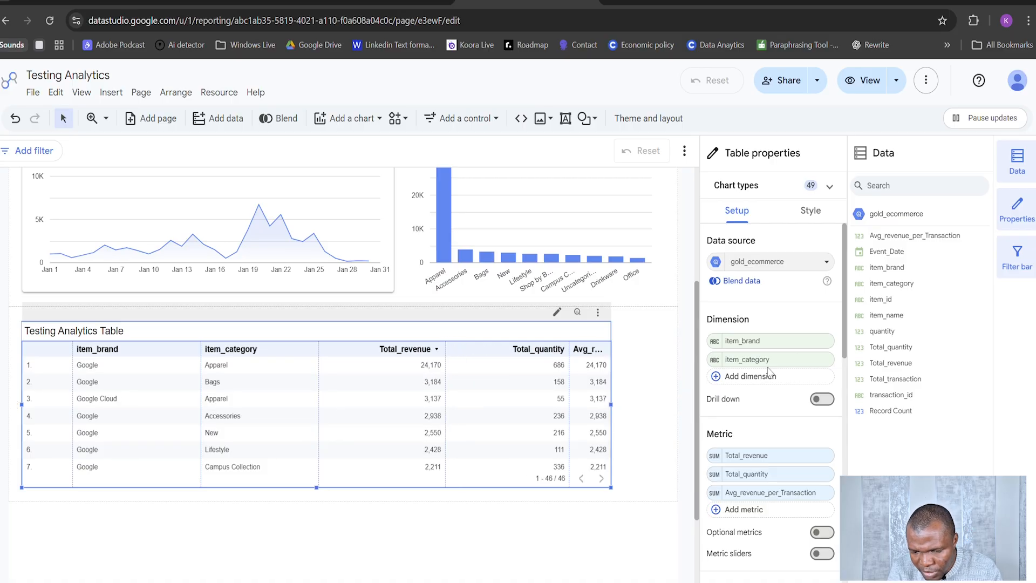
Step: Add item_name as the table's first dimension, and widen the table and its name column across the section
drag(894, 319, 769, 342)
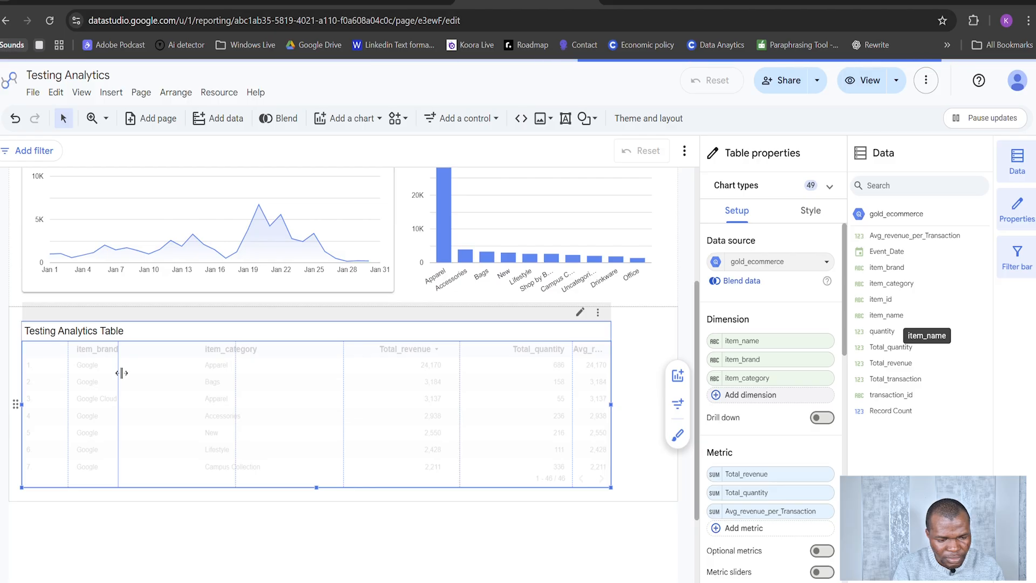
drag(119, 372, 152, 381)
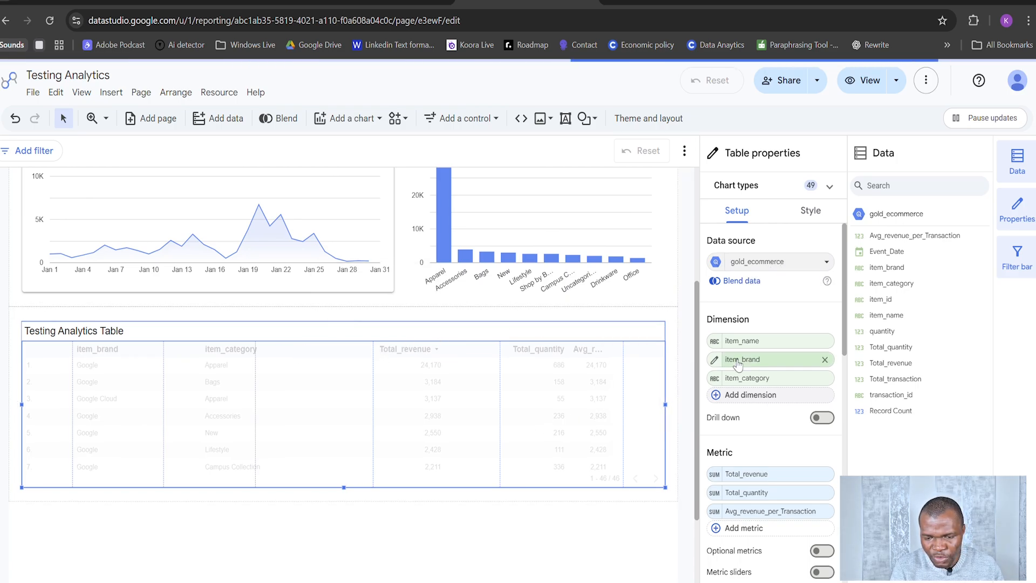
Step: Change the table's title to Table Summary
click(797, 215)
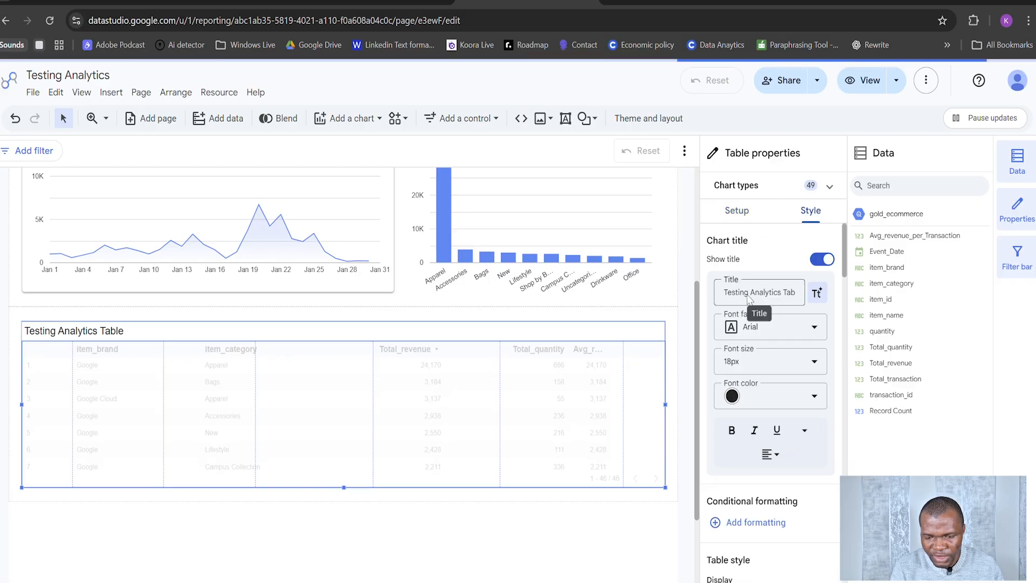
triple_click(777, 293)
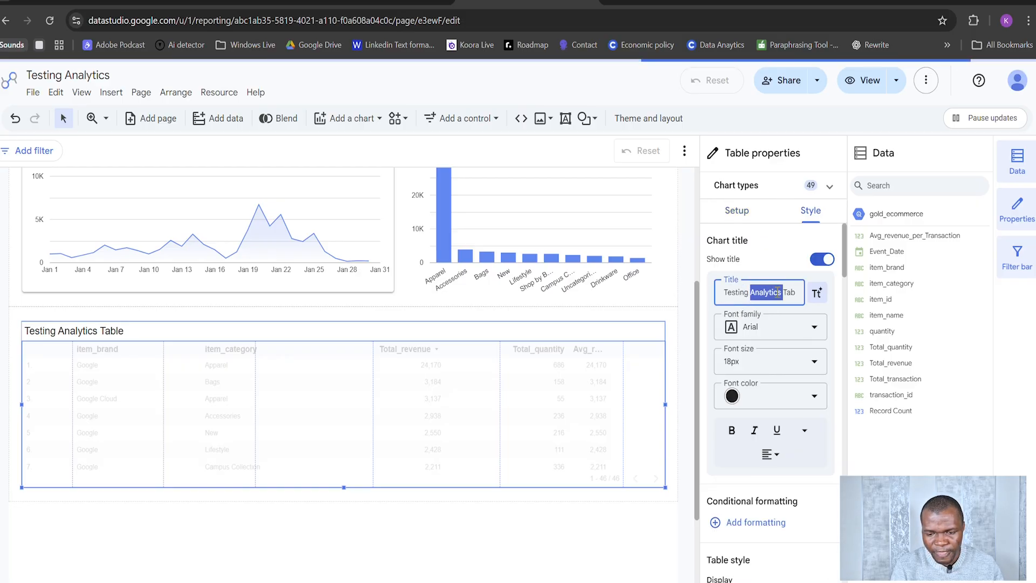
text(Table)
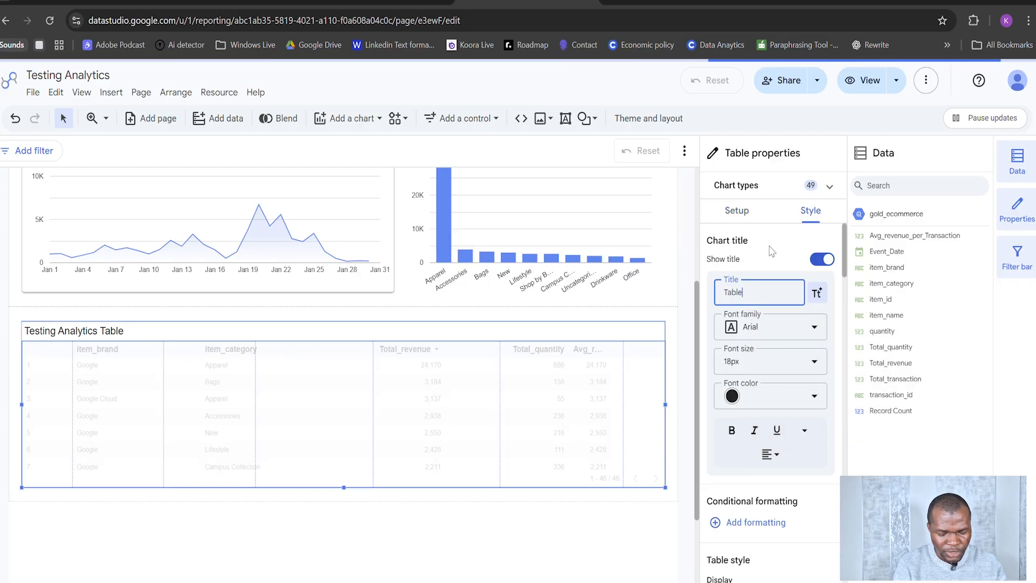
text( Summary)
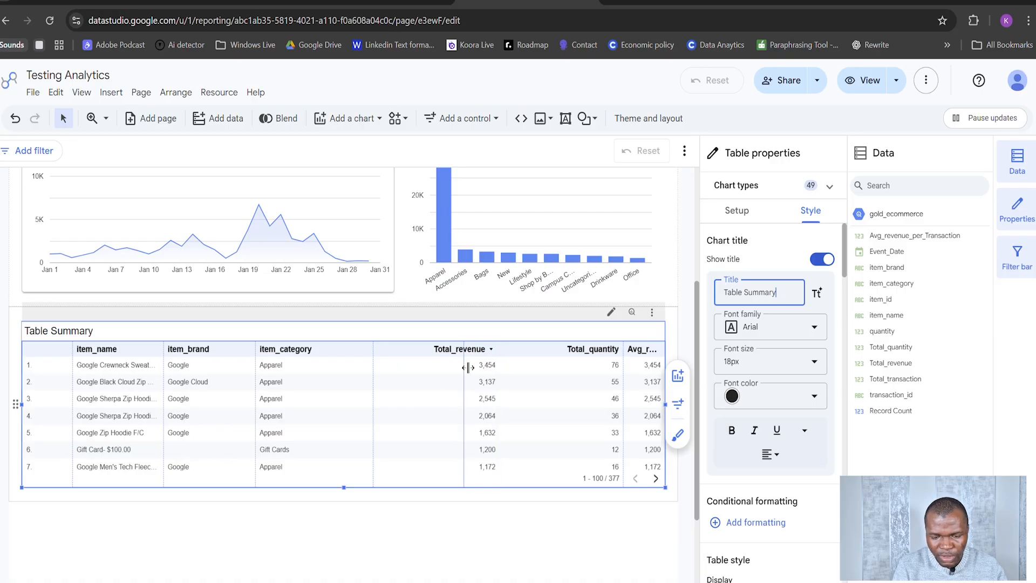
Step: Narrow the Total_revenue and Total_quantity columns to make the Avg_revenue_per_Transaction column wider
drag(467, 368, 467, 368)
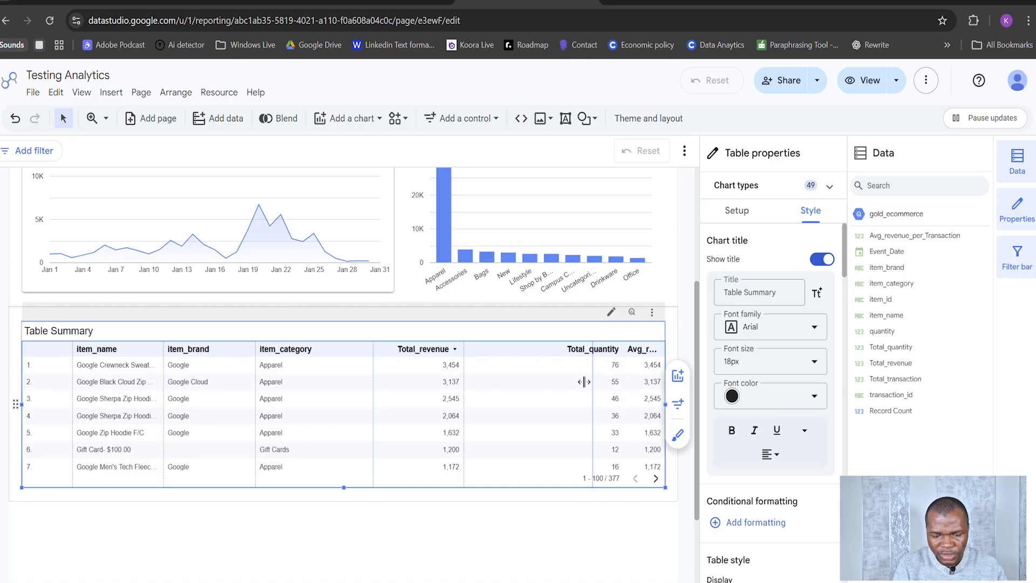
drag(556, 380, 557, 380)
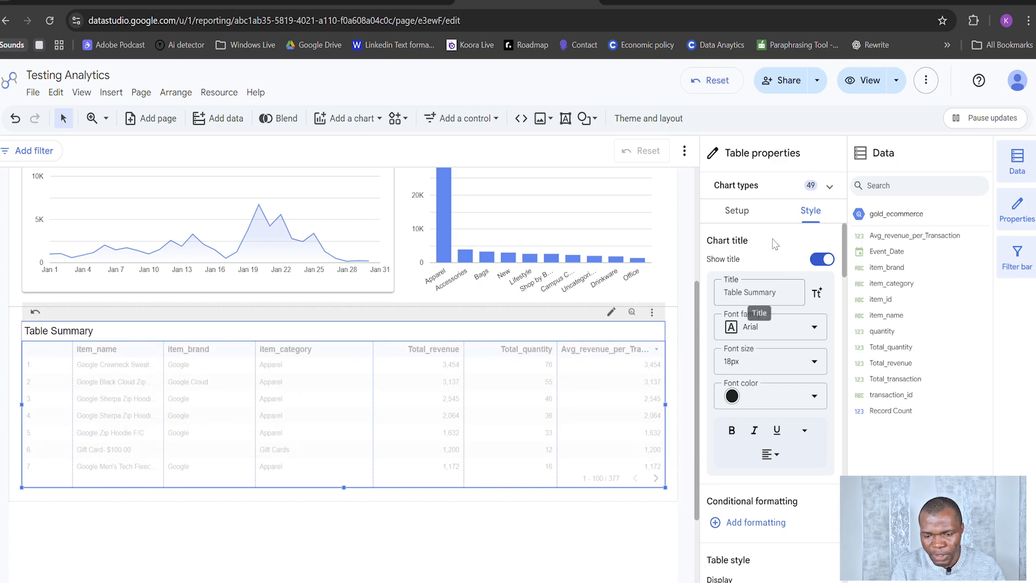
Step: Set the display name of the table's item_name dimension to Item Name
click(750, 211)
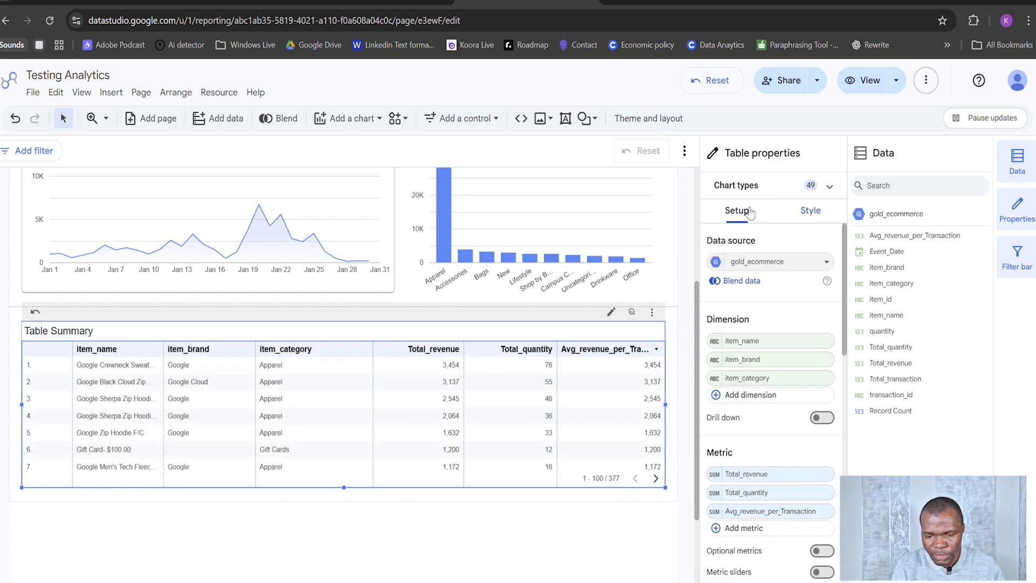
click(714, 341)
text(I)
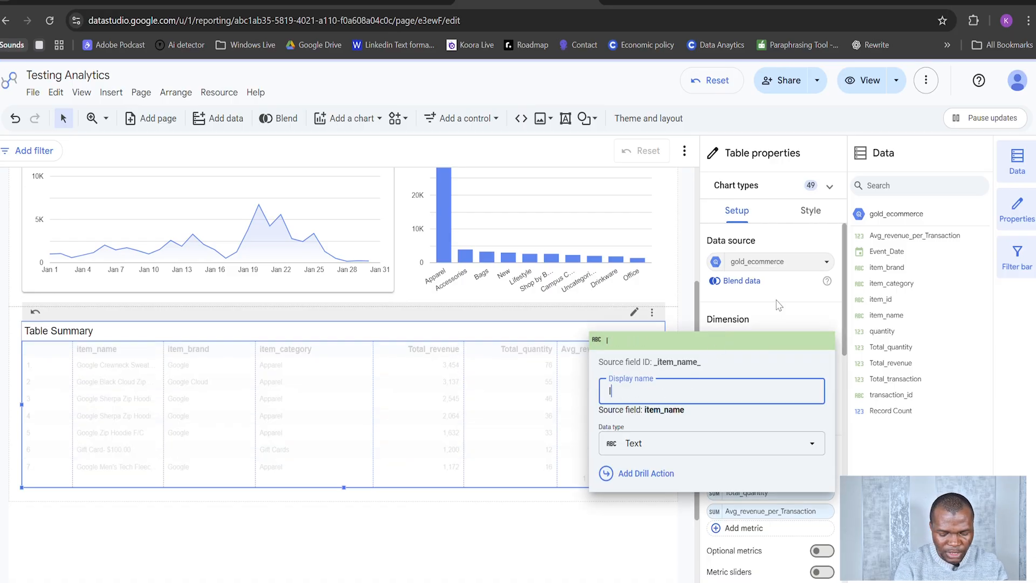
text(tem)
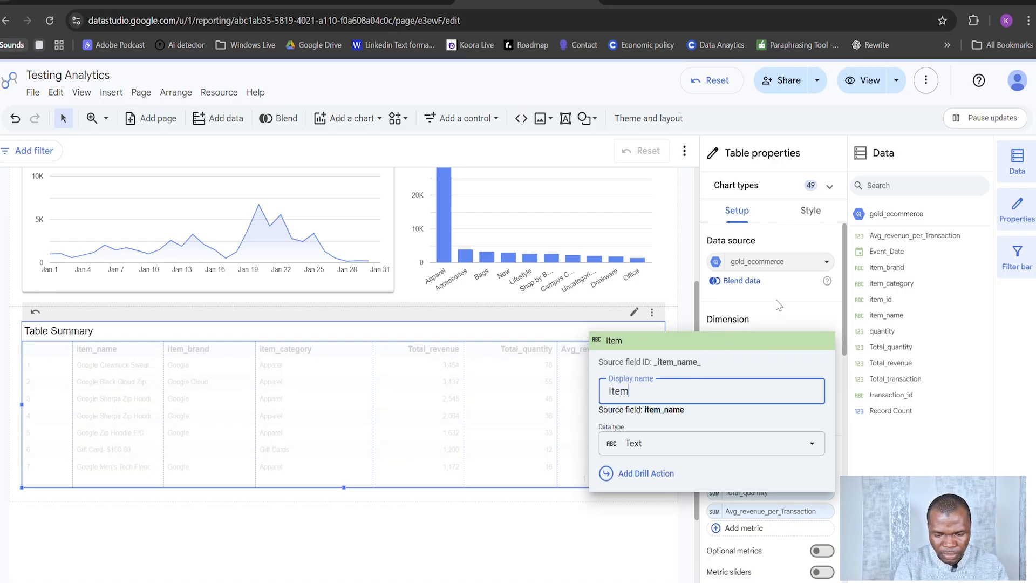
text( Name)
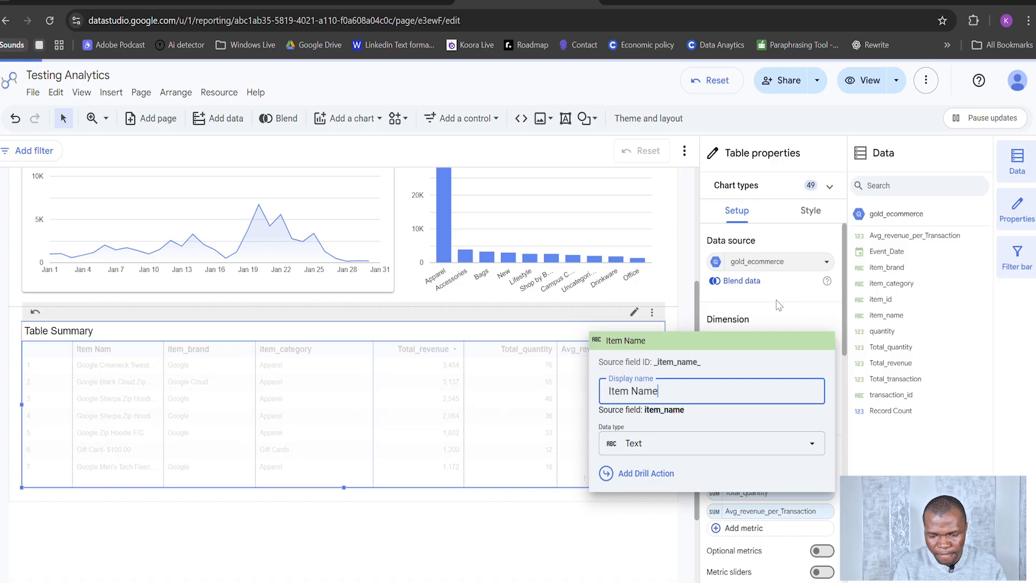
click(696, 507)
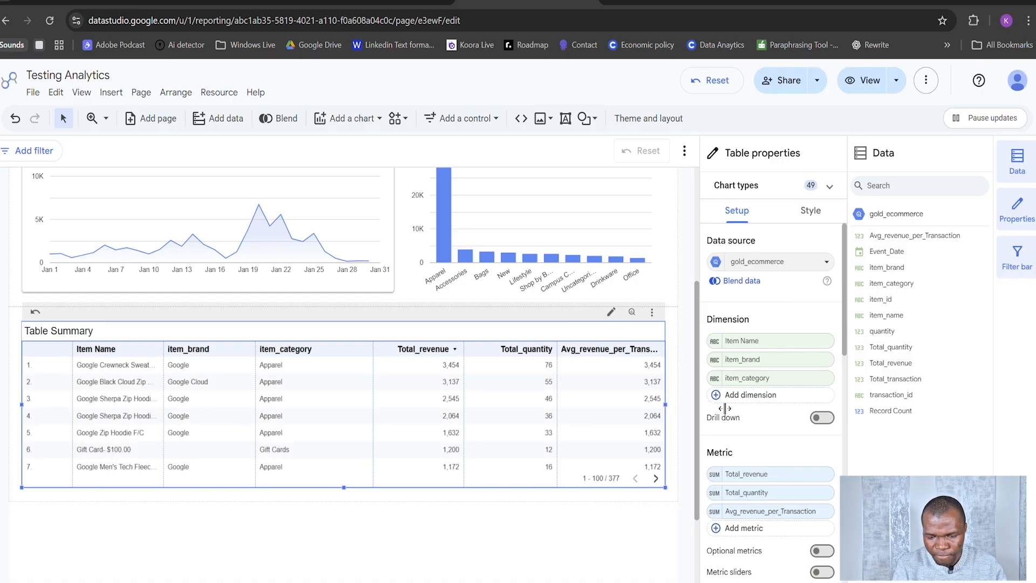
Step: Set the display names of the table's item_brand and item_category dimensions to Brand and Category
click(715, 360)
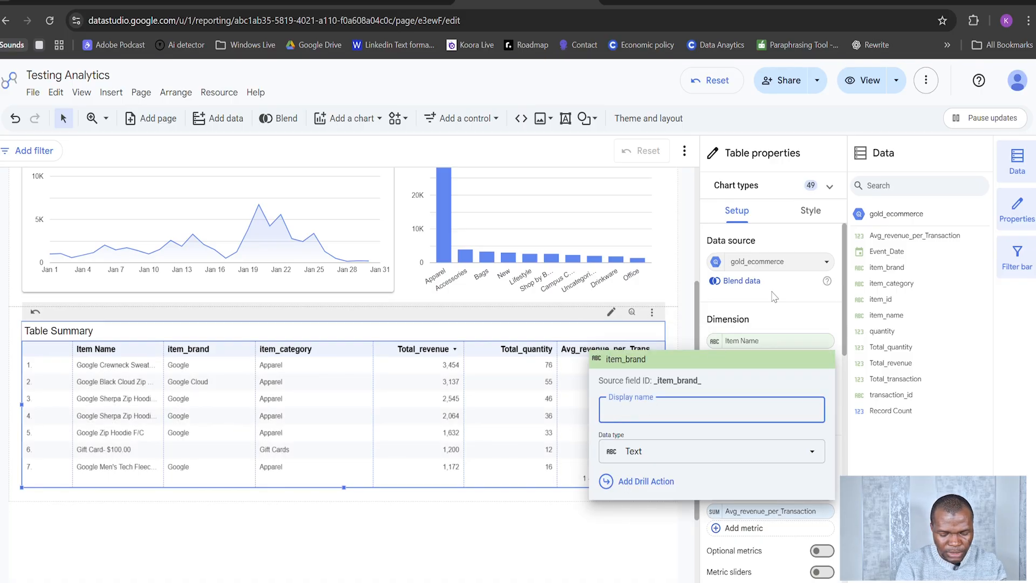
text(Brand)
click(770, 331)
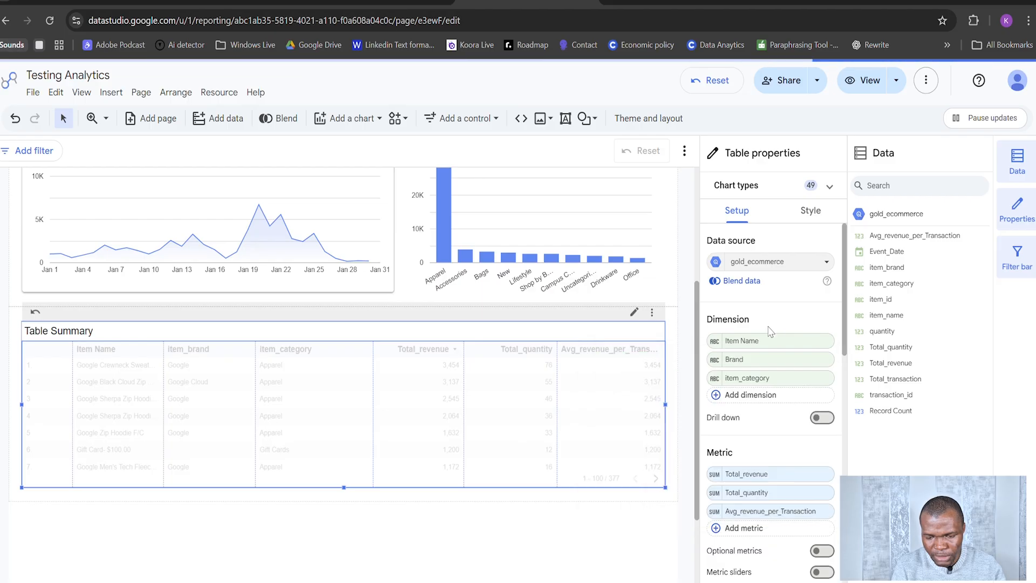
click(715, 378)
click(708, 423)
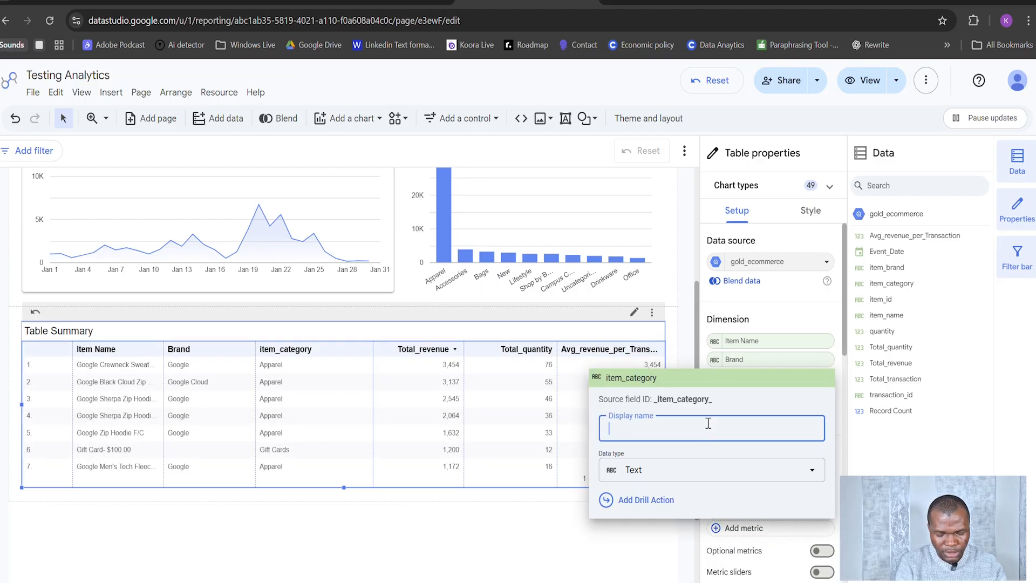
text(Category)
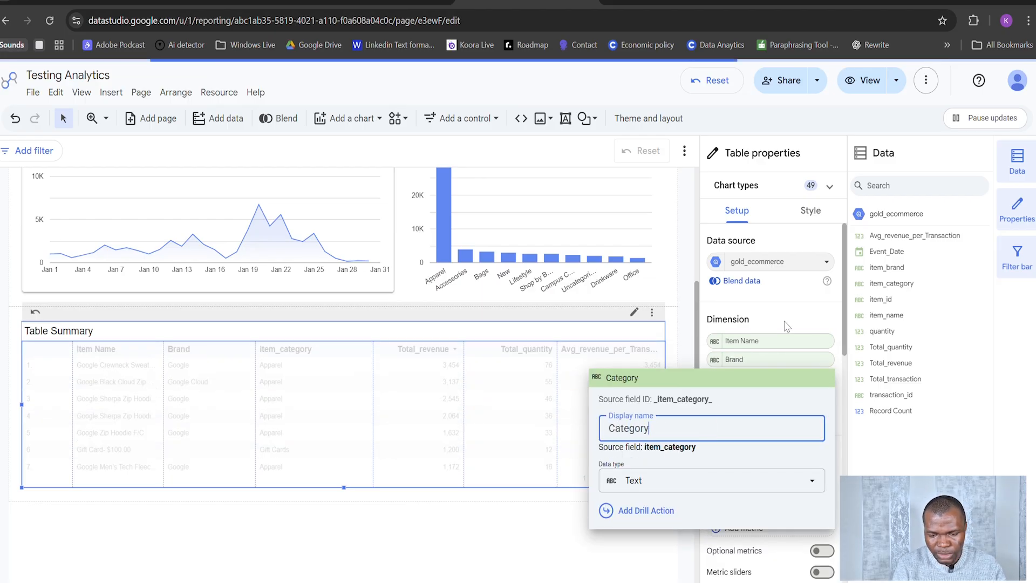
click(703, 340)
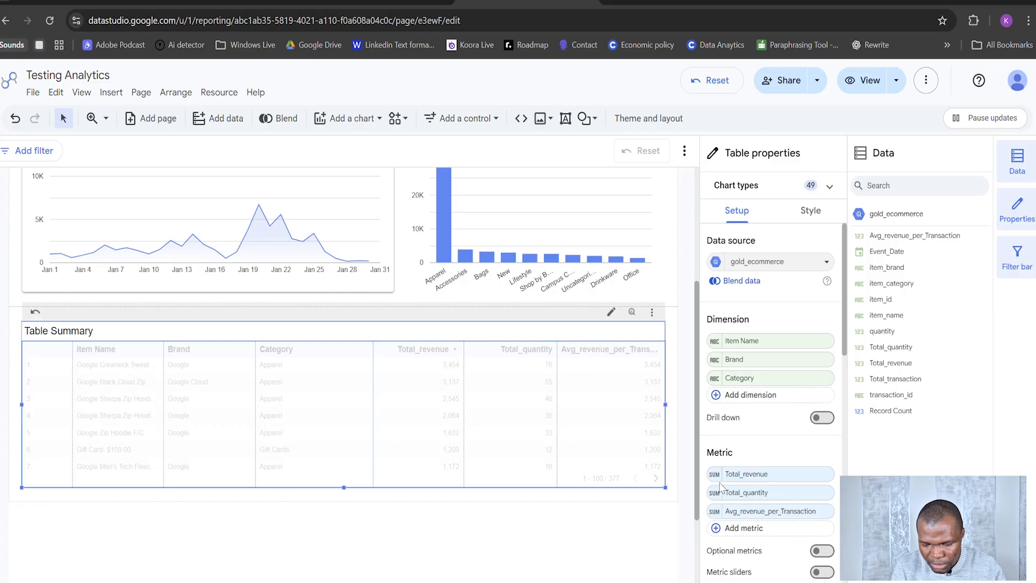
Step: Set the display names of the table's Total_revenue and Total_quantity metrics to Revenue and Quantity
click(720, 476)
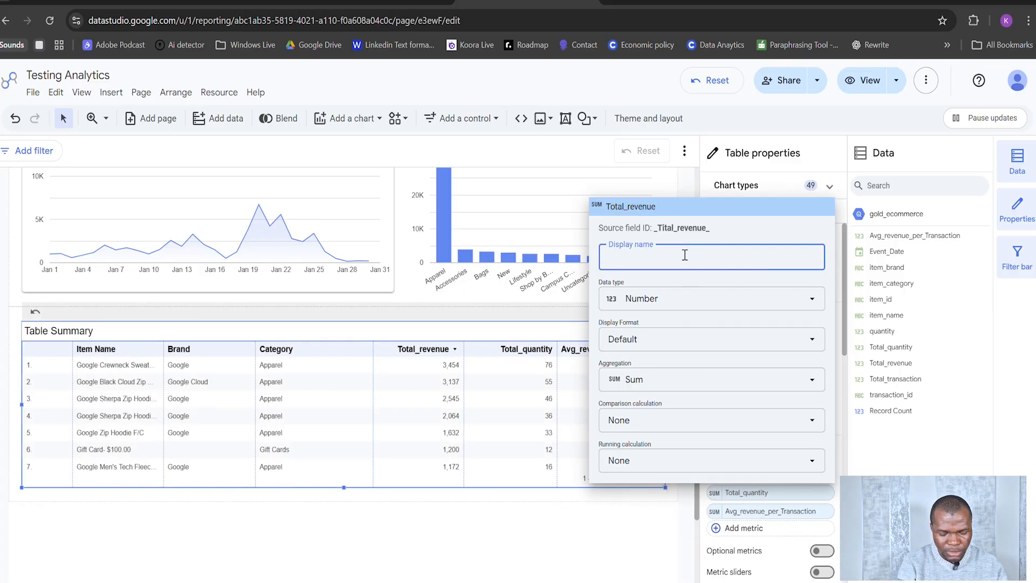
text(Revenue)
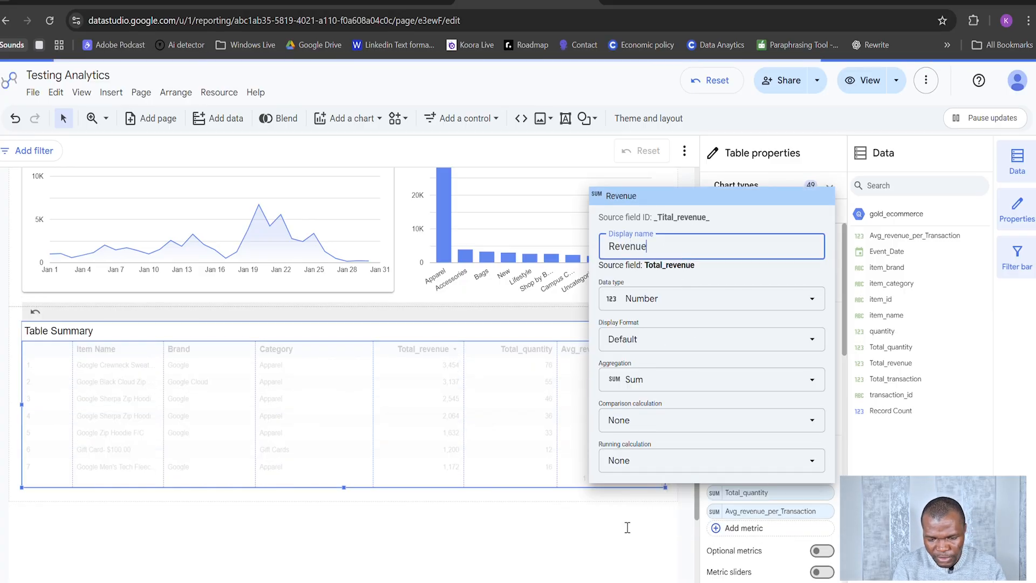
click(628, 527)
click(717, 488)
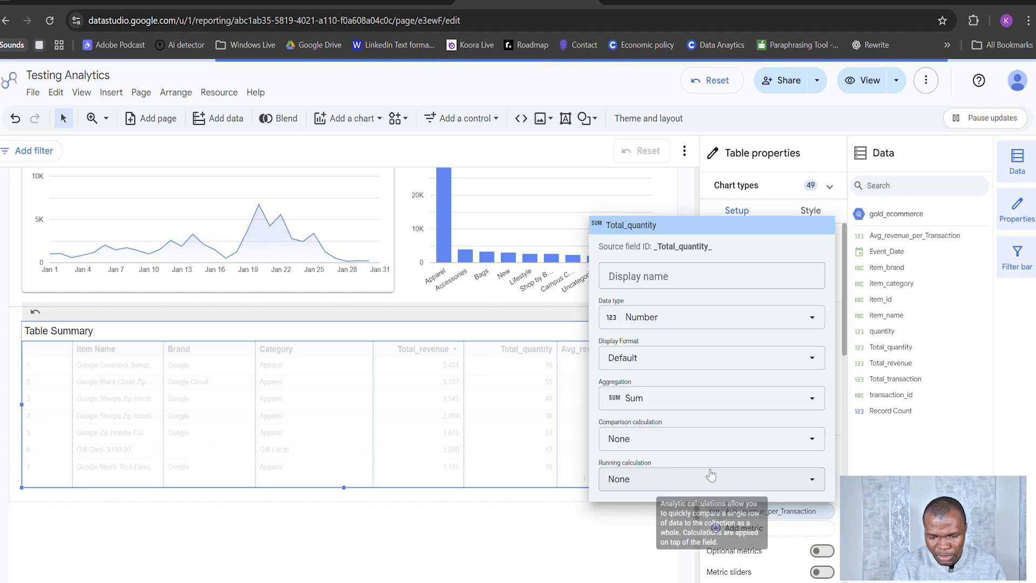
click(665, 277)
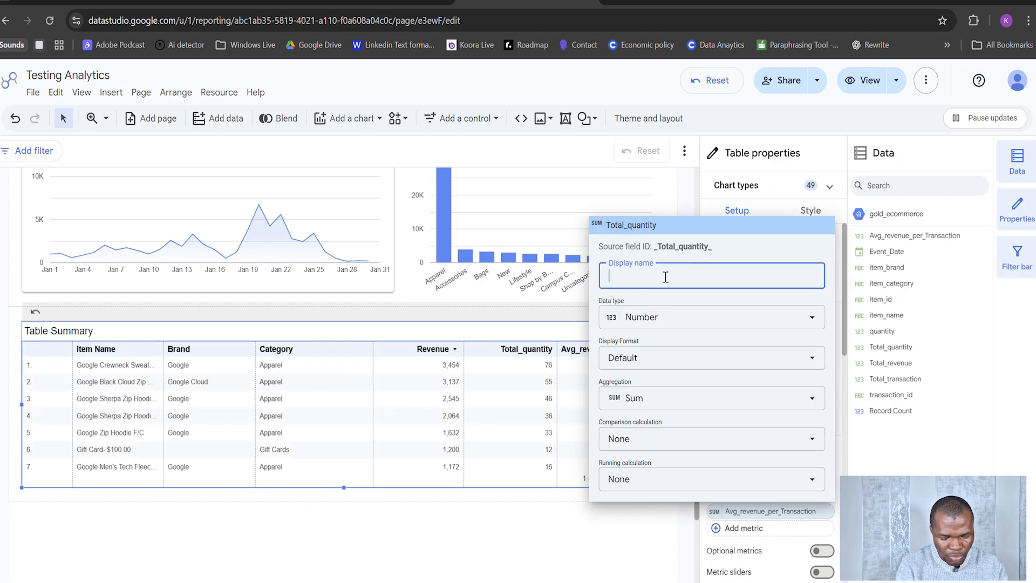
text(Quantit)
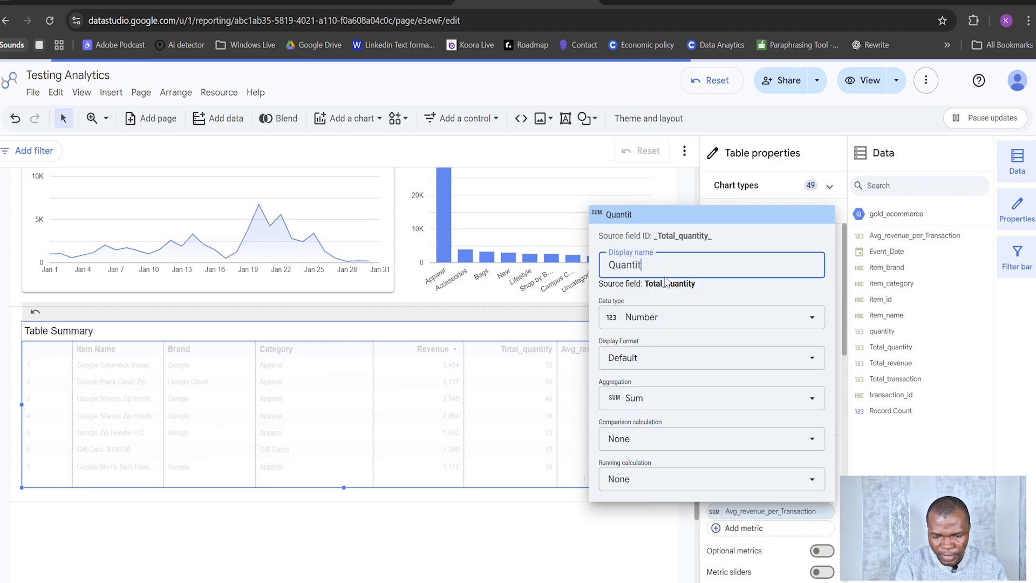
text(y)
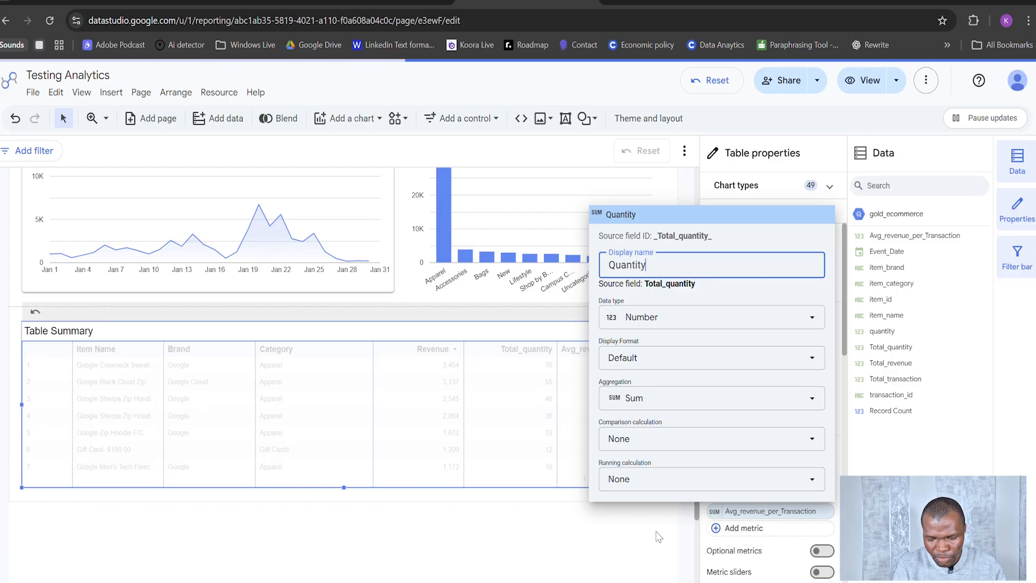
Step: Set the display name of the table's Avg_revenue_per_Transaction metric to Avg Revenue Per Transaction and deselect the table
click(718, 511)
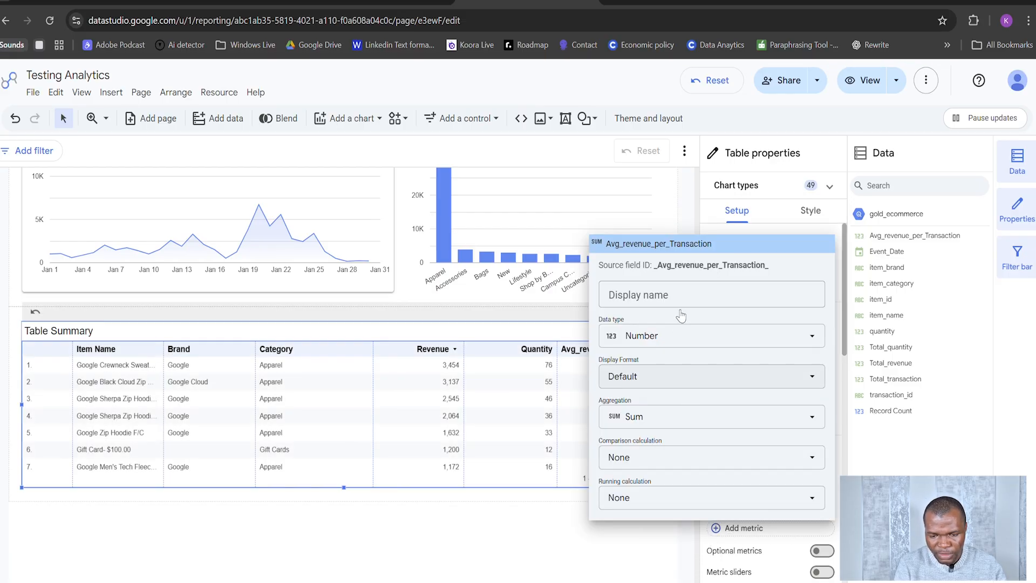
text(Av)
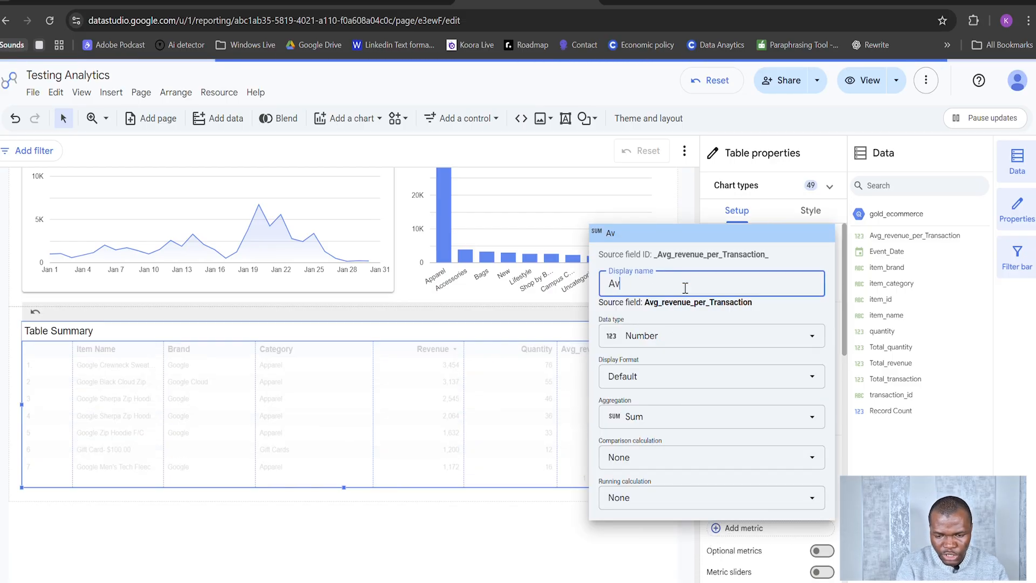
text(g Reve)
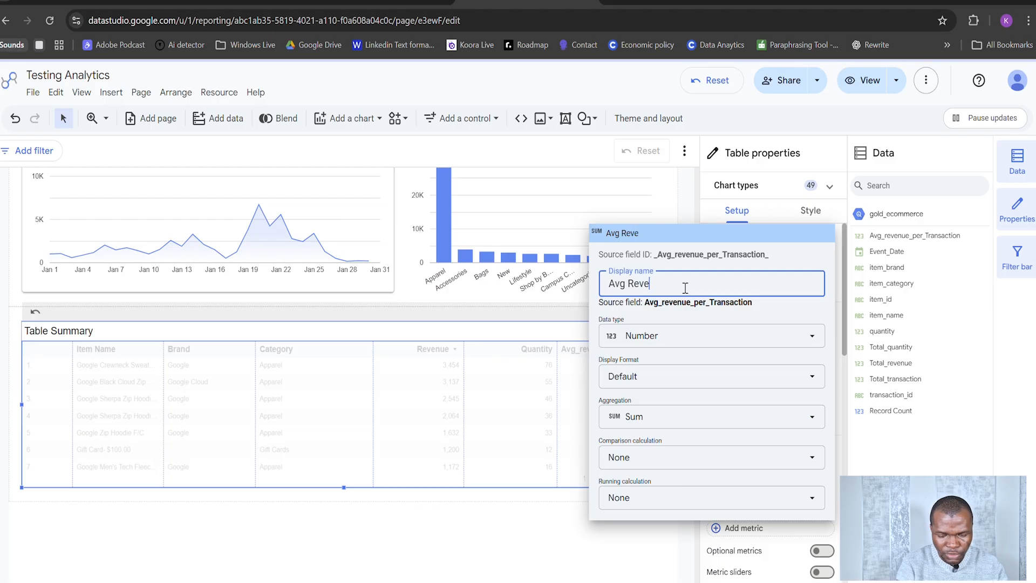
text(nue Per)
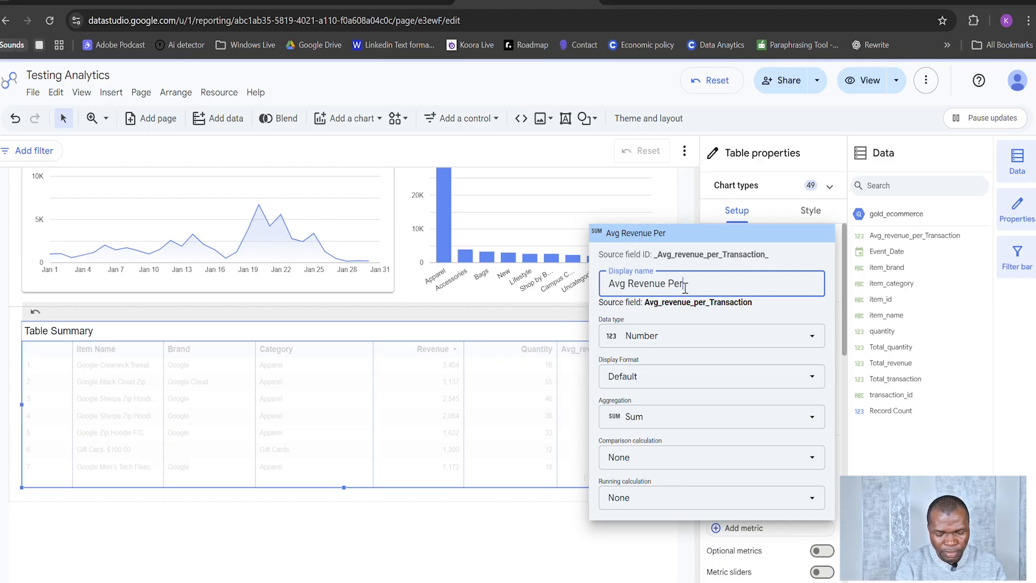
text( Transact)
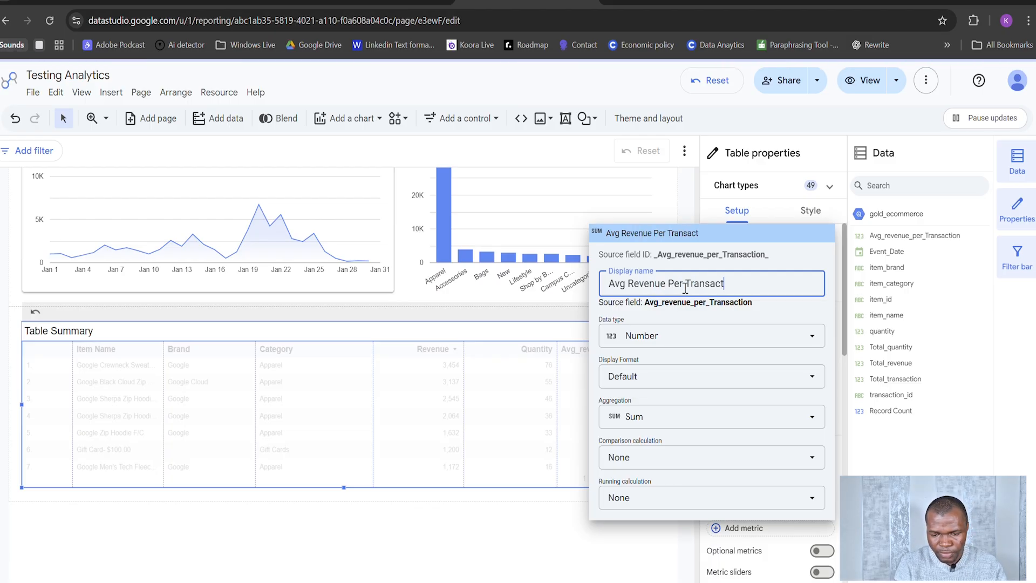
text(ion)
click(698, 554)
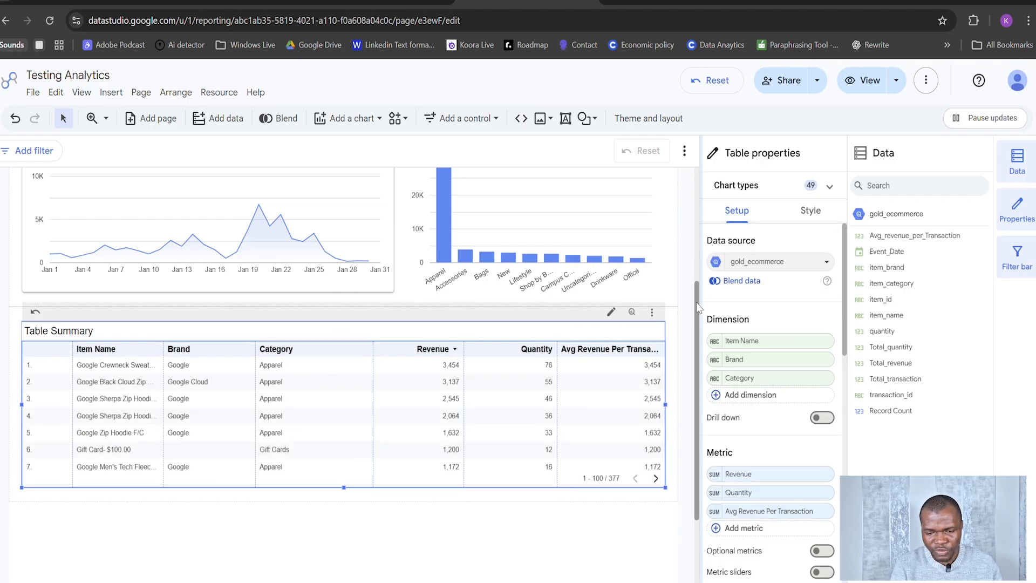
click(694, 195)
scroll(696, 197, up, 4)
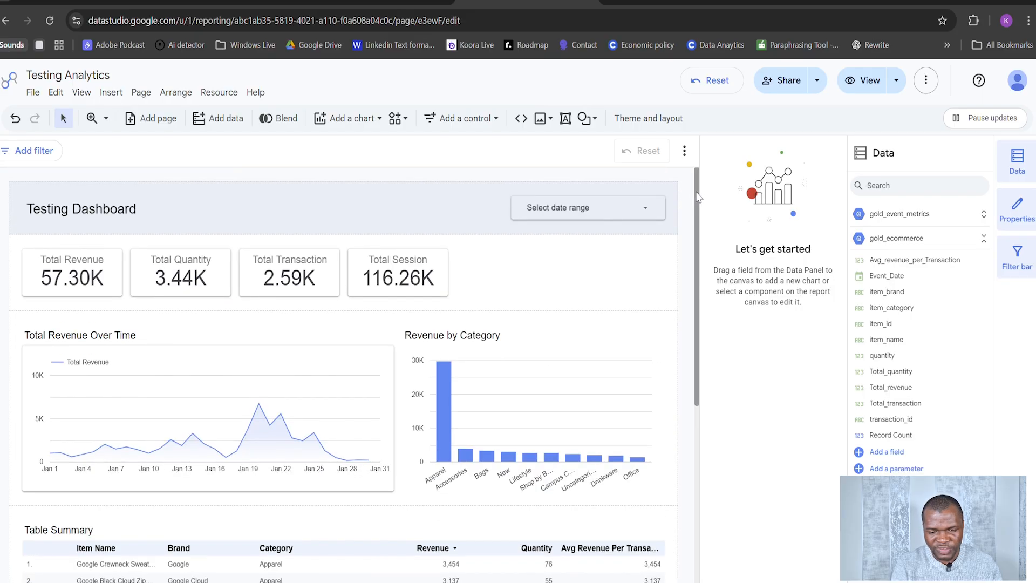
Step: Add a drop-down list control to the scorecard group beside Total Session and make it slightly taller
click(527, 261)
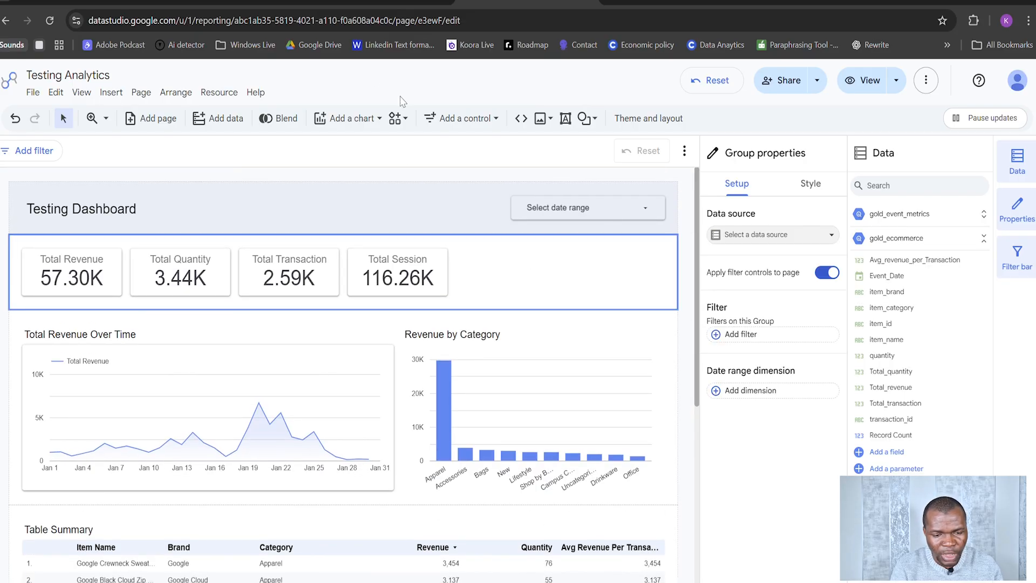
click(489, 120)
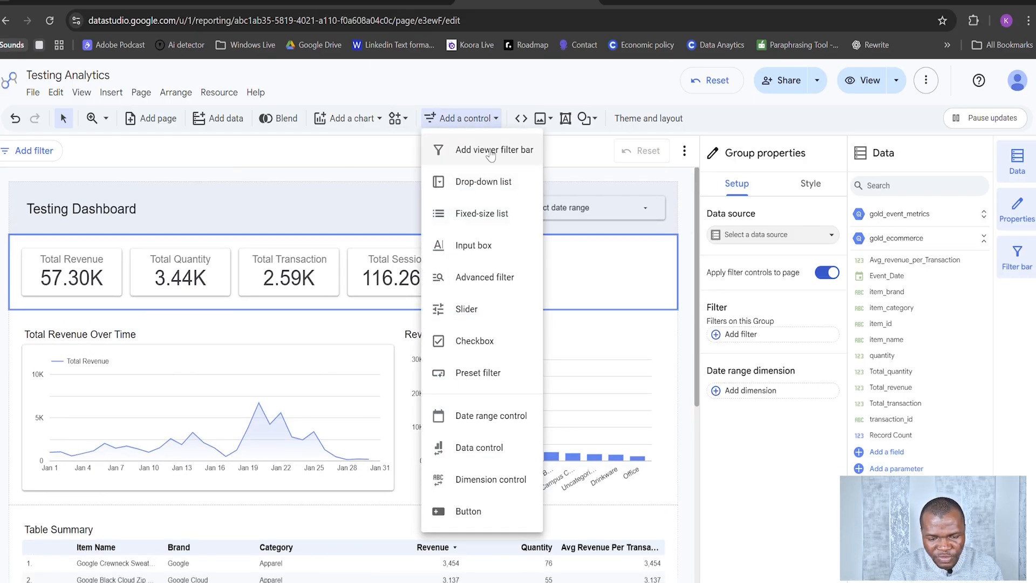
click(495, 183)
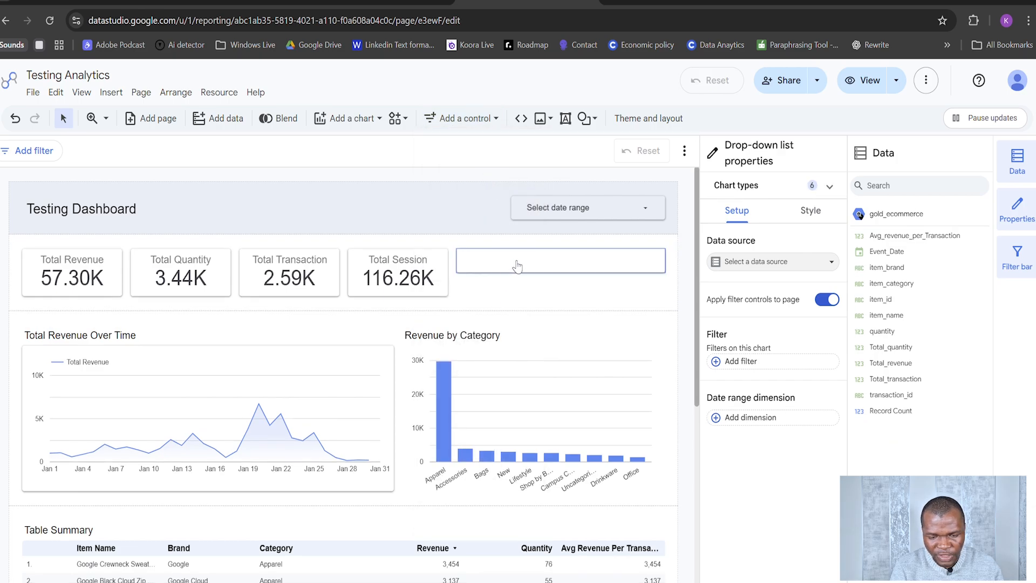
drag(559, 273, 563, 288)
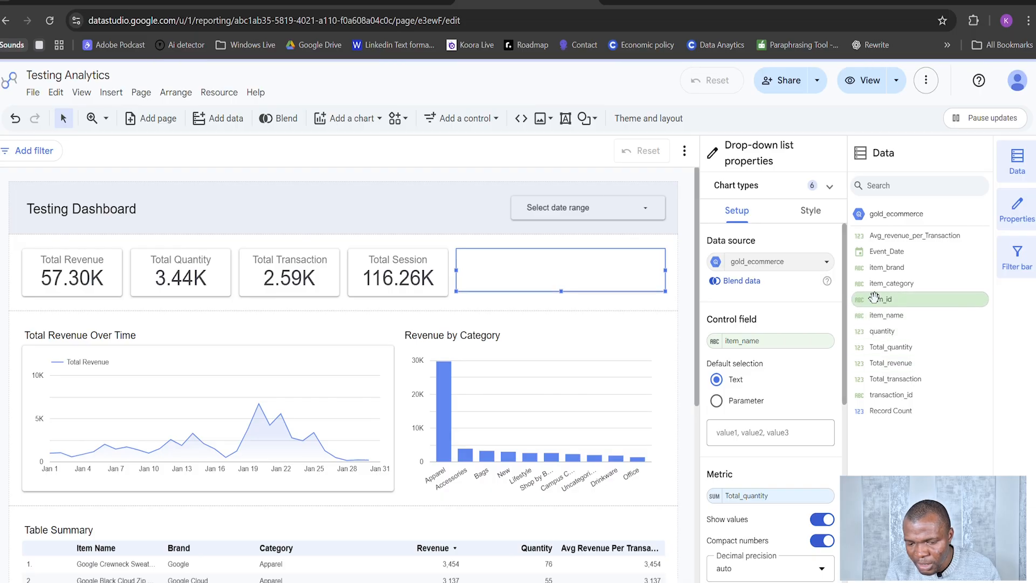
Step: Set the drop-down list's control field to item_brand and check the list of brands it offers
drag(837, 311, 799, 416)
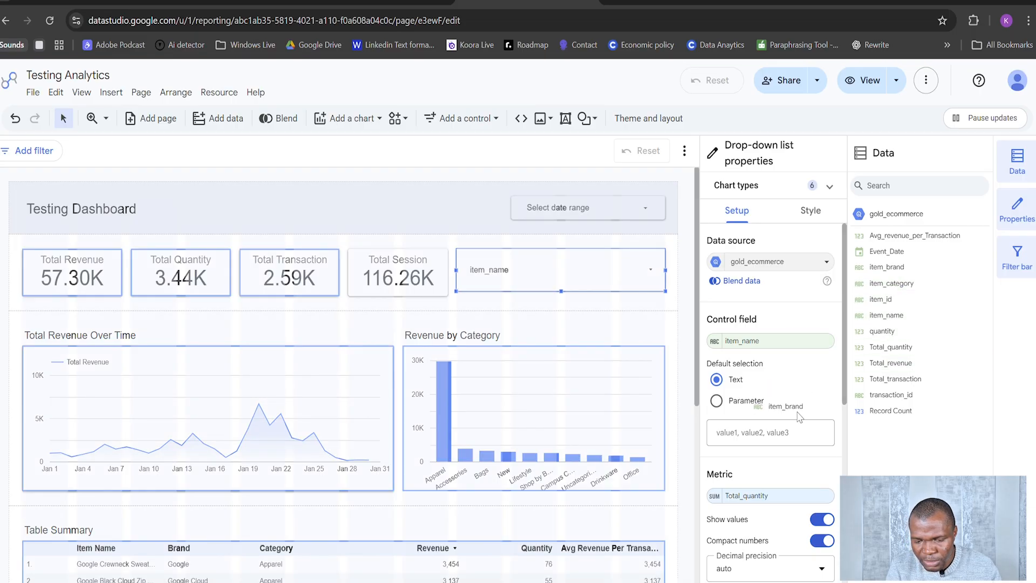
drag(783, 363, 776, 342)
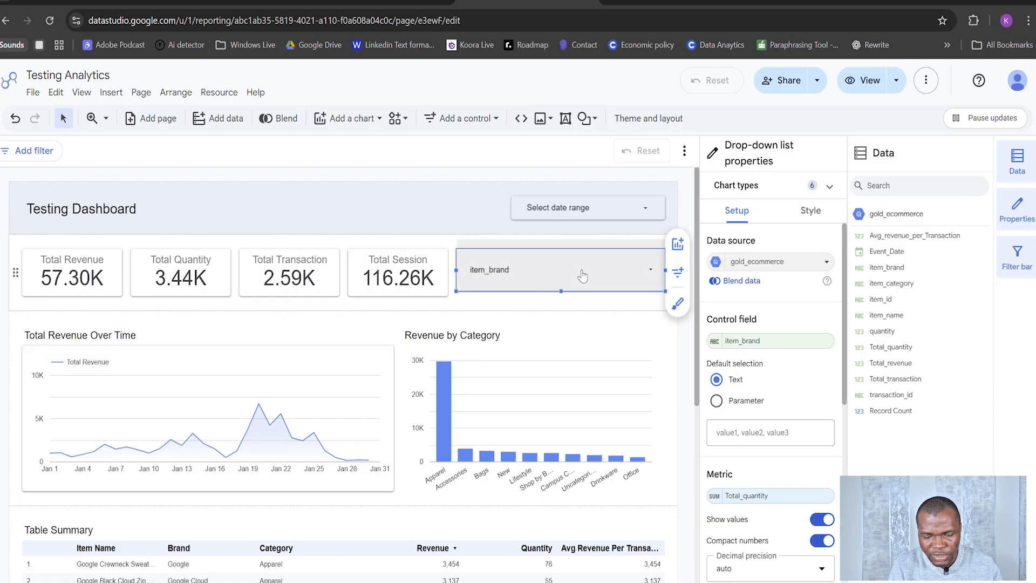
click(582, 275)
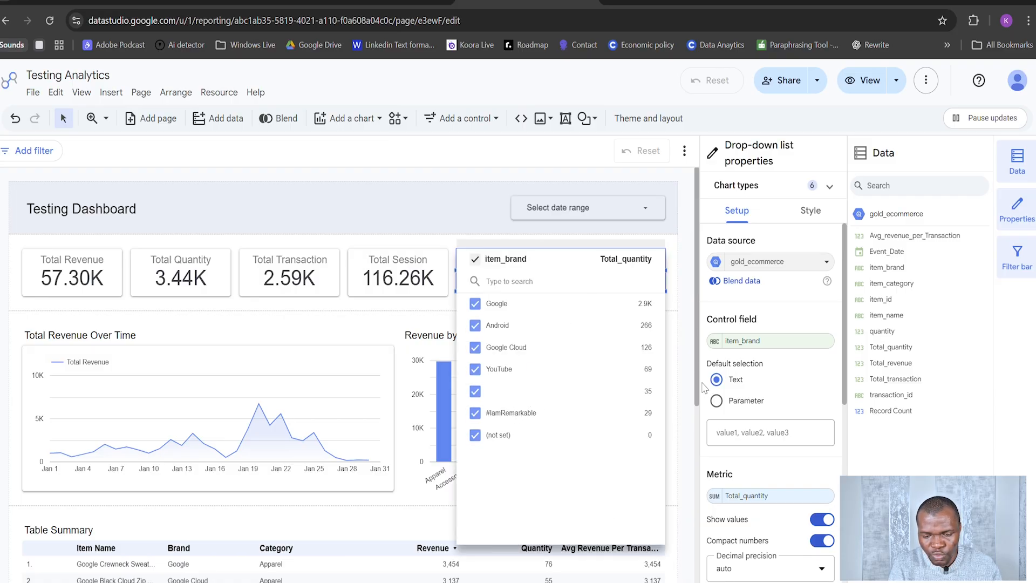
click(699, 366)
Step: Examine the start and end date options of the dashboard header's date range control
scroll(464, 389, down, 5)
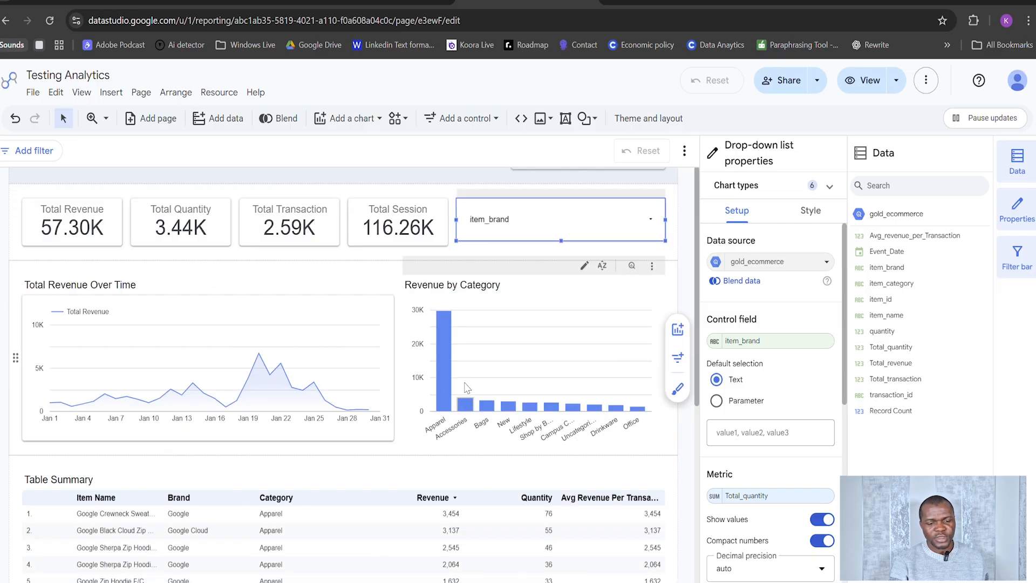
scroll(626, 274, up, 5)
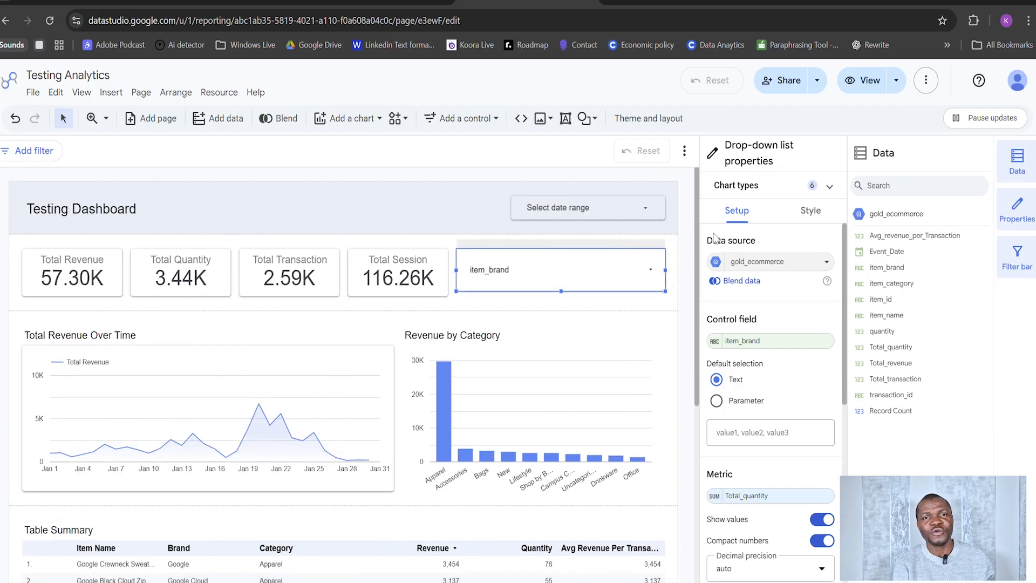
click(597, 217)
click(598, 217)
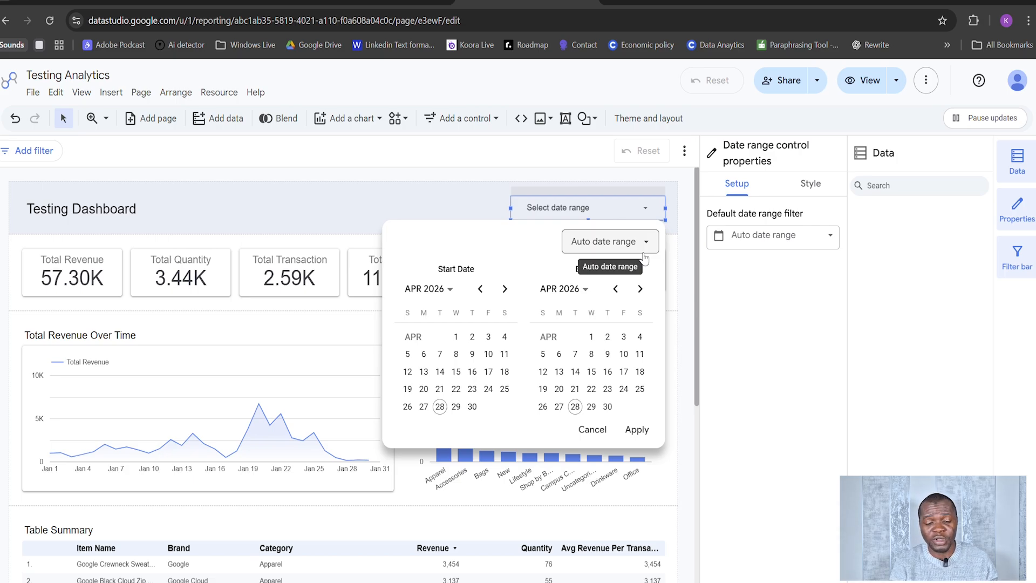
click(467, 205)
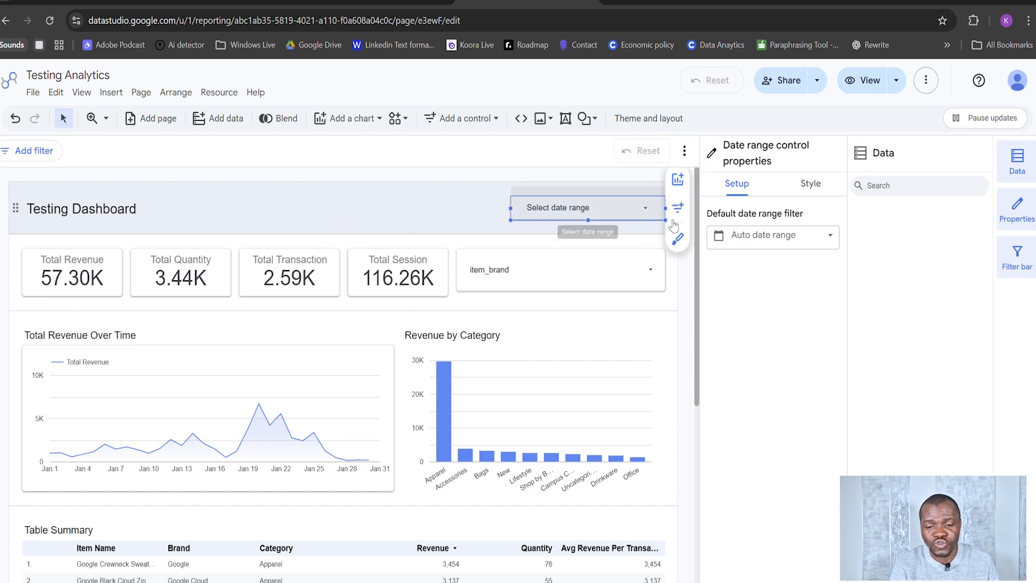
Step: Preview the report in the Phone layout and review its scorecards, brand filter and revenue chart
click(897, 82)
click(876, 150)
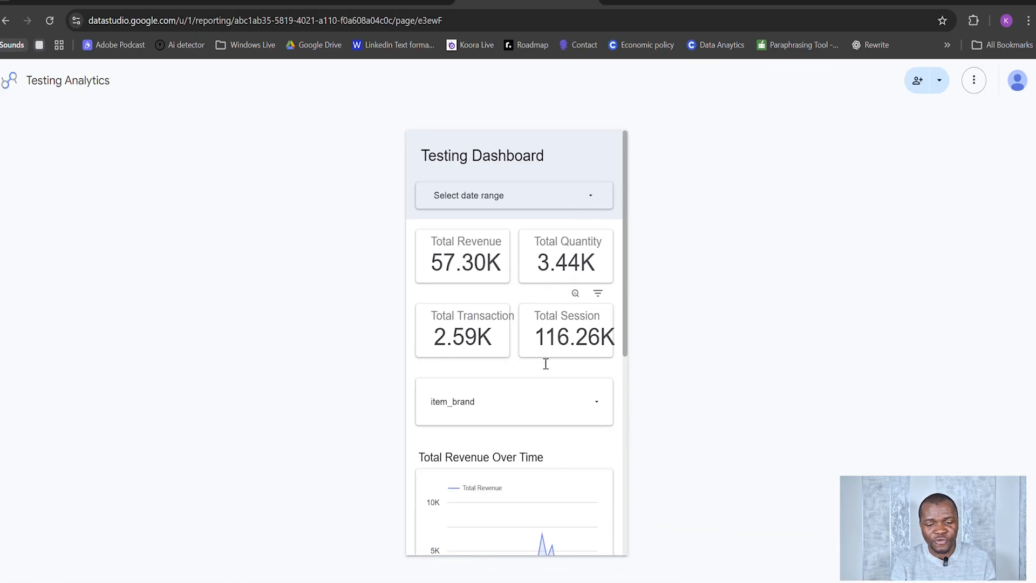
scroll(534, 416, down, 10)
scroll(532, 410, up, 8)
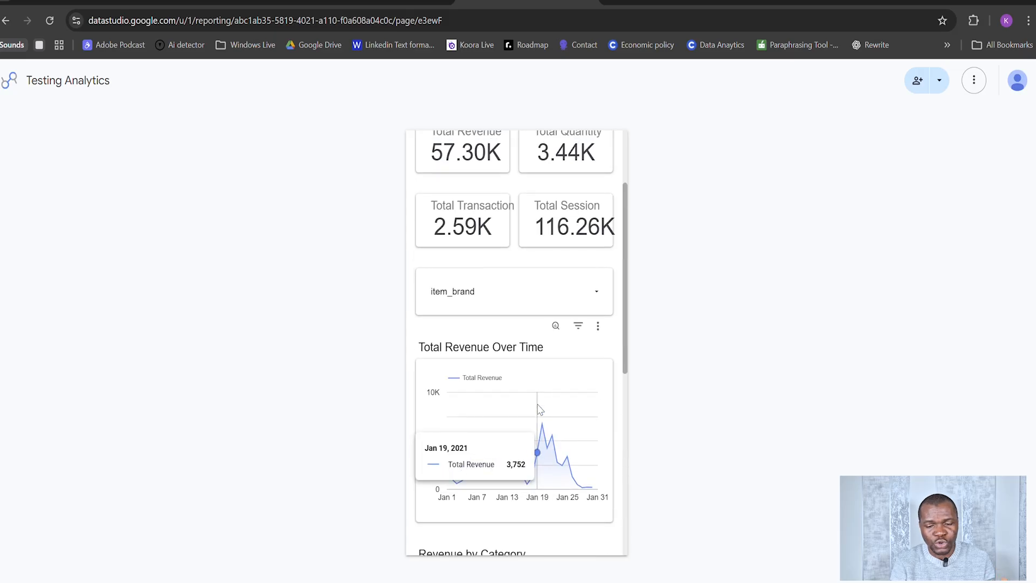
scroll(539, 410, up, 3)
Step: Return the report from the phone preview to edit mode
click(973, 81)
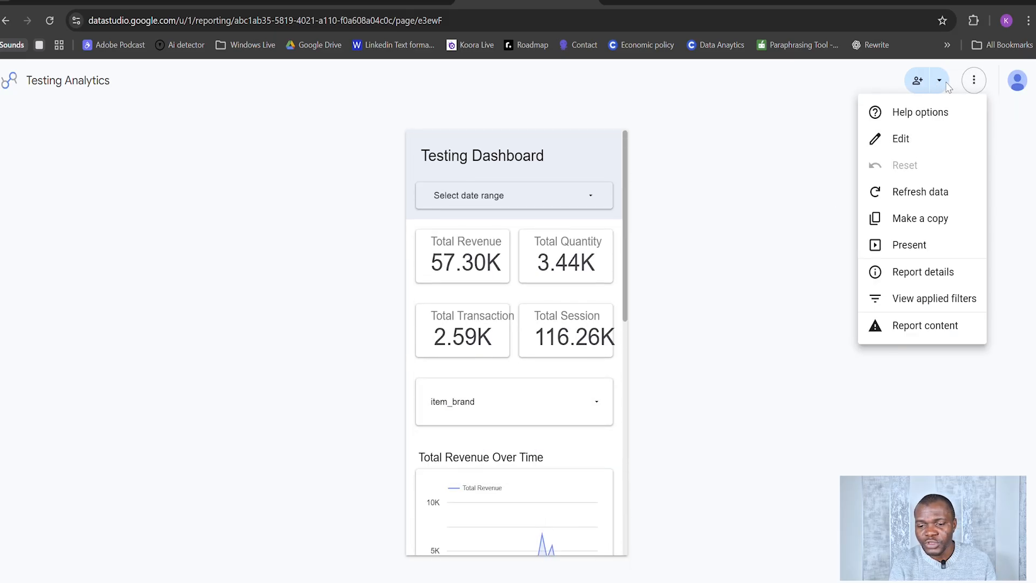
click(939, 81)
click(971, 81)
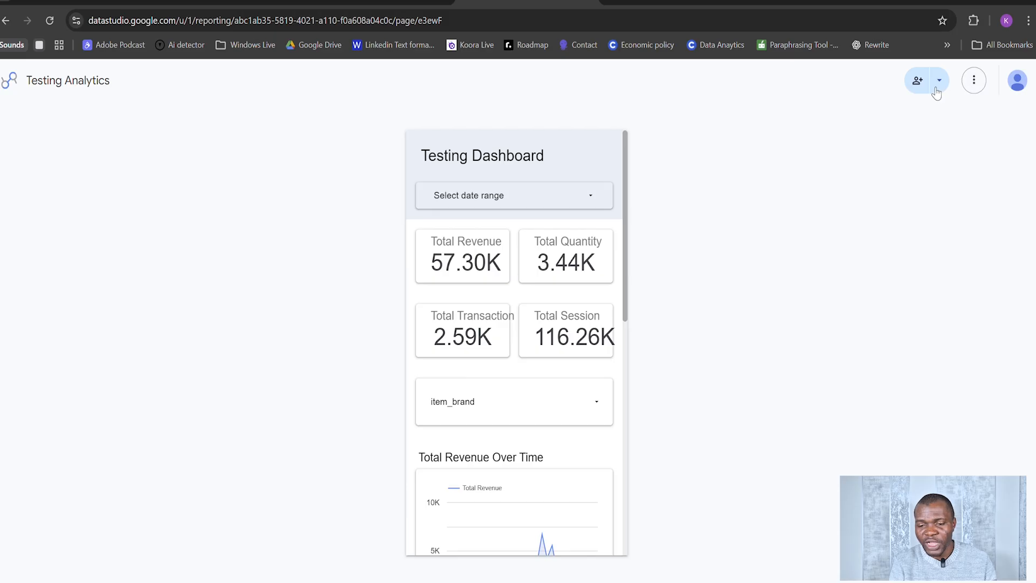
click(939, 81)
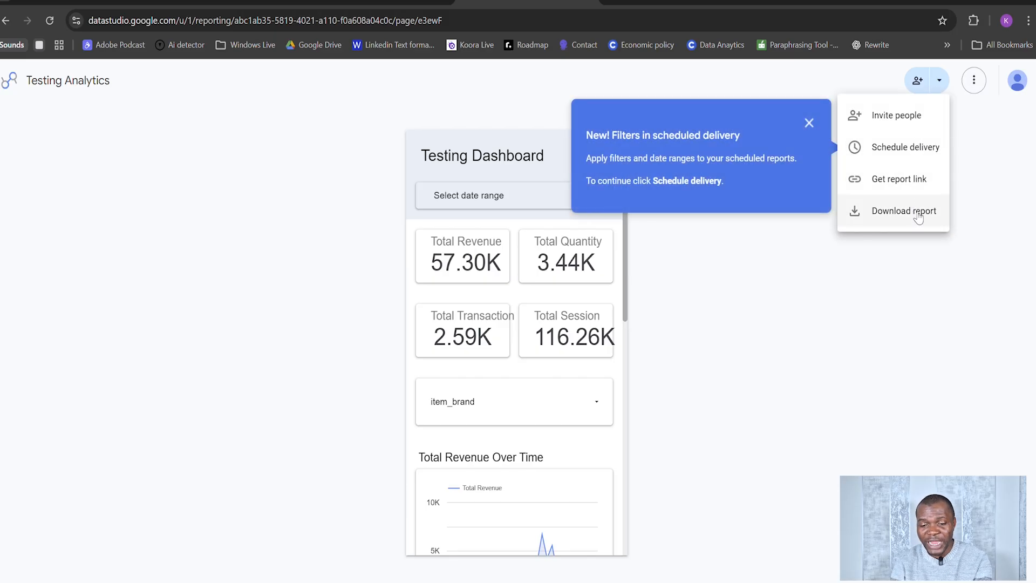
click(975, 84)
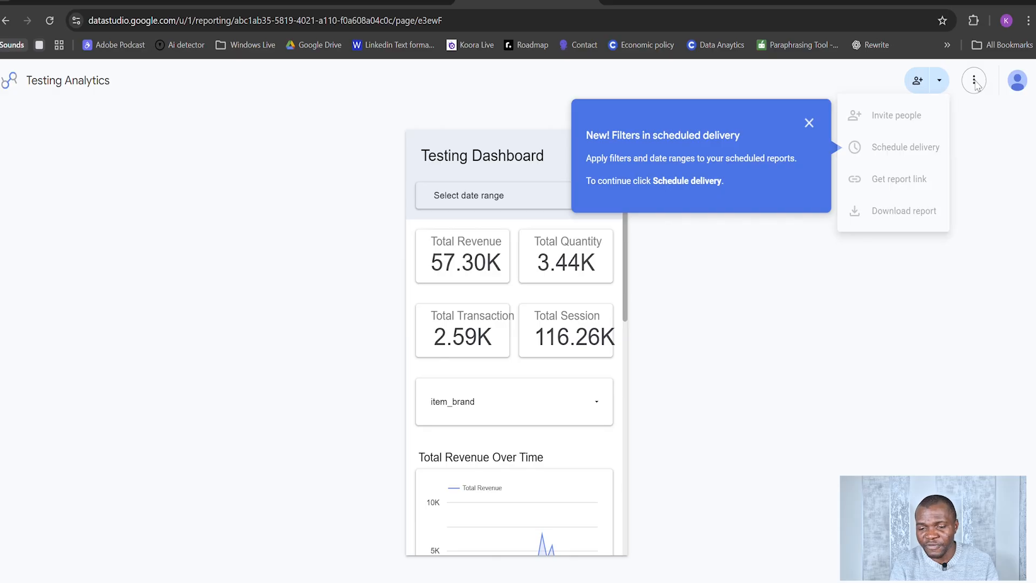
click(973, 81)
click(915, 144)
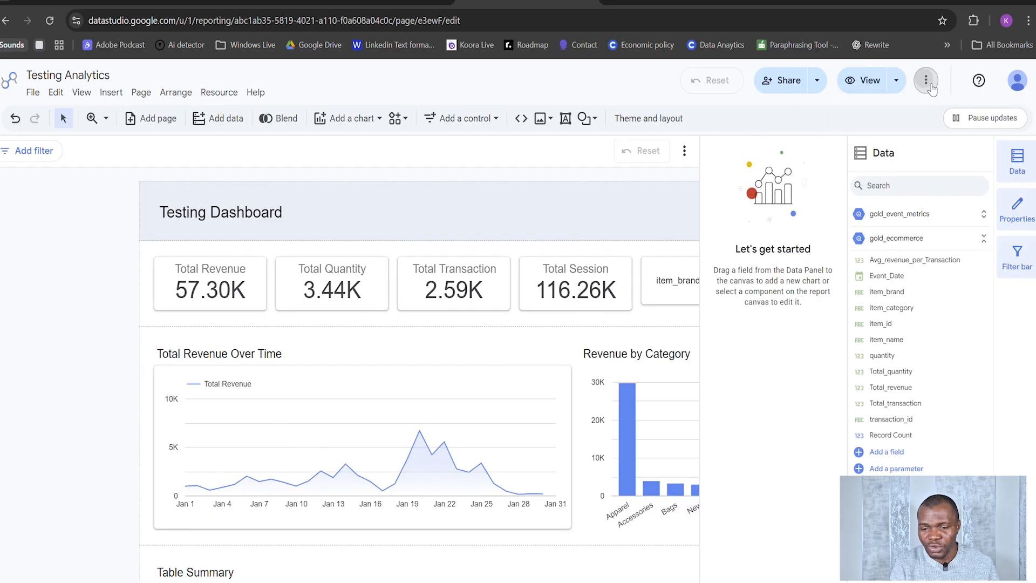
Step: Check which device previews are available for the report
click(929, 86)
click(894, 82)
click(896, 84)
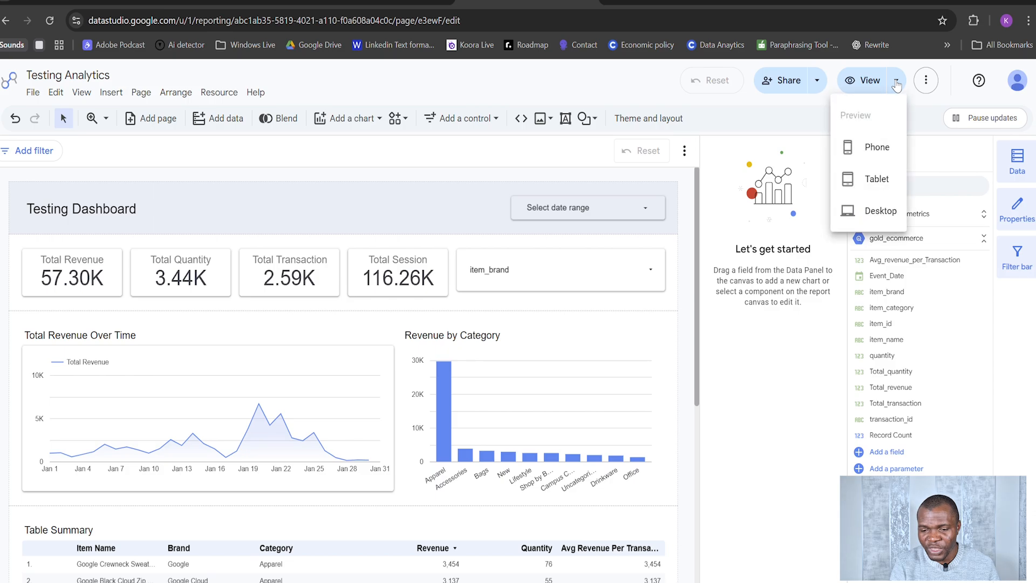
click(819, 356)
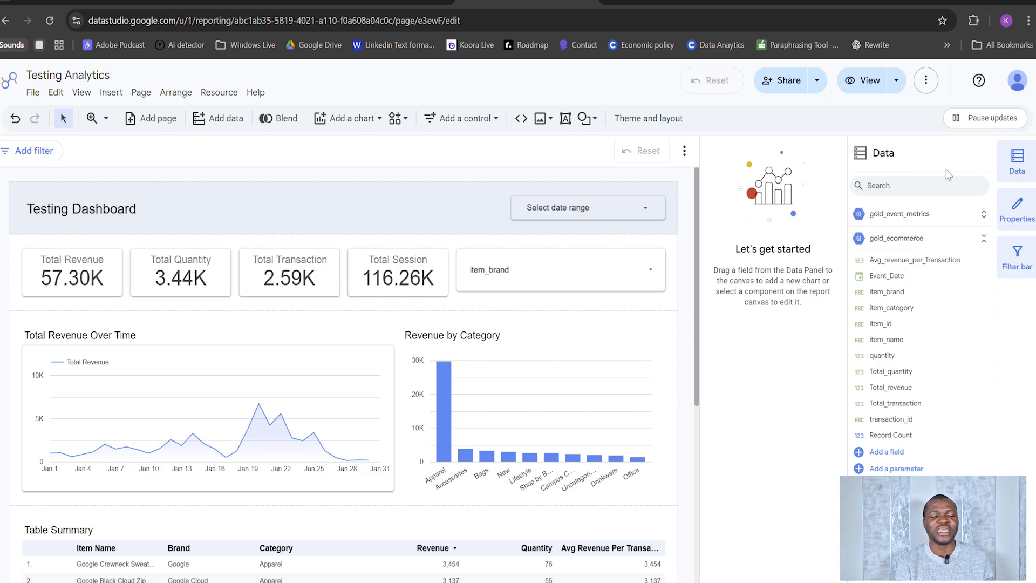